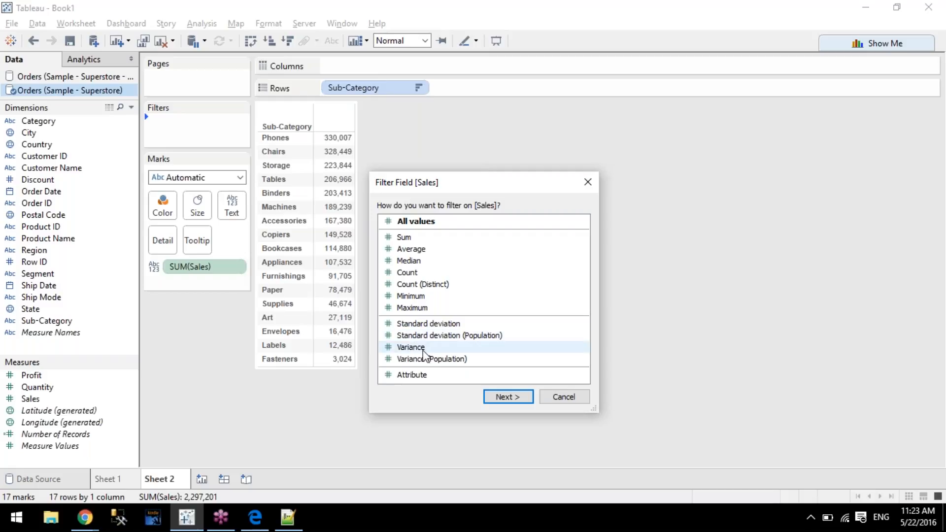
{"action": "left_click", "coordinate": [521, 399]}
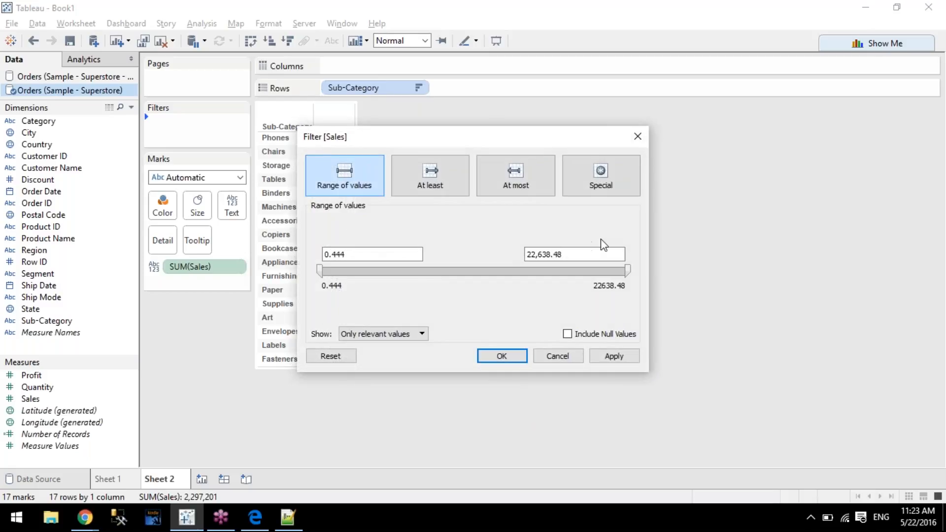
{"action": "left_click", "coordinate": [637, 137]}
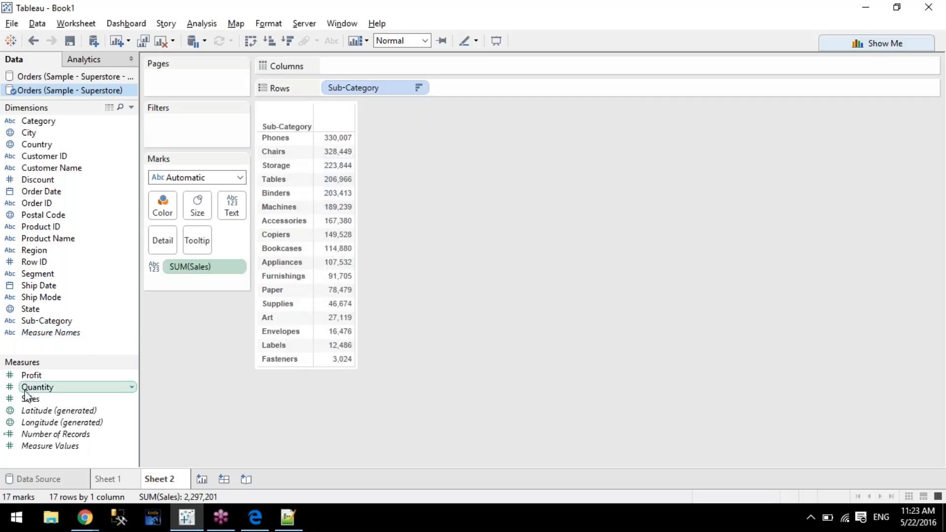
{"action": "left_click_drag", "start_coordinate": [26, 399], "coordinate": [152, 117]}
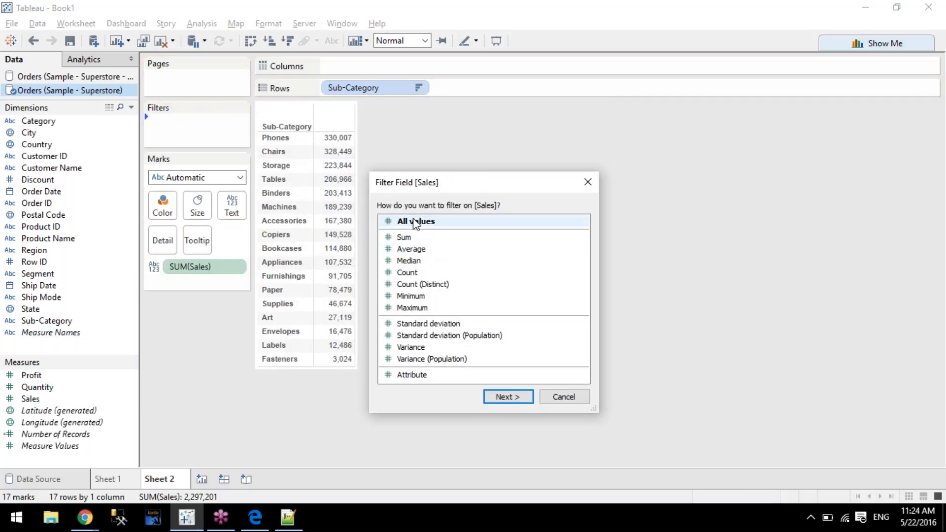
{"action": "left_click", "coordinate": [529, 397]}
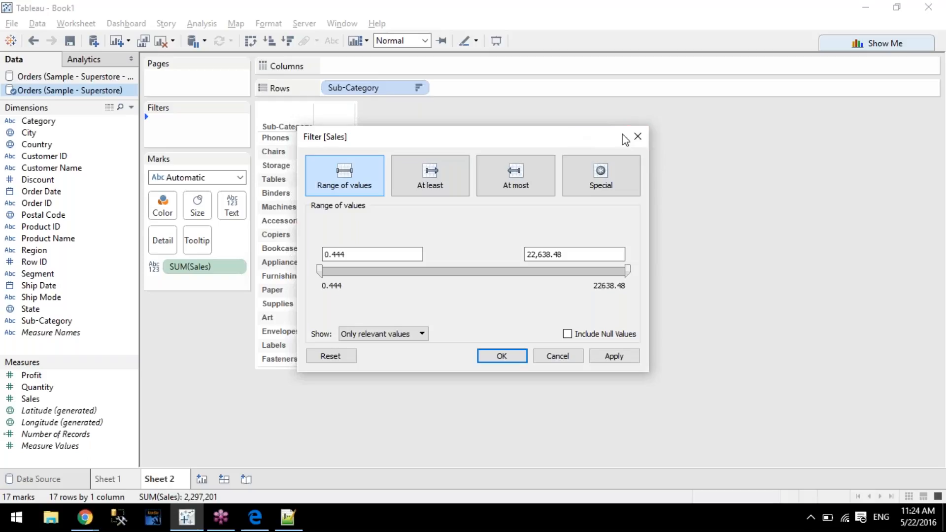
Switch to Notepad++ and add the line "1. Find all the categories whose sales are more than $5000" below the existing notes.
{"action": "left_click", "coordinate": [288, 518]}
{"action": "left_click", "coordinate": [373, 336]}
{"action": "key", "text": "Return"}
{"action": "key", "text": "Return"}
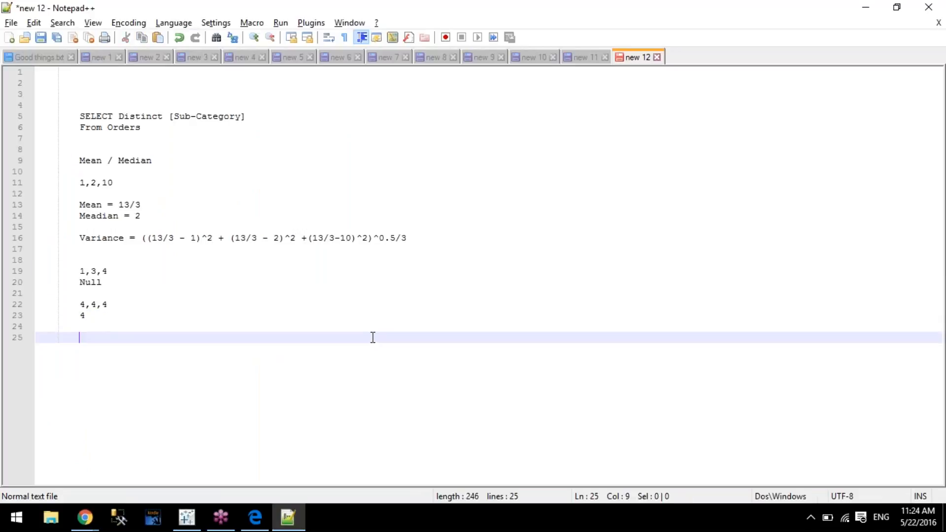
{"action": "type", "text": "1. Find tll the categories whos"}
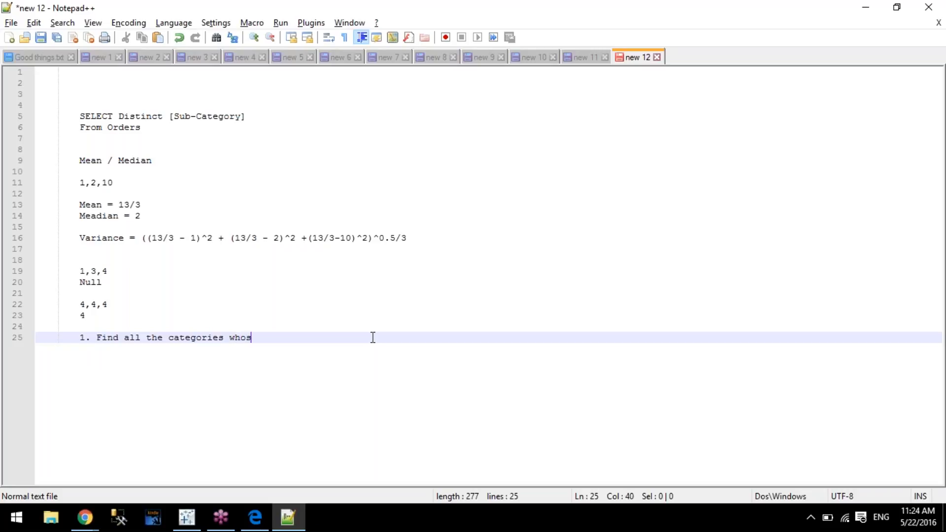
{"action": "type", "text": "e sales are more than "}
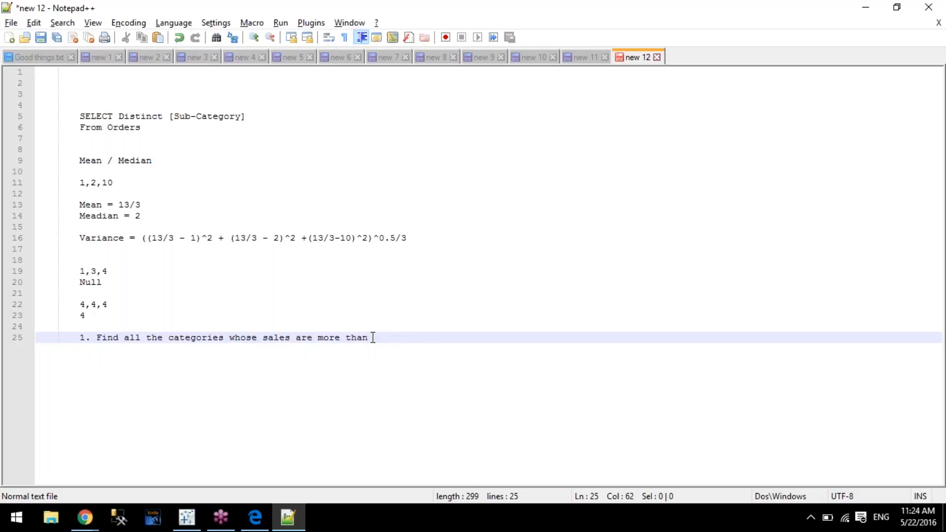
{"action": "type", "text": "$5000"}
Add a second line reading "2. Find all the sum(sales) for categories taking each sale more than $5.".
{"action": "key", "text": "Return"}
{"action": "type", "text": "2. Fin"}
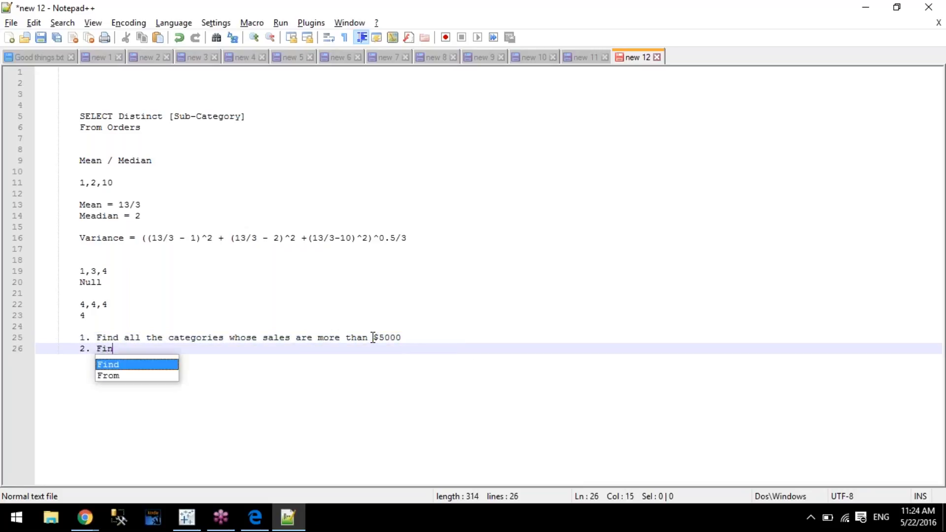
{"action": "type", "text": "d all the "}
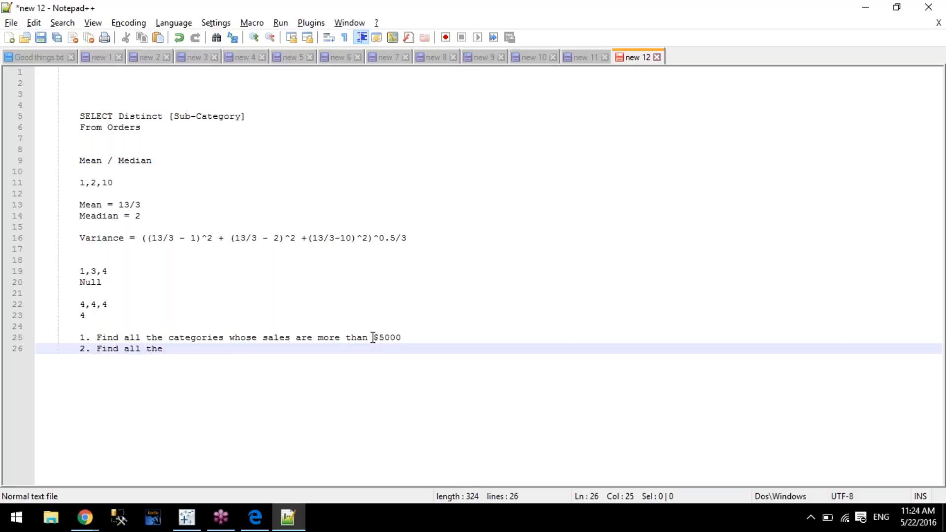
{"action": "type", "text": "sum(sales) for cat"}
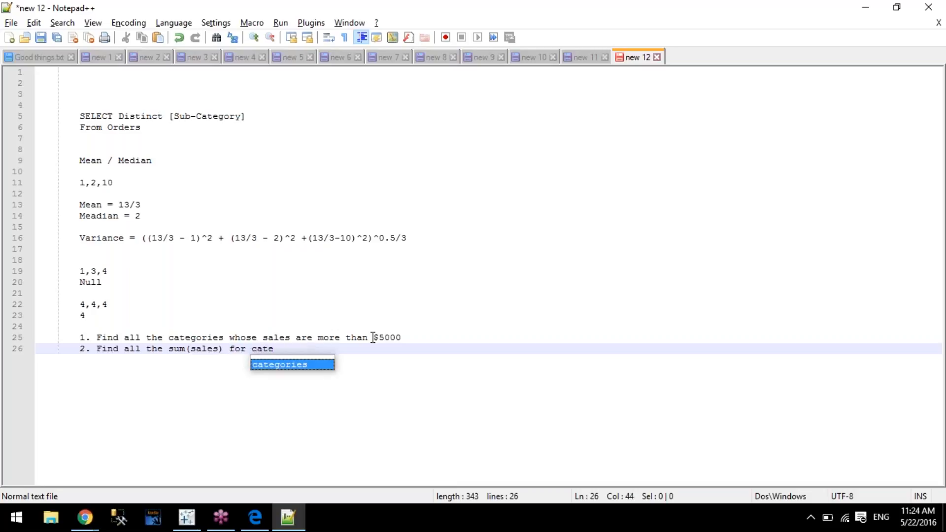
{"action": "type", "text": "e"}
{"action": "key", "text": "Return"}
{"action": "type", "text": "where"}
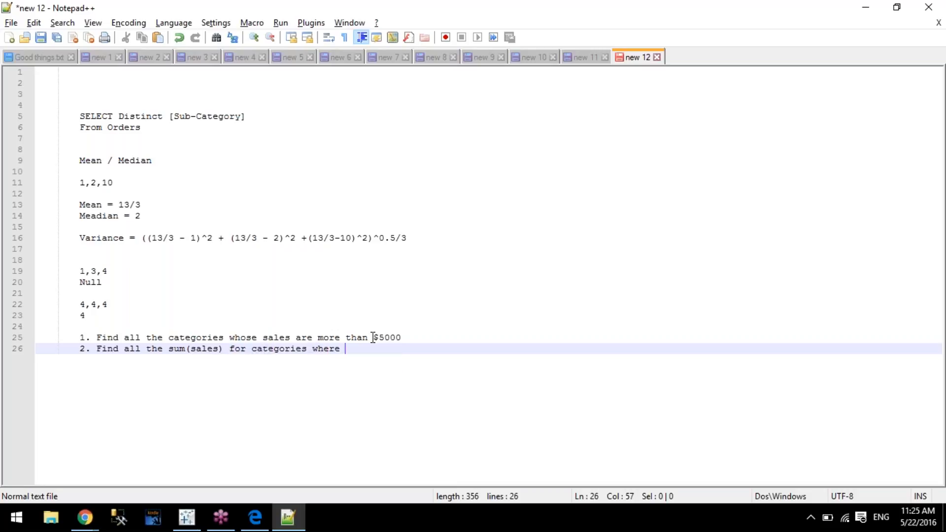
{"action": "key", "text": "ctrl+shift+Left"}
{"action": "type", "text": "taking each sale"}
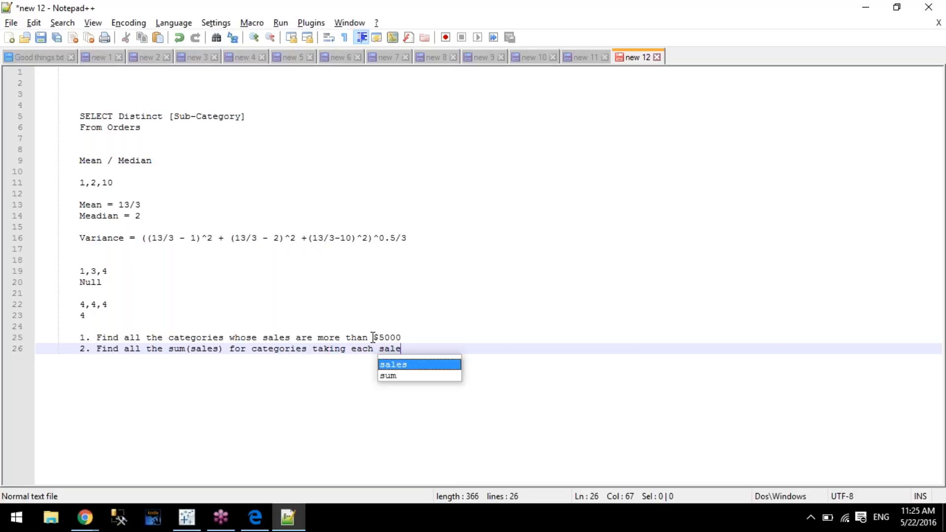
{"action": "type", "text": " more tha"}
{"action": "key", "text": "Escape"}
{"action": "type", "text": "n $5."}
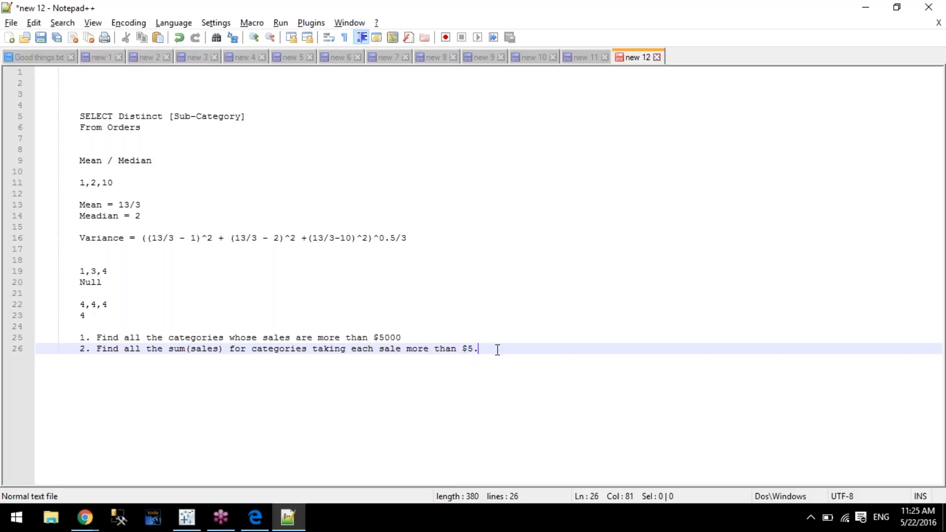
Highlight the second question and the first question in turn to compare their wording.
{"action": "mouse_move", "coordinate": [497, 349]}
{"action": "left_mouse_down"}
{"action": "mouse_move", "coordinate": [315, 353]}
{"action": "mouse_move", "coordinate": [146, 338]}
{"action": "mouse_move", "coordinate": [482, 349]}
{"action": "left_mouse_up"}
{"action": "left_click", "coordinate": [77, 347], "text": "shift"}
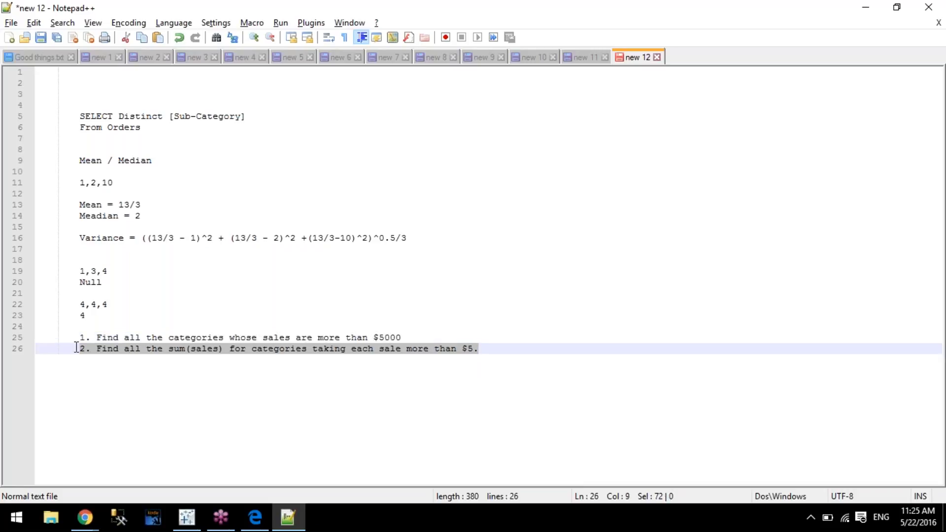
{"action": "left_click_drag", "start_coordinate": [78, 338], "coordinate": [403, 338]}
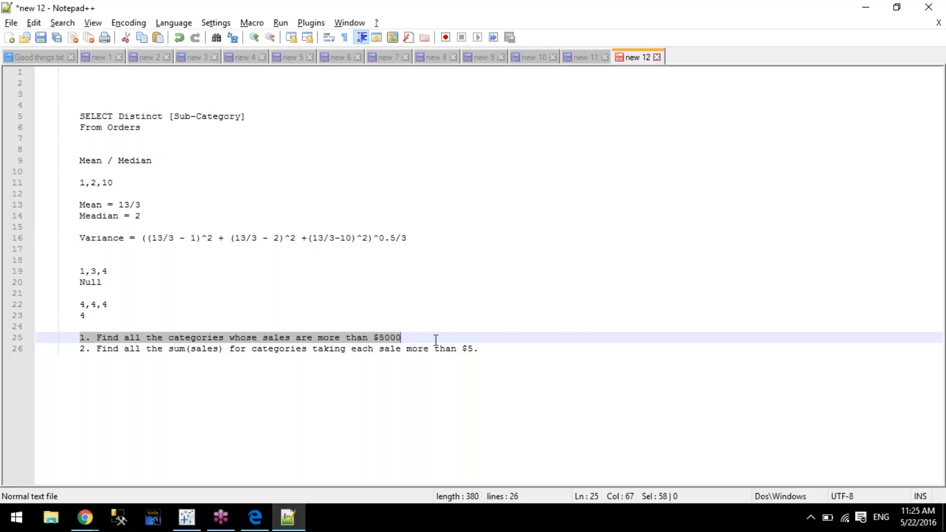
Return to Tableau, close the Sales filter dialog without applying it, and recheck the first question in Notepad++.
{"action": "key", "text": "alt+Tab"}
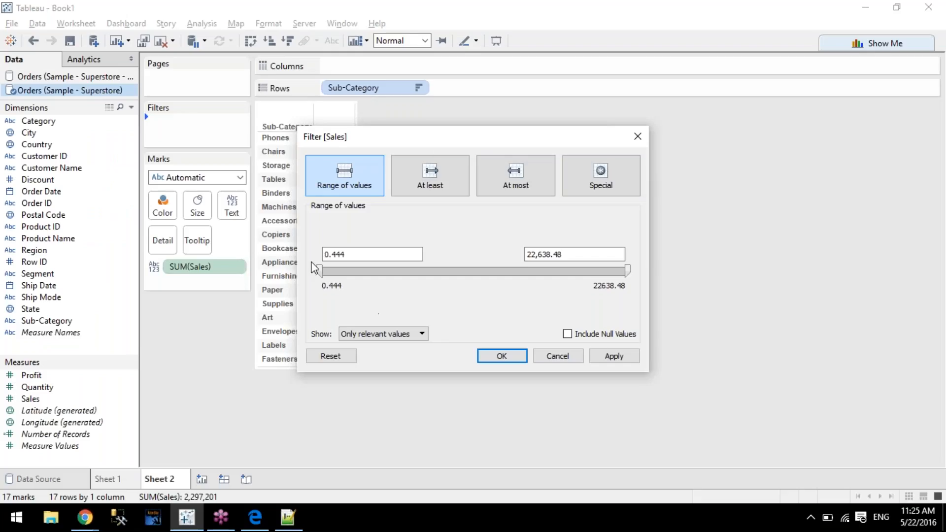
{"action": "left_click", "coordinate": [633, 140]}
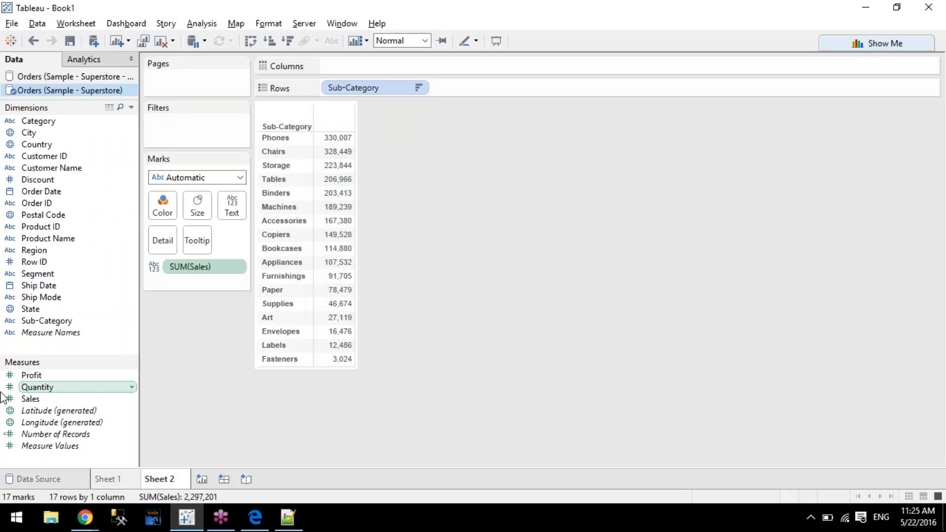
{"action": "key", "text": "alt+Tab"}
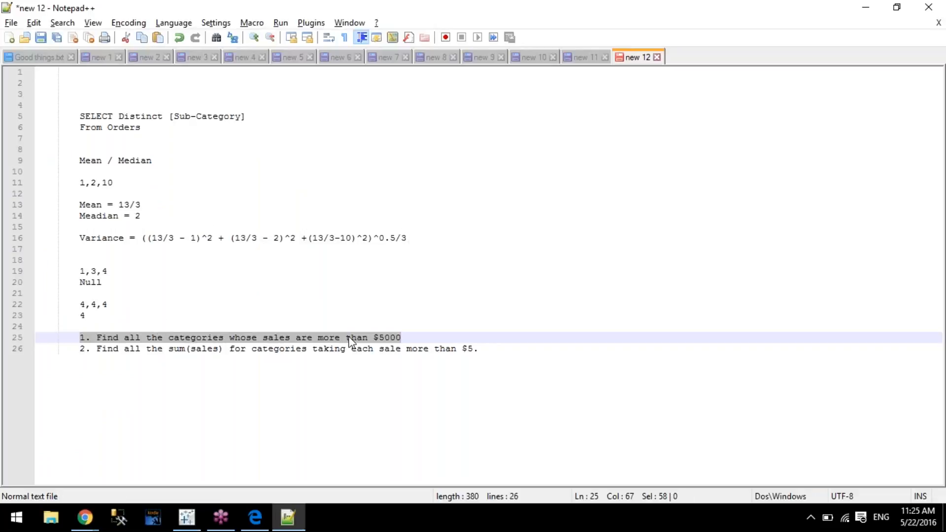
Switch to Tableau and filter the sub-categories to those with a sum of Sales of at least 5000.
{"action": "key", "text": "alt+Tab"}
{"action": "left_click_drag", "start_coordinate": [36, 405], "coordinate": [170, 112]}
{"action": "left_click", "coordinate": [414, 237]}
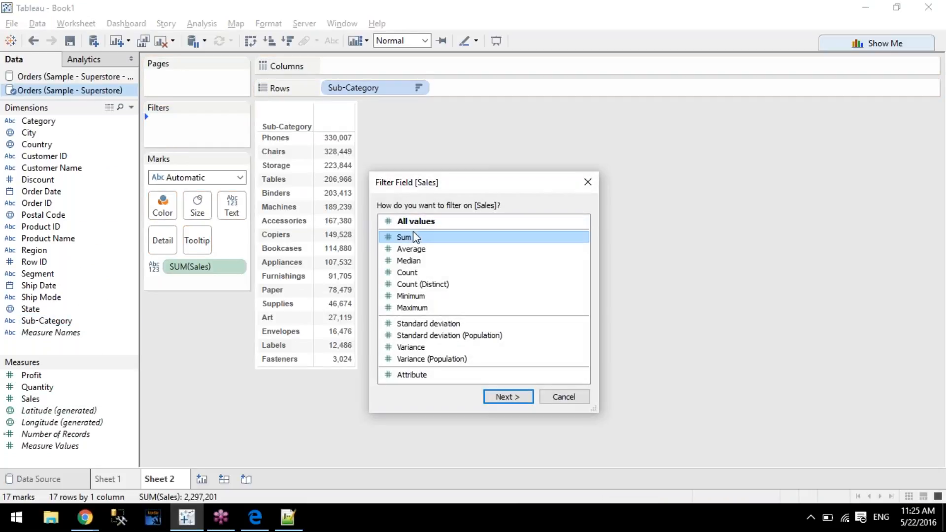
{"action": "left_click", "coordinate": [503, 395]}
{"action": "left_click_drag", "start_coordinate": [367, 251], "coordinate": [324, 253]}
{"action": "left_click", "coordinate": [449, 175]}
{"action": "left_click_drag", "start_coordinate": [367, 253], "coordinate": [324, 253]}
{"action": "type", "text": "5000"}
{"action": "left_click", "coordinate": [509, 358]}
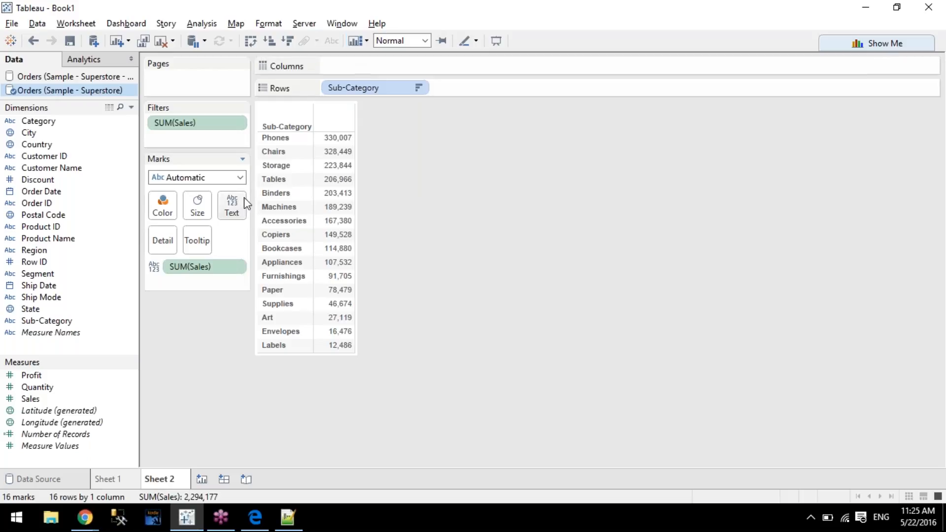
Remove the SUM(Sales) filter and highlight the second question's wording in Notepad++ before returning to Tableau.
{"action": "left_click_drag", "start_coordinate": [192, 124], "coordinate": [202, 356]}
{"action": "key", "text": "alt+Tab"}
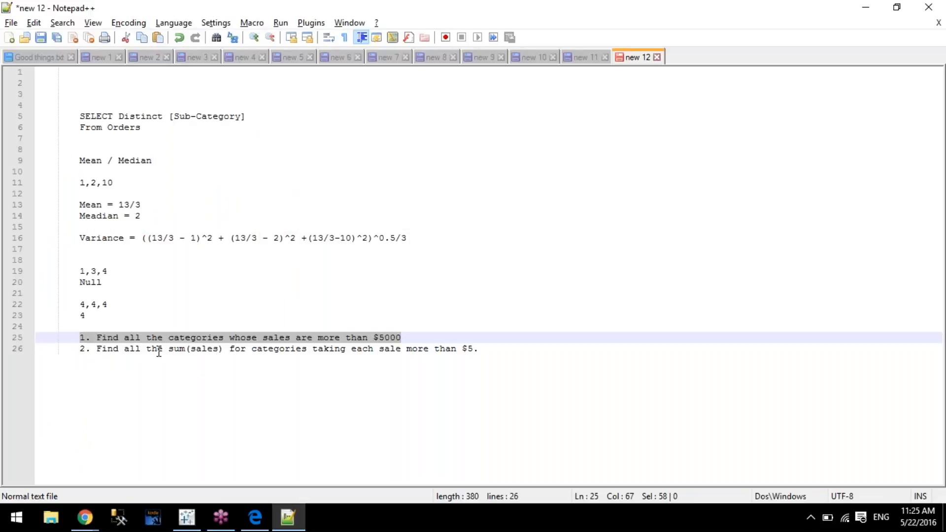
{"action": "left_click_drag", "start_coordinate": [168, 349], "coordinate": [509, 348]}
{"action": "key", "text": "alt+Tab"}
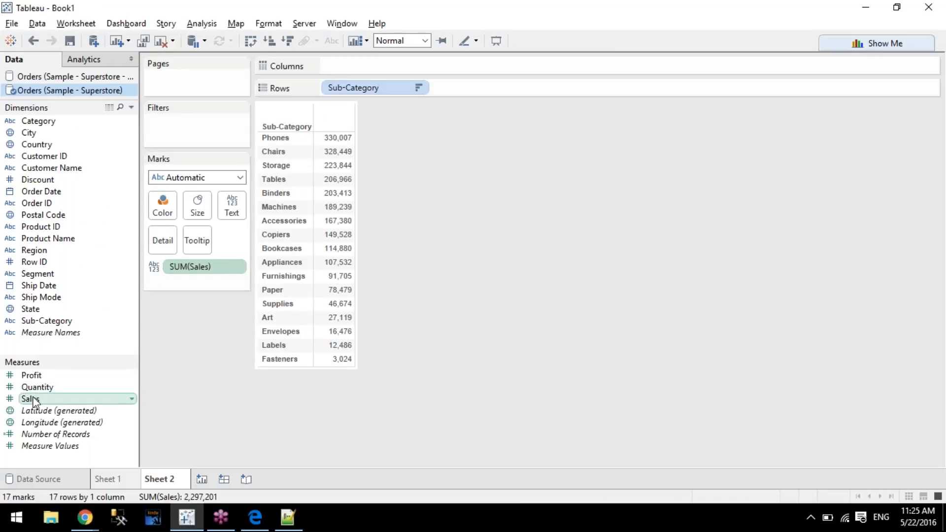
Filter on all individual Sales values, keeping only those of at least 5.
{"action": "left_click_drag", "start_coordinate": [36, 399], "coordinate": [207, 121]}
{"action": "left_click", "coordinate": [413, 220]}
{"action": "left_click", "coordinate": [510, 399]}
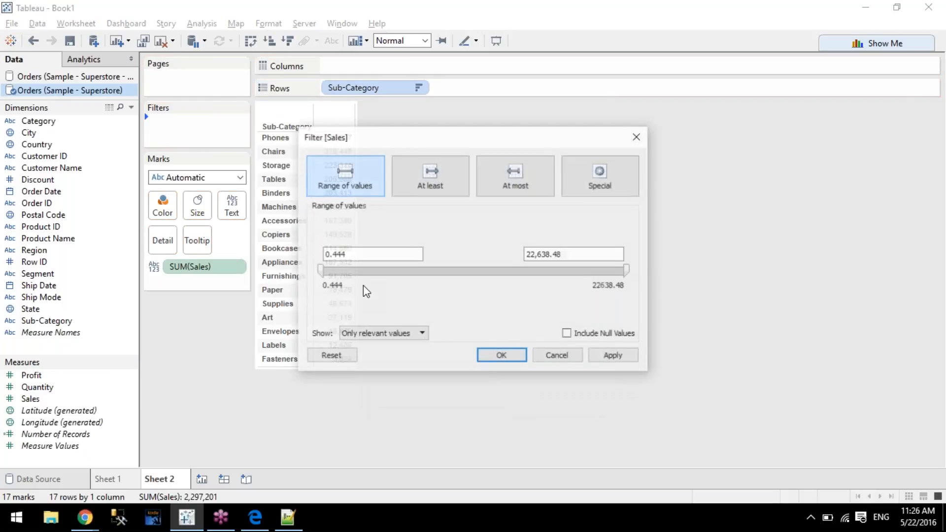
{"action": "left_click", "coordinate": [444, 179]}
{"action": "type", "text": "5"}
{"action": "left_click", "coordinate": [506, 356]}
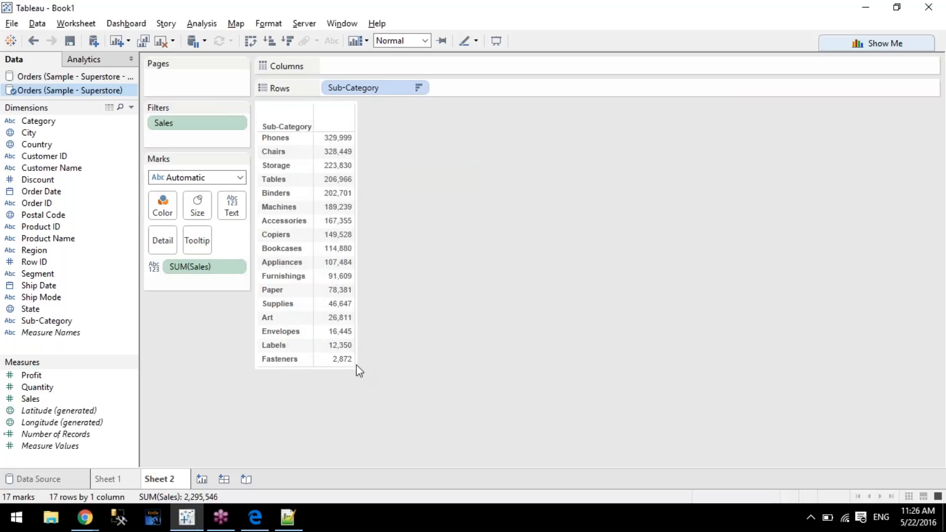
Check the questions in Notepad++, return to Tableau, and remove the row-level Sales filter.
{"action": "left_click", "coordinate": [299, 519]}
{"action": "left_click", "coordinate": [186, 517]}
{"action": "left_click_drag", "start_coordinate": [186, 133], "coordinate": [443, 246]}
Add a filter on the sum of Sales, keeping the default full range of values.
{"action": "left_click_drag", "start_coordinate": [30, 398], "coordinate": [190, 123]}
{"action": "left_click", "coordinate": [404, 237]}
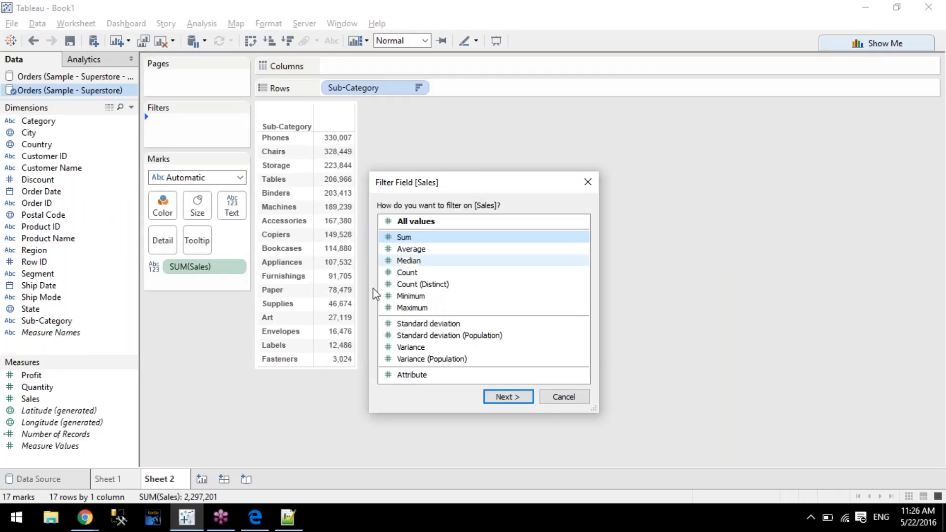
{"action": "left_click", "coordinate": [524, 400]}
{"action": "left_click", "coordinate": [519, 360]}
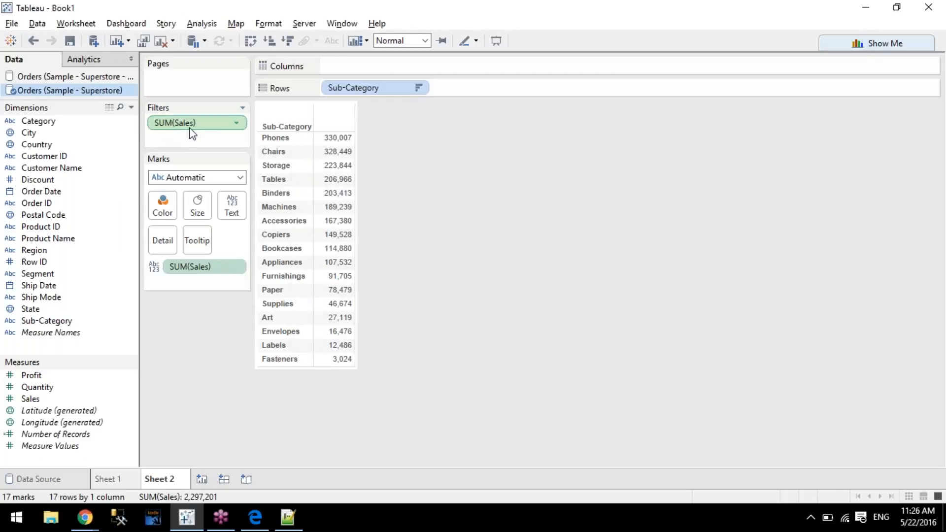
Replace the SUM(Sales) filter with an all-values Sales filter covering the full range from 0.444 to 22,638.48.
{"action": "left_click_drag", "start_coordinate": [197, 121], "coordinate": [195, 343]}
{"action": "left_click_drag", "start_coordinate": [31, 398], "coordinate": [168, 125]}
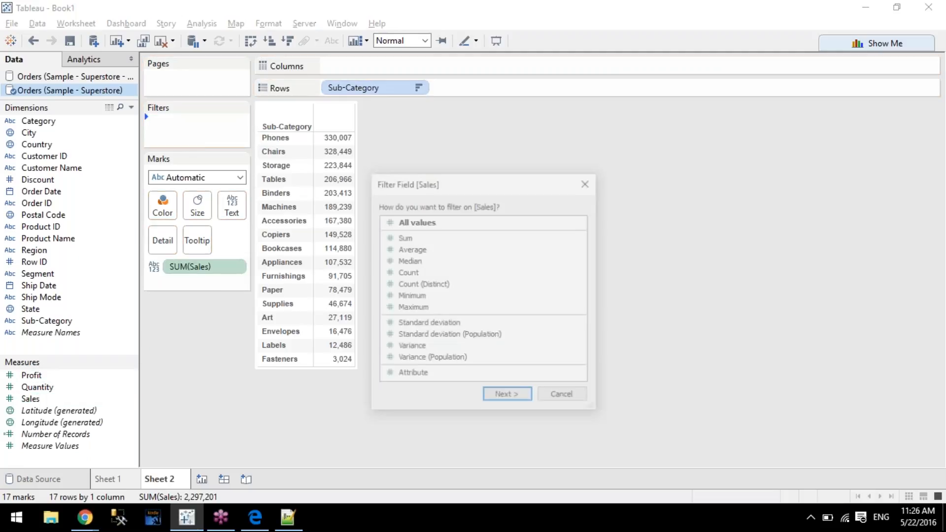
{"action": "left_click", "coordinate": [509, 404]}
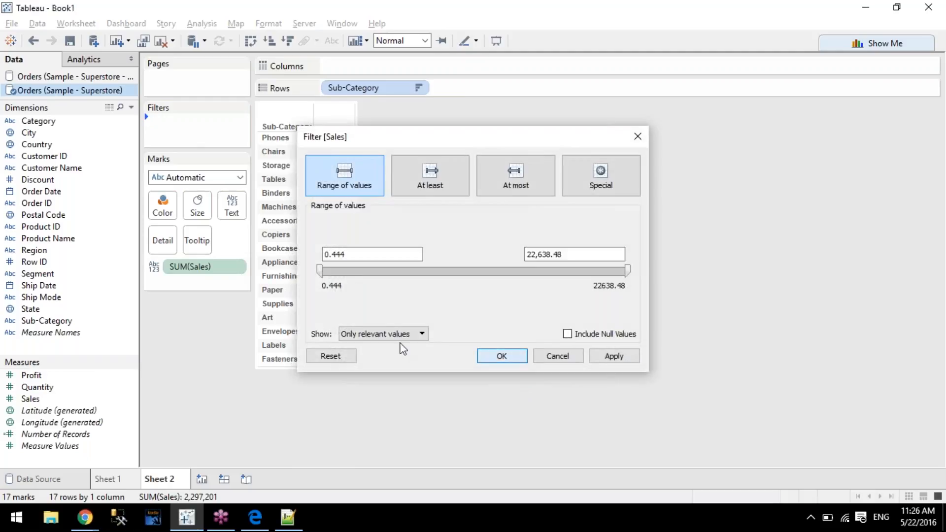
{"action": "left_click", "coordinate": [502, 356]}
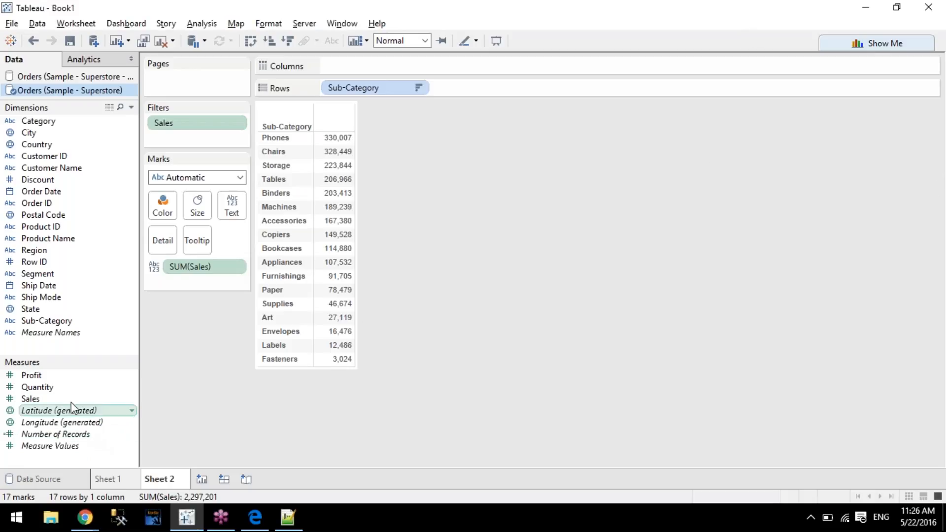
Change the aggregation of the displayed Sales values to Average and sort the sub-categories in descending order.
{"action": "left_click", "coordinate": [64, 399]}
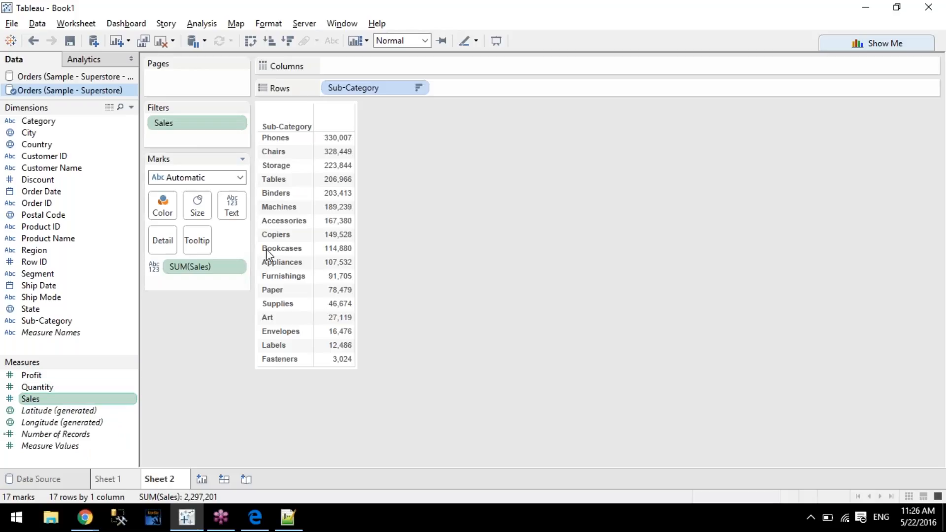
{"action": "left_click_drag", "start_coordinate": [218, 261], "coordinate": [236, 203]}
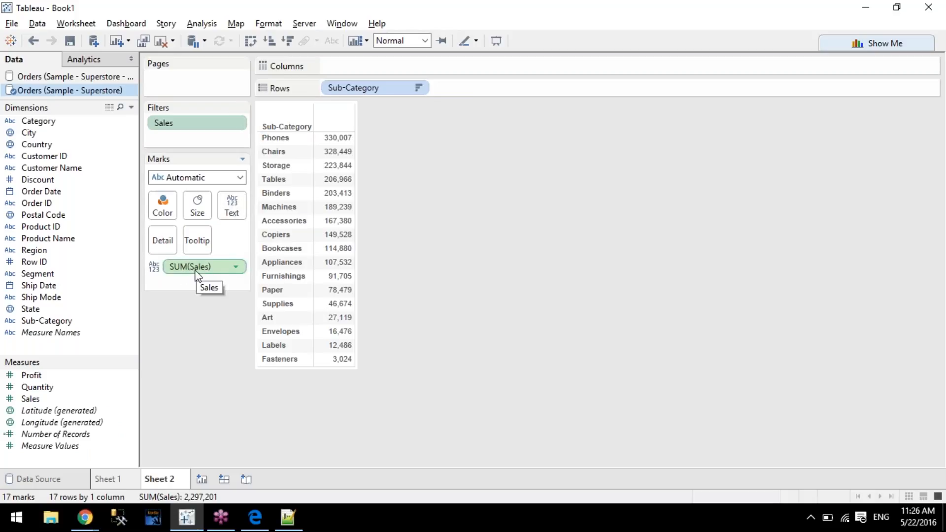
{"action": "left_click", "coordinate": [235, 269]}
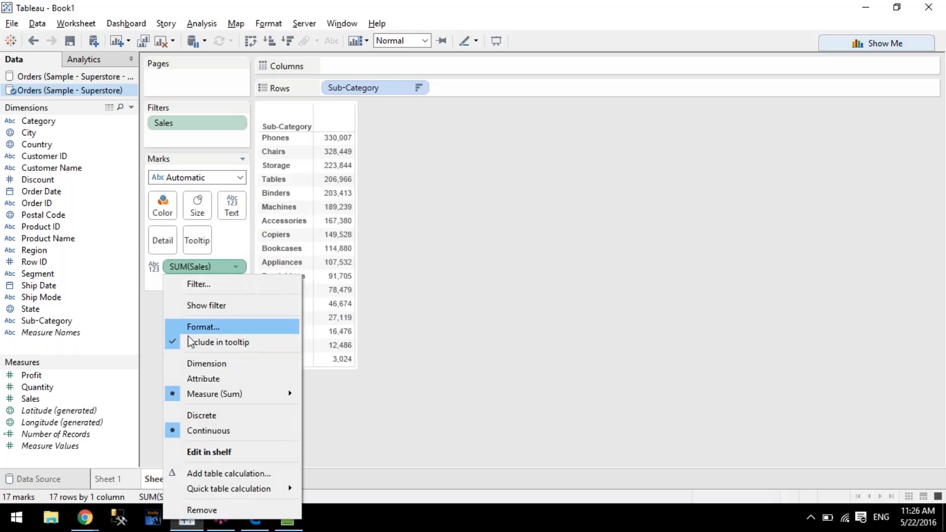
{"action": "mouse_move", "coordinate": [229, 393]}
{"action": "left_click", "coordinate": [331, 365]}
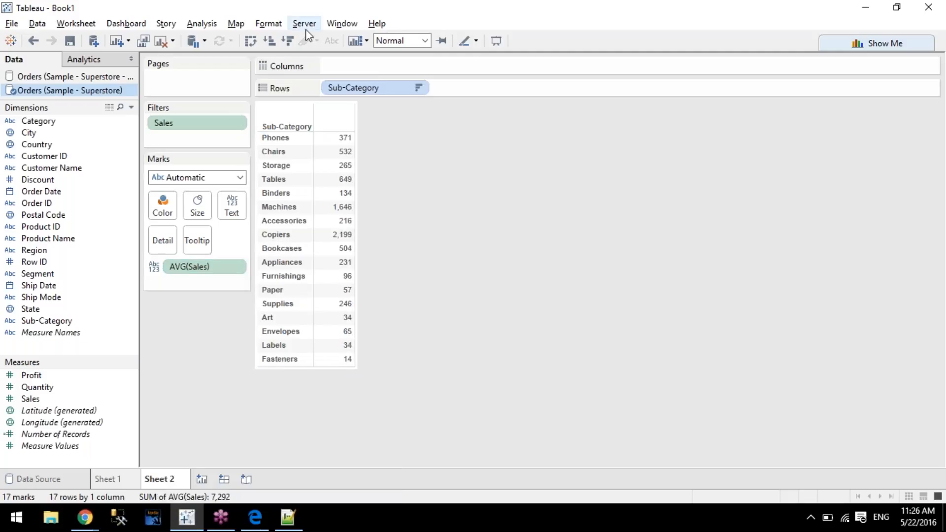
{"action": "left_click", "coordinate": [287, 42]}
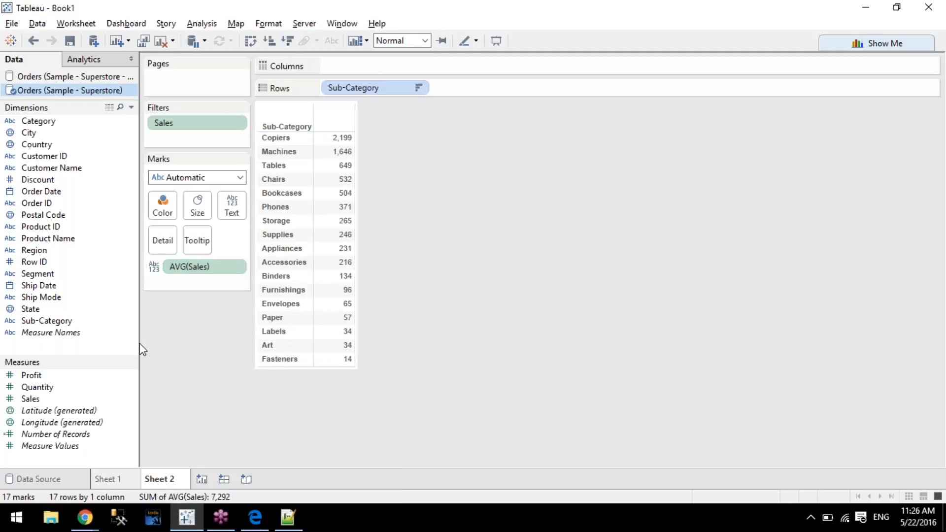
Set the default aggregation of Sales to Average and re-add Sales as the displayed text values.
{"action": "right_click", "coordinate": [48, 401]}
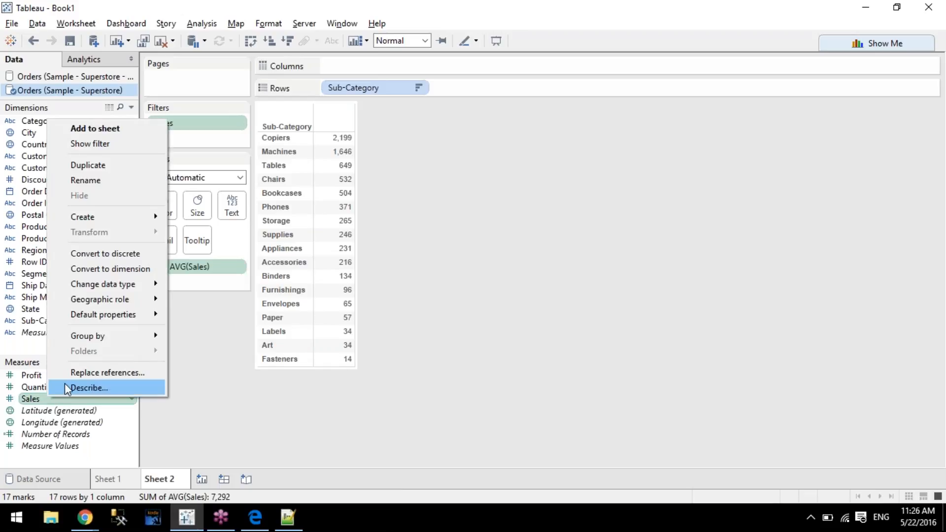
{"action": "mouse_move", "coordinate": [137, 312]}
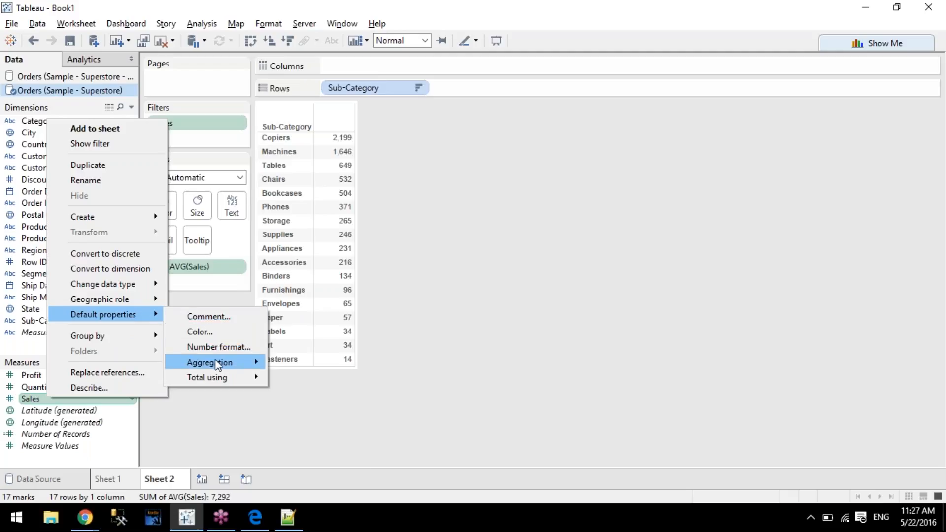
{"action": "mouse_move", "coordinate": [214, 359]}
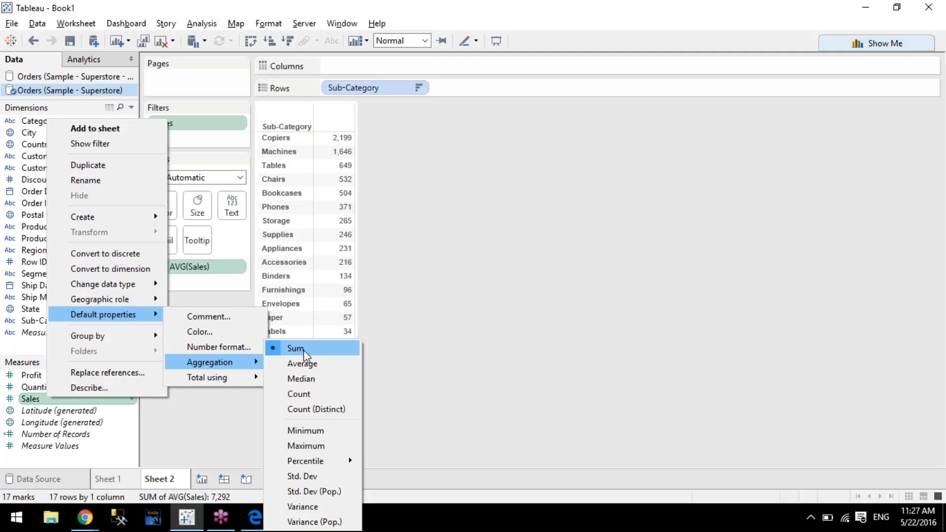
{"action": "left_click", "coordinate": [322, 364]}
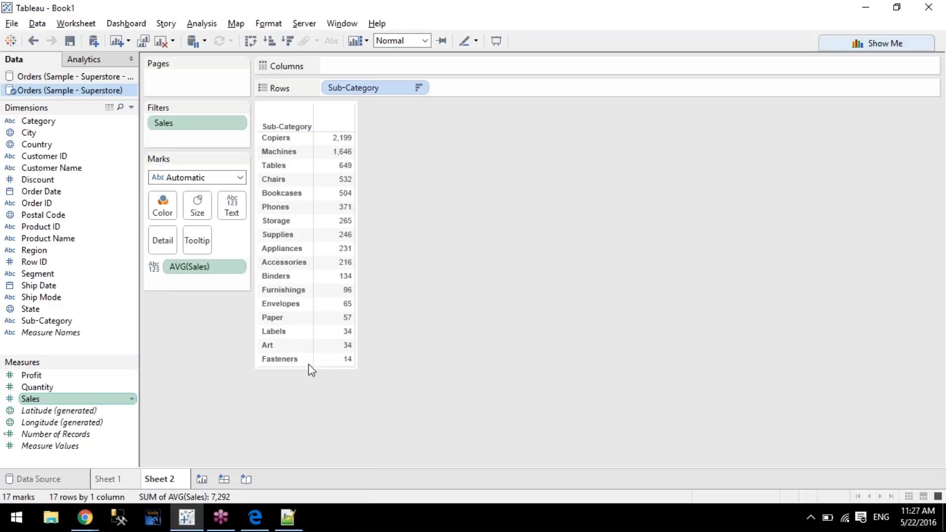
{"action": "left_click_drag", "start_coordinate": [191, 267], "coordinate": [204, 375]}
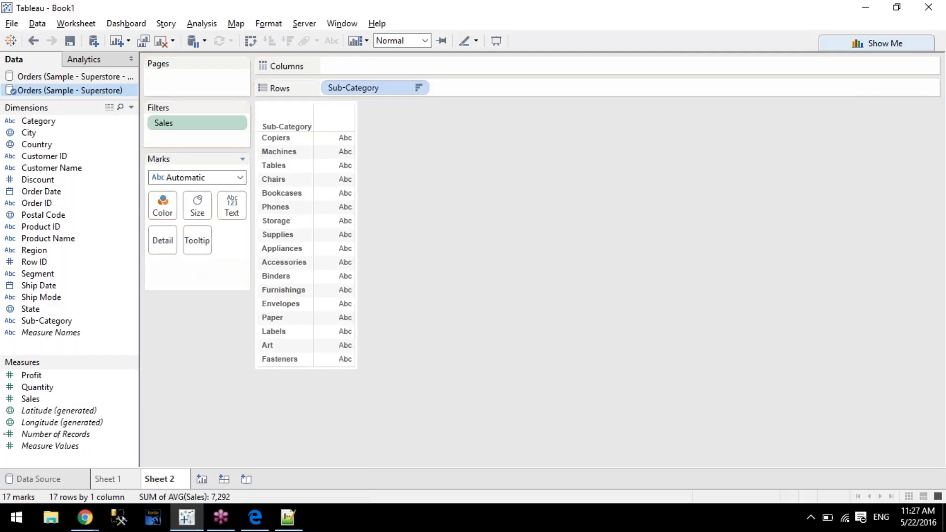
{"action": "left_click_drag", "start_coordinate": [27, 398], "coordinate": [227, 202]}
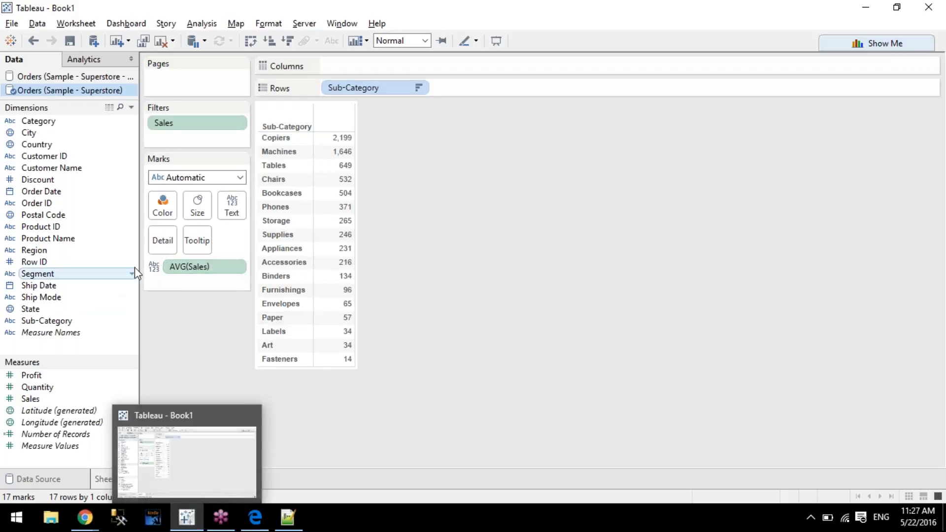
Remove the Sales filter and start a new filter on Order Date.
{"action": "left_click_drag", "start_coordinate": [208, 116], "coordinate": [190, 331]}
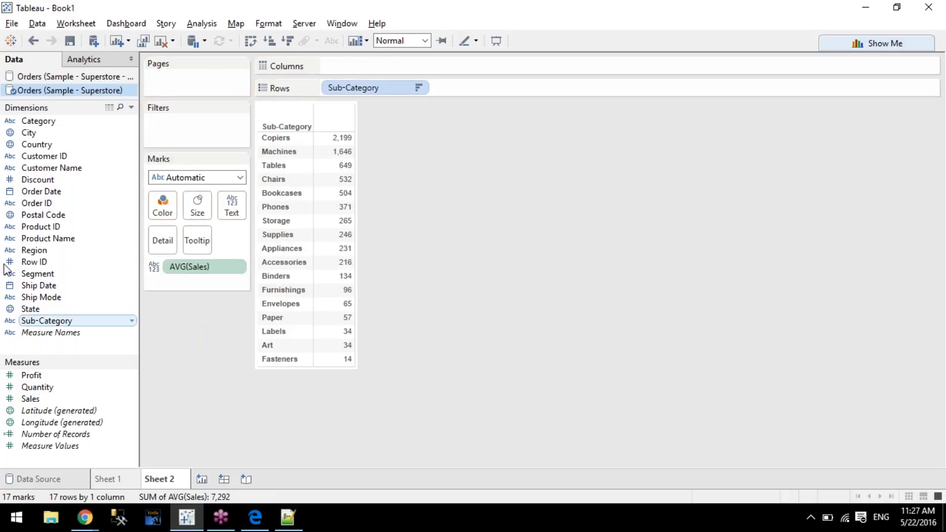
{"action": "left_click", "coordinate": [43, 196]}
{"action": "left_click_drag", "start_coordinate": [44, 198], "coordinate": [181, 129]}
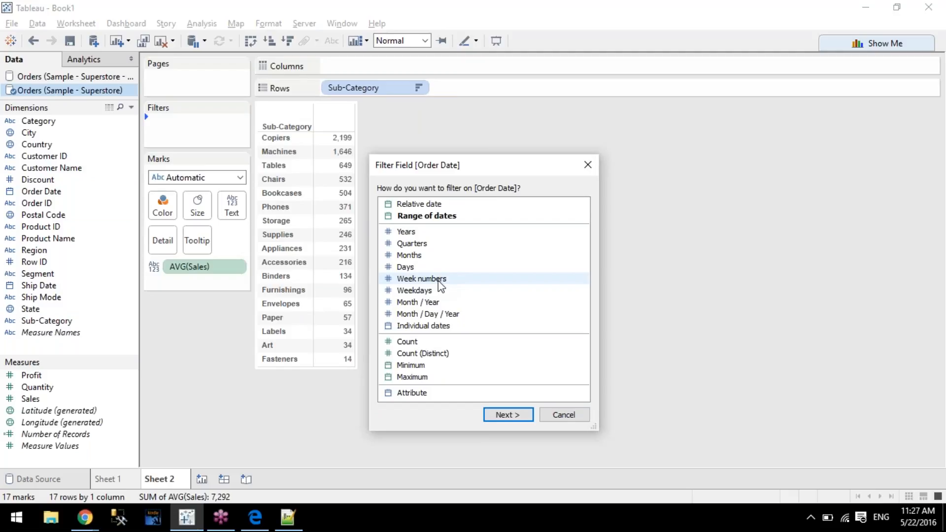
Examine the ways to filter Order Date, including the aggregates, relative and individual dates, and date parts from Years to Month / Day / Year.
{"action": "left_click", "coordinate": [421, 352]}
{"action": "left_click", "coordinate": [396, 366]}
{"action": "left_click", "coordinate": [401, 377]}
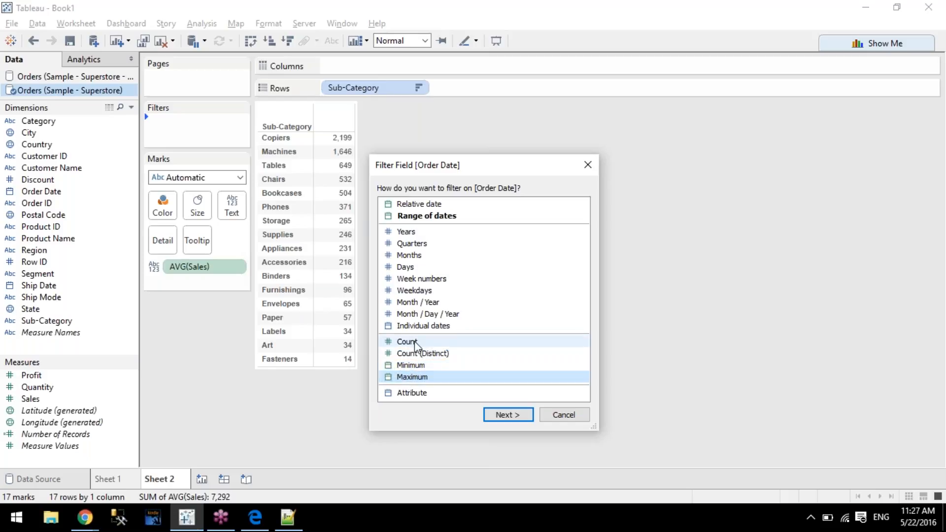
{"action": "left_click", "coordinate": [413, 393]}
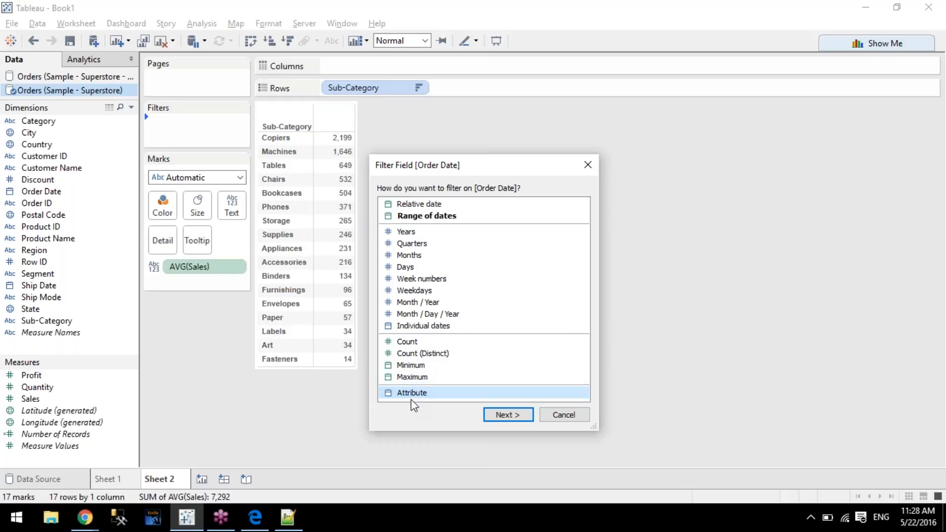
{"action": "left_click", "coordinate": [426, 206]}
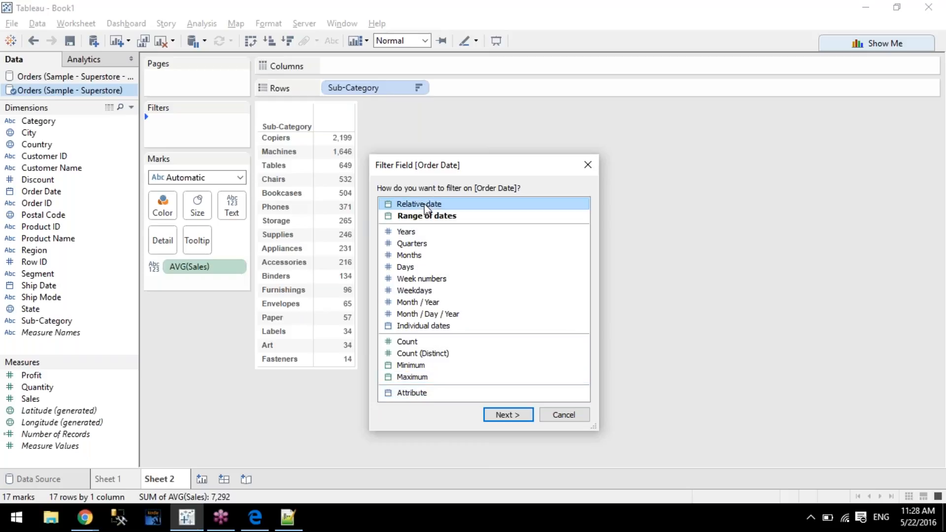
{"action": "left_click", "coordinate": [413, 327]}
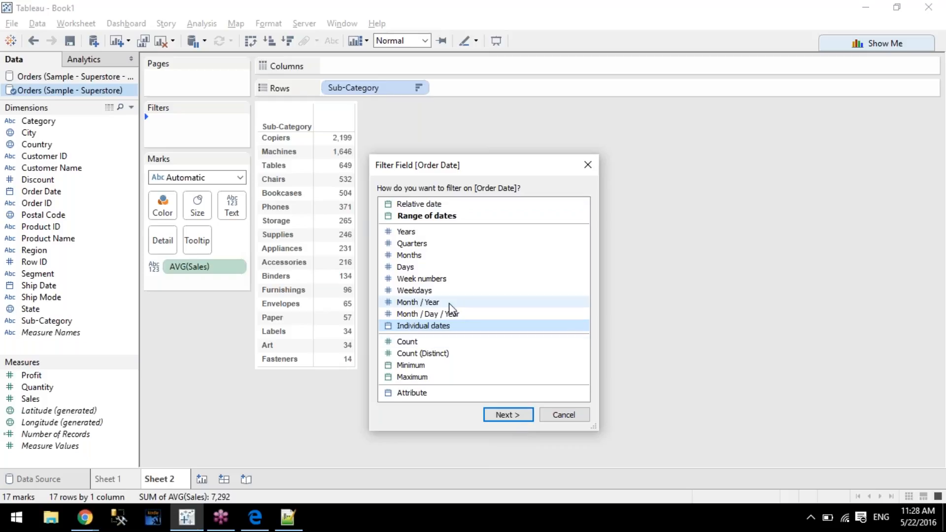
{"action": "left_click", "coordinate": [438, 235]}
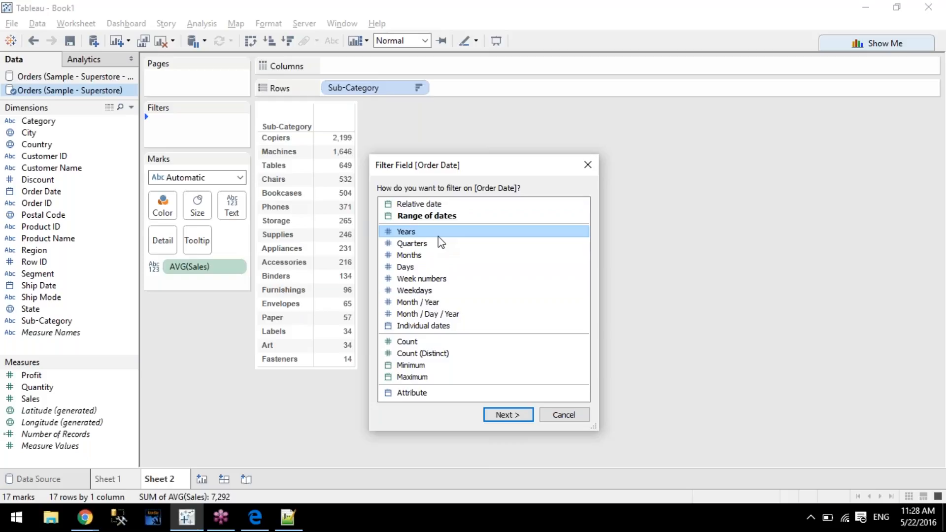
{"action": "left_click", "coordinate": [426, 244]}
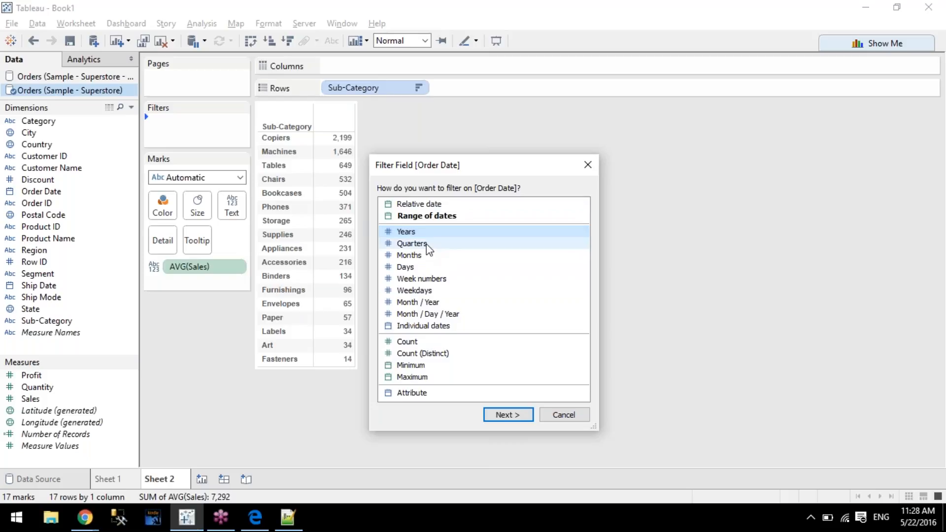
{"action": "left_click", "coordinate": [421, 255]}
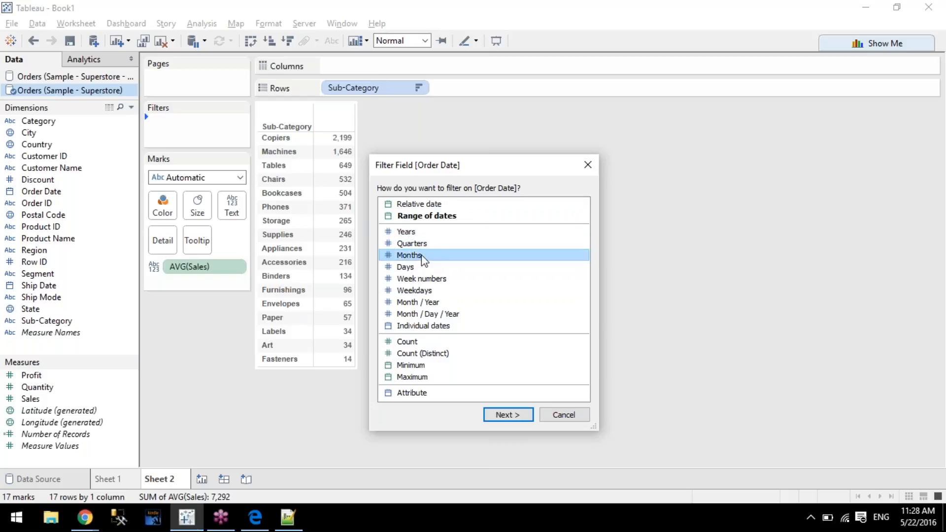
{"action": "left_click", "coordinate": [418, 270]}
{"action": "left_click", "coordinate": [420, 278]}
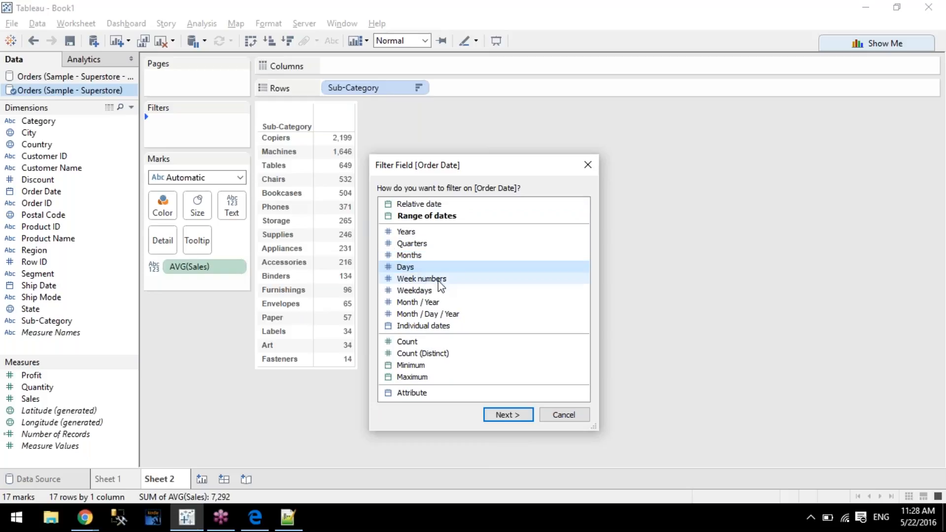
{"action": "left_click", "coordinate": [437, 291]}
{"action": "left_click", "coordinate": [440, 303]}
{"action": "left_click", "coordinate": [459, 315]}
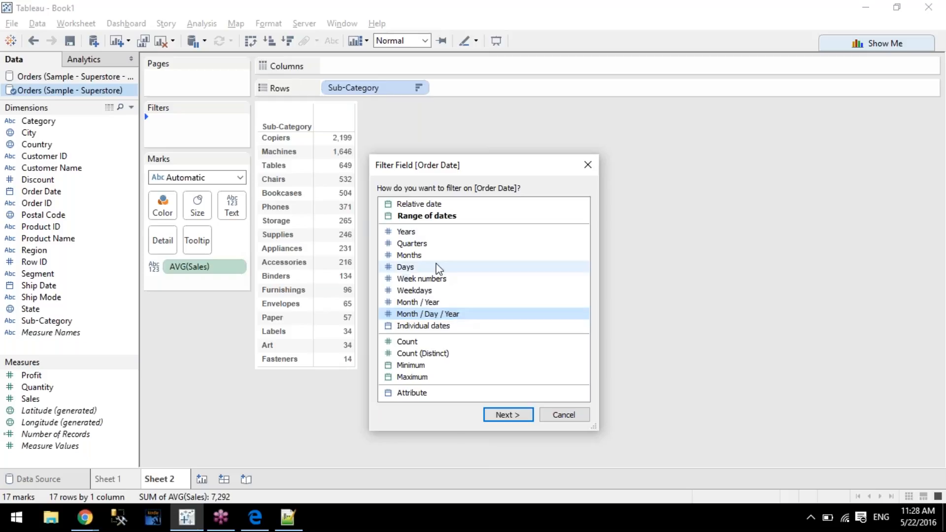
{"action": "left_click", "coordinate": [437, 316]}
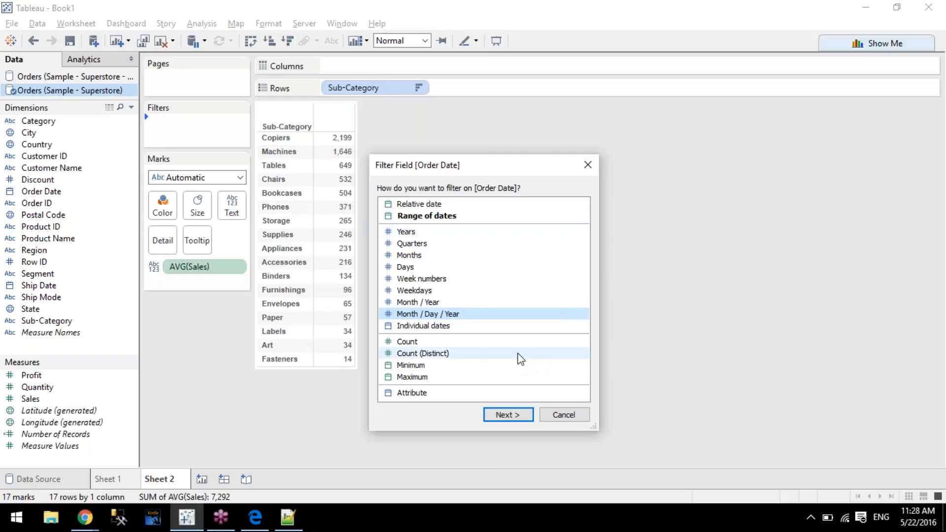
Choose Range of dates as the way to filter Order Date and proceed to its settings.
{"action": "left_click", "coordinate": [425, 203]}
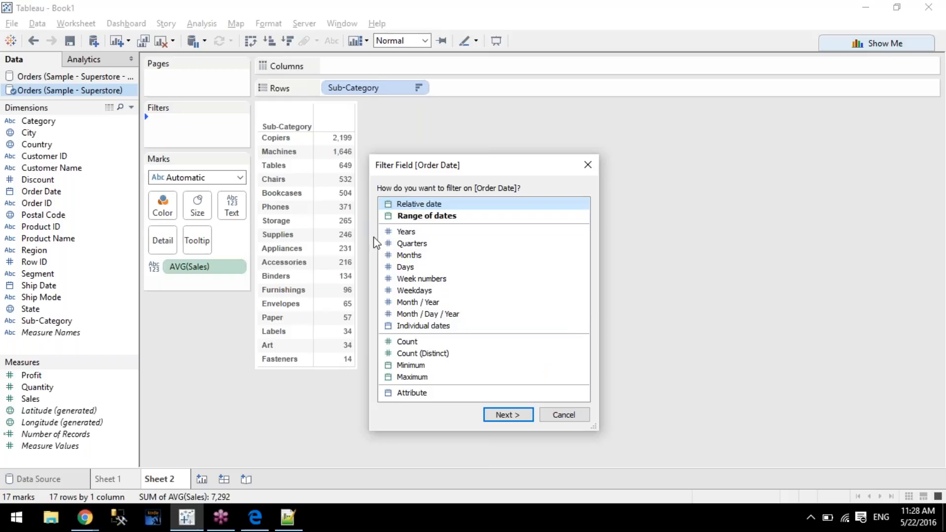
{"action": "left_click", "coordinate": [390, 216]}
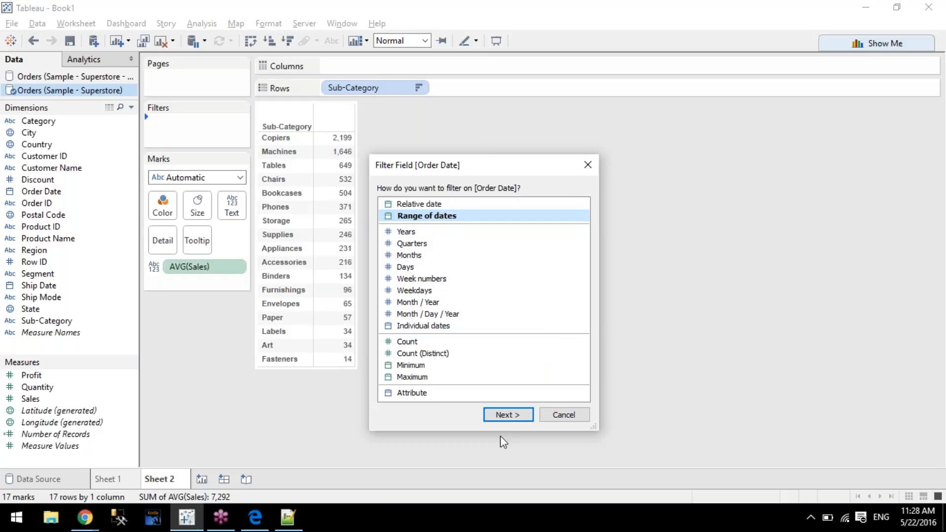
{"action": "left_click", "coordinate": [519, 422]}
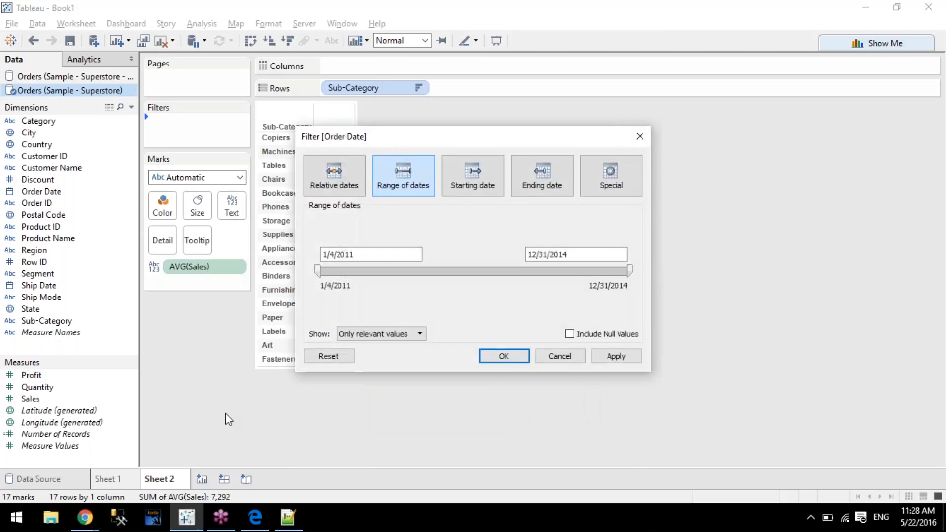
Examine the calendar pickers for the start and end of the Order Date range.
{"action": "left_click", "coordinate": [369, 256]}
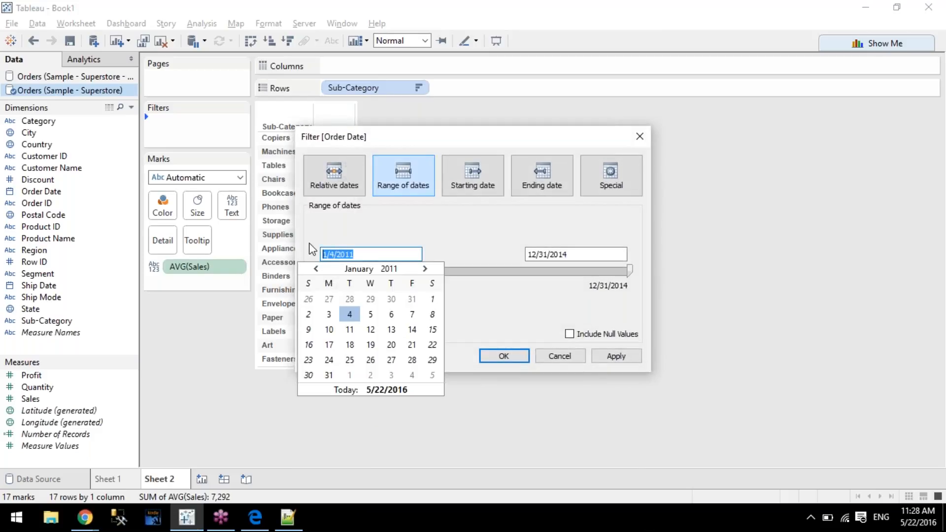
{"action": "left_click", "coordinate": [373, 228]}
{"action": "left_click", "coordinate": [602, 253]}
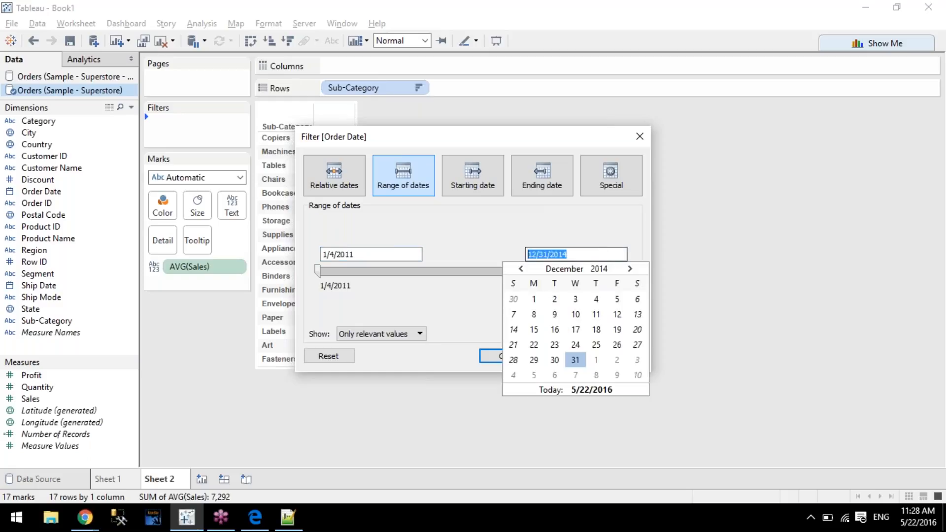
{"action": "key", "text": "Escape"}
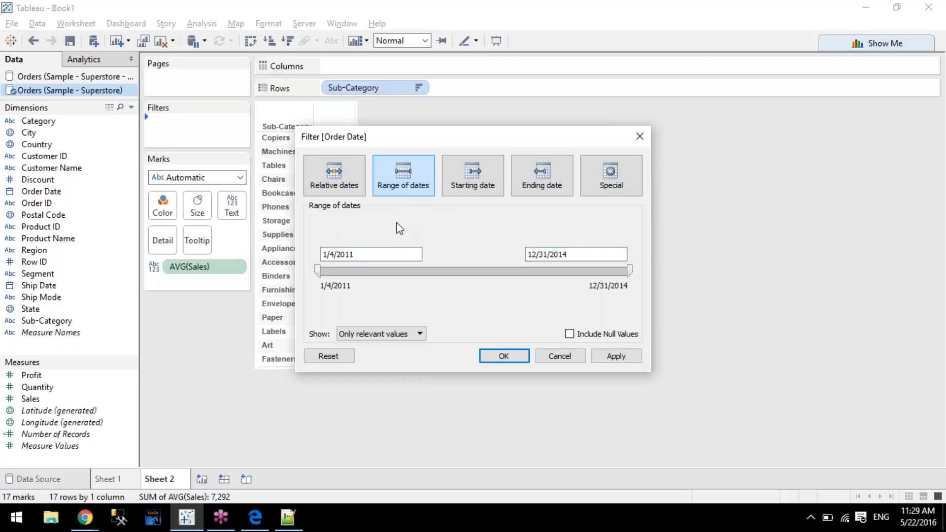
{"action": "left_click", "coordinate": [381, 252]}
{"action": "key", "text": "Tab"}
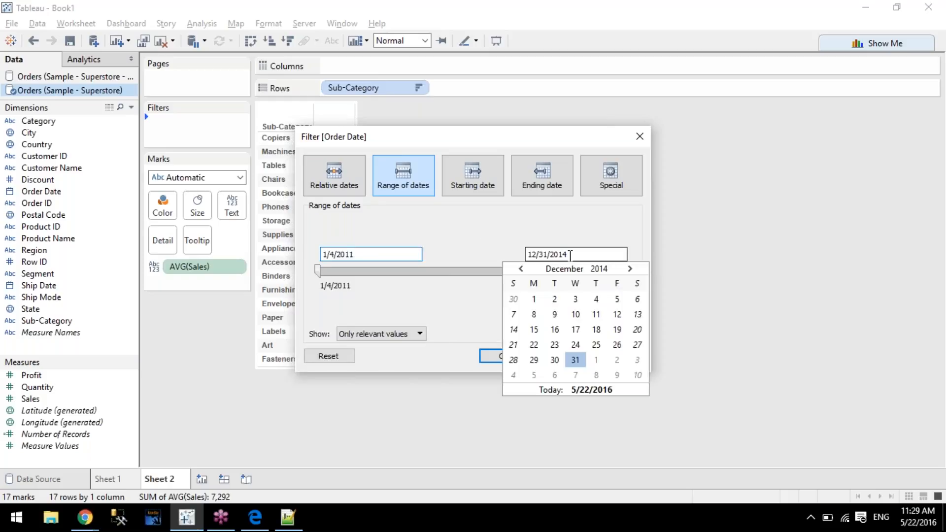
{"action": "key", "text": "Escape"}
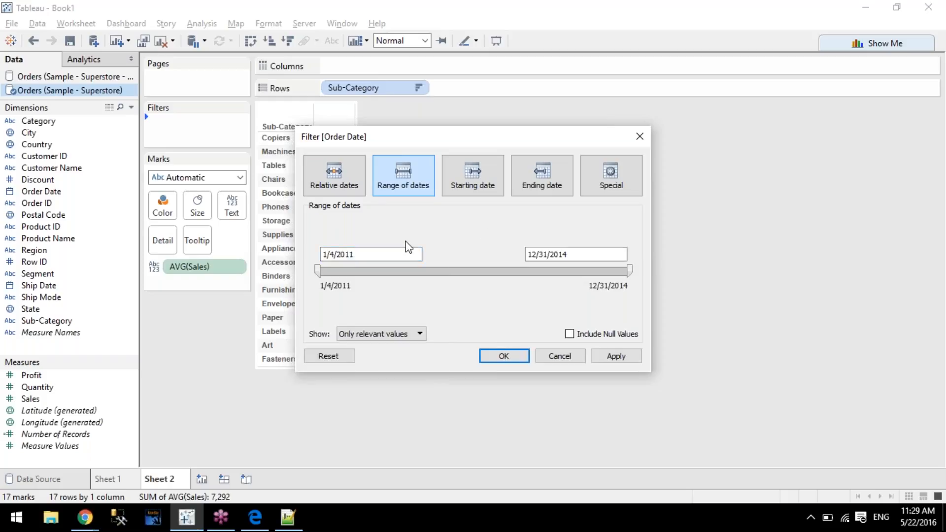
{"action": "left_click", "coordinate": [369, 253]}
{"action": "left_click", "coordinate": [374, 239]}
Apply an Order Date range starting on 2/6/2013, and restore and apply the full range starting on 1/4/2011.
{"action": "left_click_drag", "start_coordinate": [318, 273], "coordinate": [479, 270]}
{"action": "left_click_drag", "start_coordinate": [409, 143], "coordinate": [622, 94]}
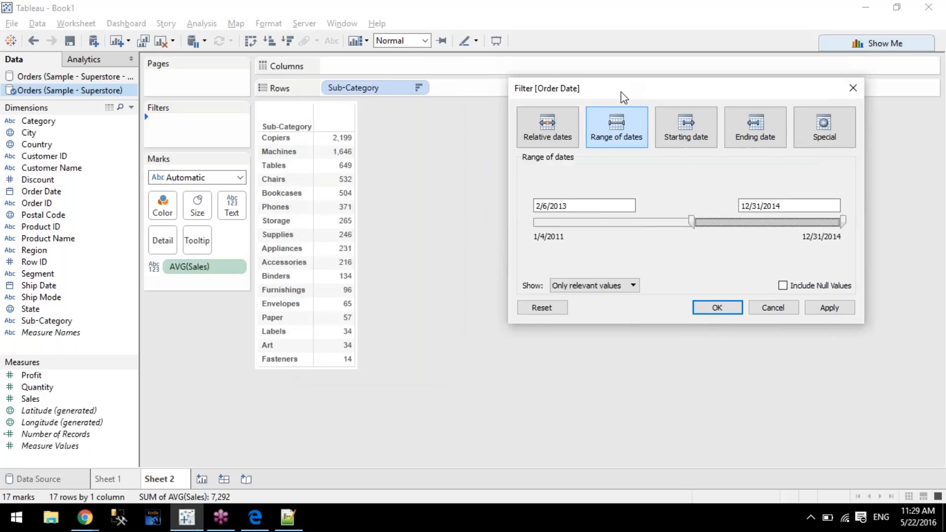
{"action": "left_click", "coordinate": [828, 308]}
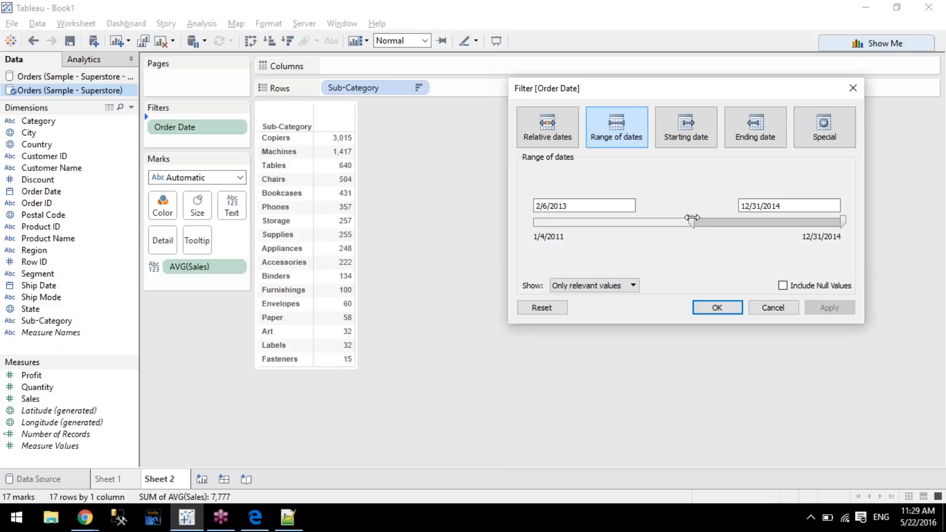
{"action": "left_click_drag", "start_coordinate": [691, 221], "coordinate": [530, 222]}
{"action": "left_click", "coordinate": [828, 310]}
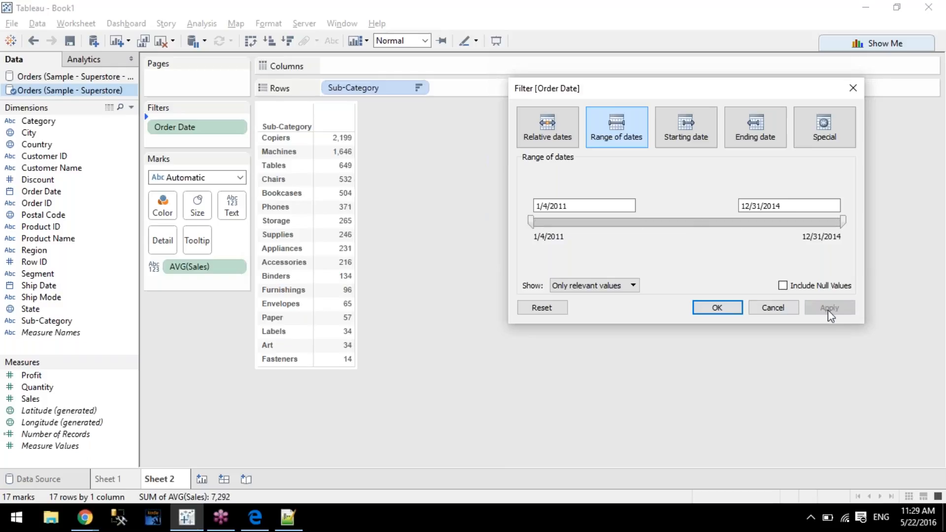
Switch the Order Date filter to Starting date and apply a start of 7/4/2012.
{"action": "left_click", "coordinate": [686, 143]}
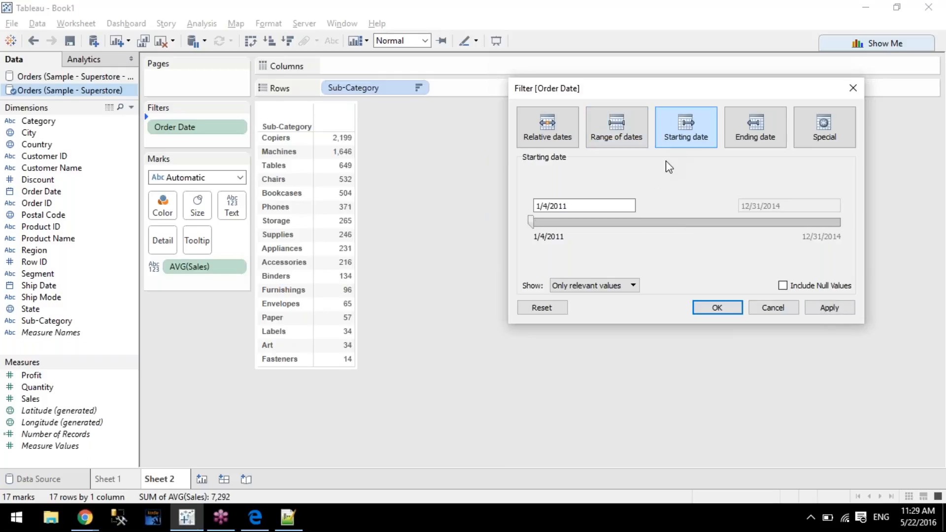
{"action": "left_click_drag", "start_coordinate": [530, 221], "coordinate": [647, 223]}
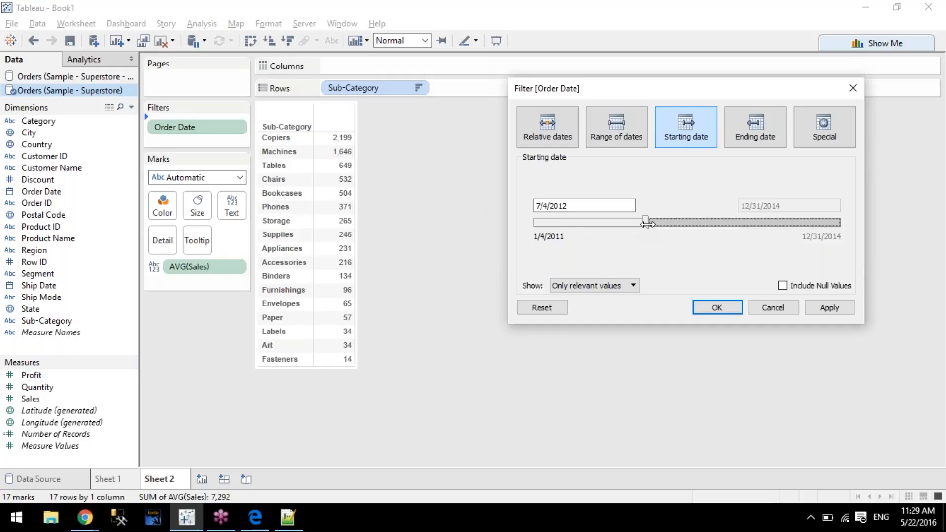
{"action": "left_click", "coordinate": [828, 307]}
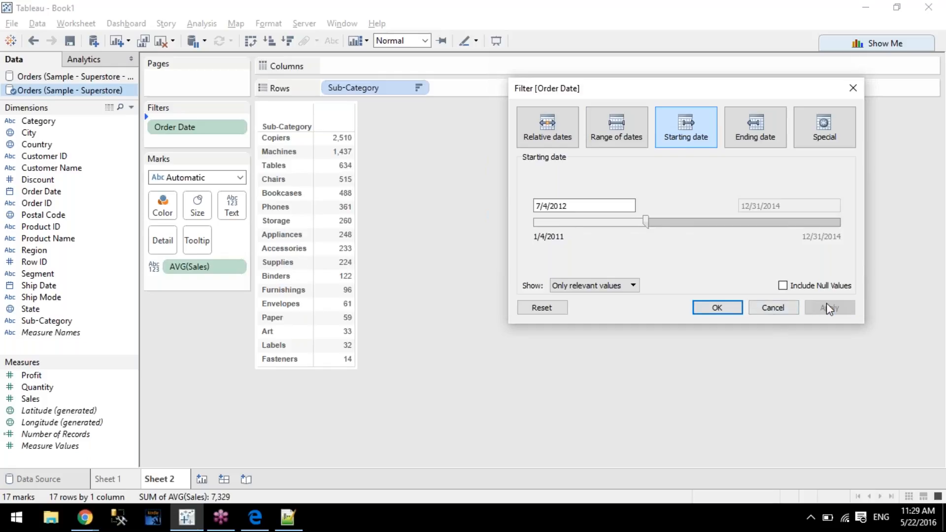
Check the Ending date and Special modes, reset the Order Date filter, and return it to Range of dates.
{"action": "left_click", "coordinate": [750, 135]}
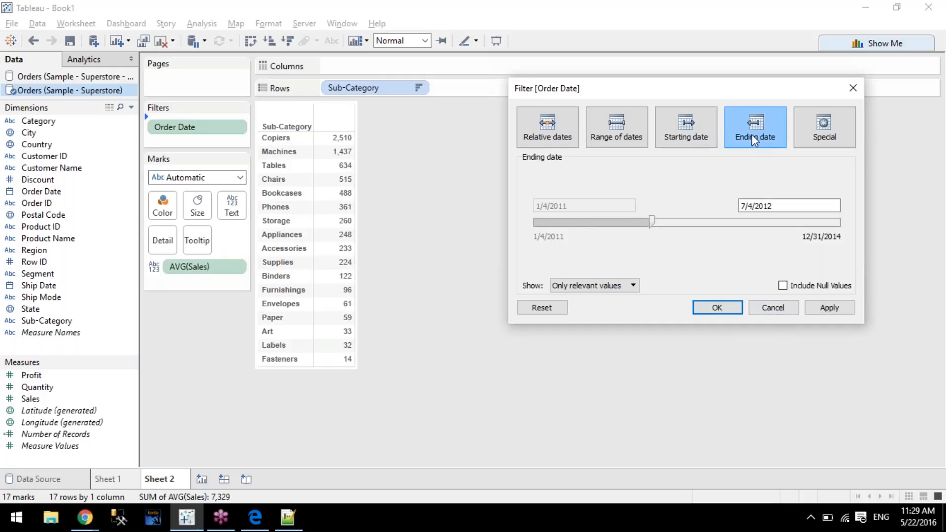
{"action": "left_click", "coordinate": [824, 129]}
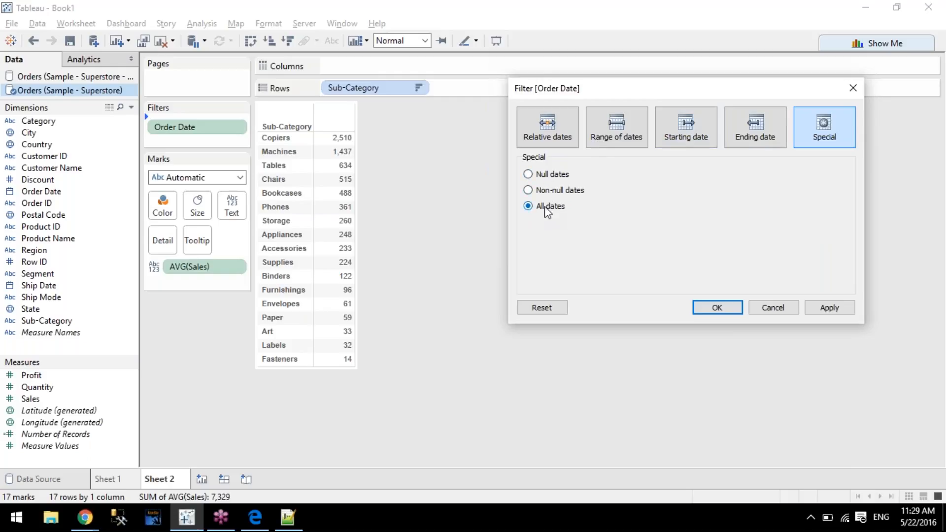
{"action": "left_click", "coordinate": [527, 308]}
{"action": "left_click", "coordinate": [629, 126]}
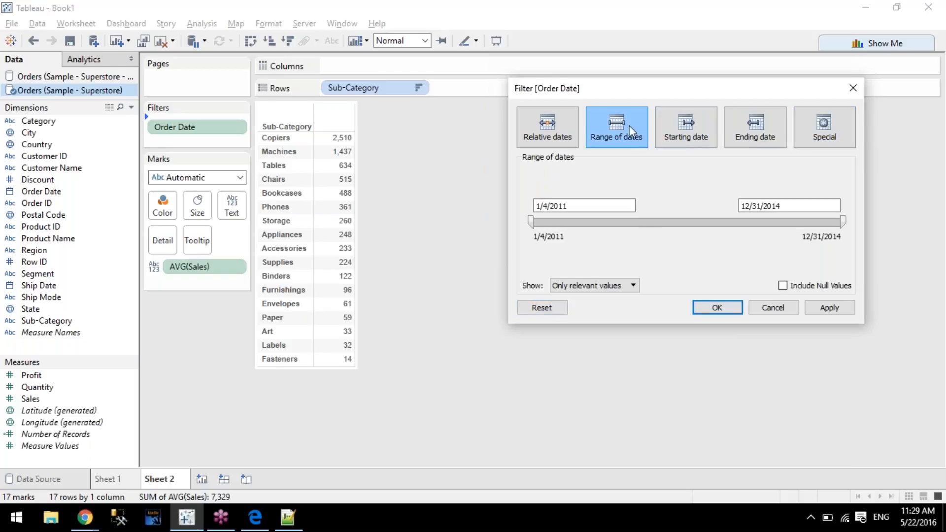
Reset the Order Date filter, move its starting date back to 1/4/2011, and apply it.
{"action": "left_click", "coordinate": [558, 308]}
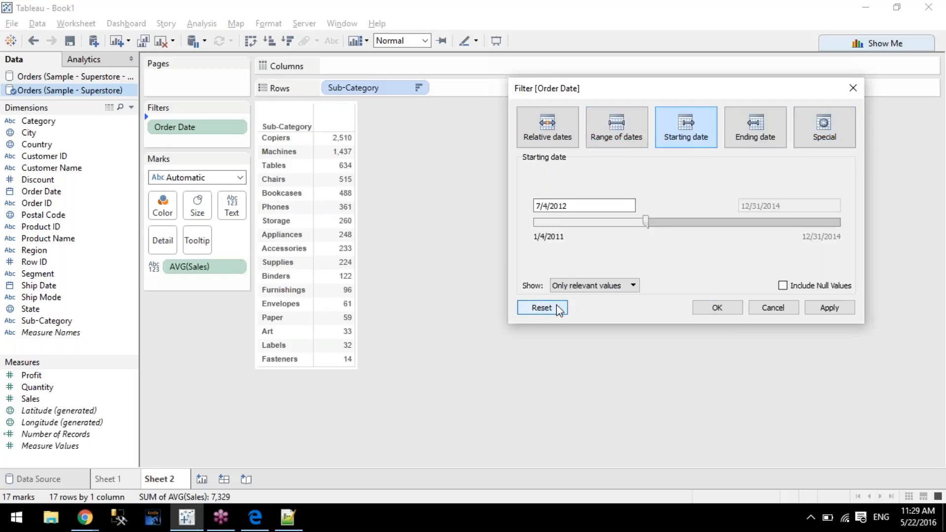
{"action": "left_click_drag", "start_coordinate": [646, 221], "coordinate": [528, 215]}
{"action": "left_click", "coordinate": [835, 317]}
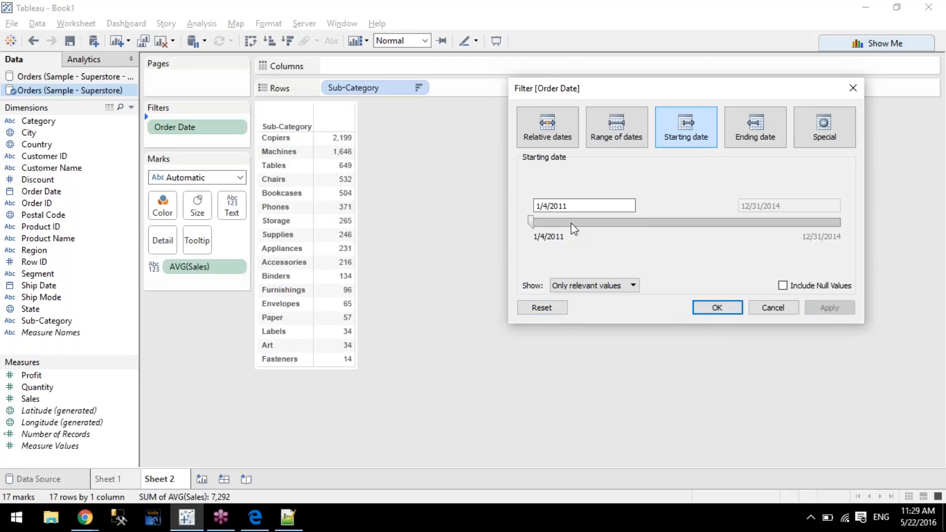
Switch the Order Date filter to Relative dates, try the single-day options, and set it to the last 6 days.
{"action": "left_click", "coordinate": [547, 123]}
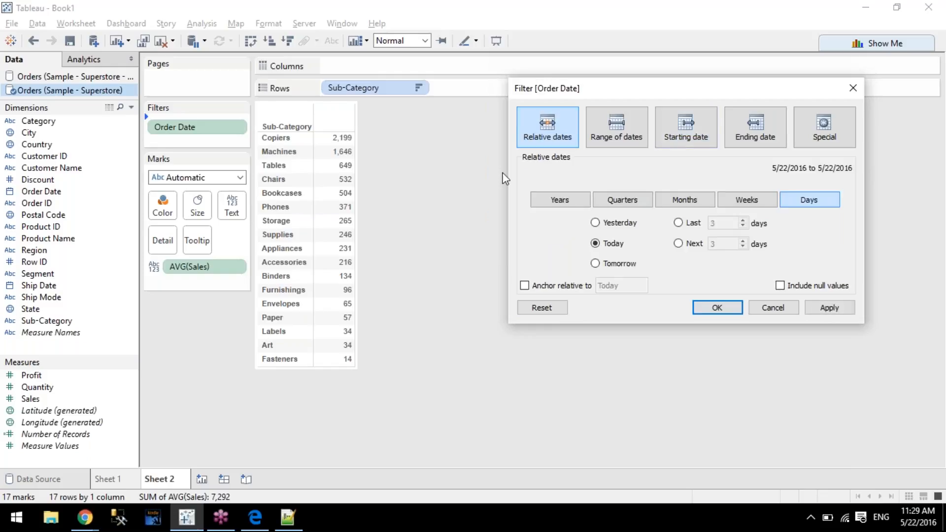
{"action": "left_click", "coordinate": [598, 263]}
{"action": "left_click", "coordinate": [610, 229]}
{"action": "left_click", "coordinate": [595, 243]}
{"action": "left_click", "coordinate": [687, 222]}
{"action": "left_click", "coordinate": [743, 220]}
{"action": "left_click", "coordinate": [742, 220]}
{"action": "left_click", "coordinate": [742, 220]}
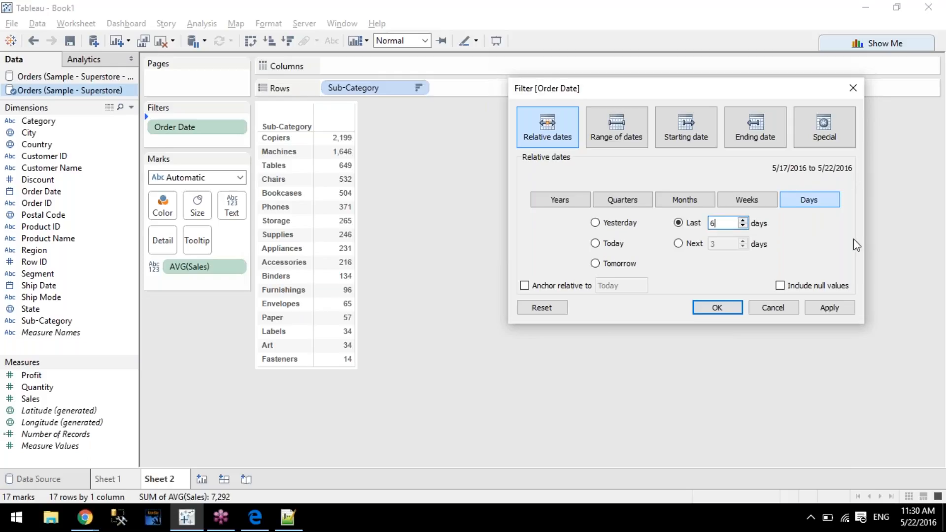
Compare the last-6-days range with the dates in the system calendar.
{"action": "left_click", "coordinate": [899, 529]}
{"action": "left_click", "coordinate": [900, 526]}
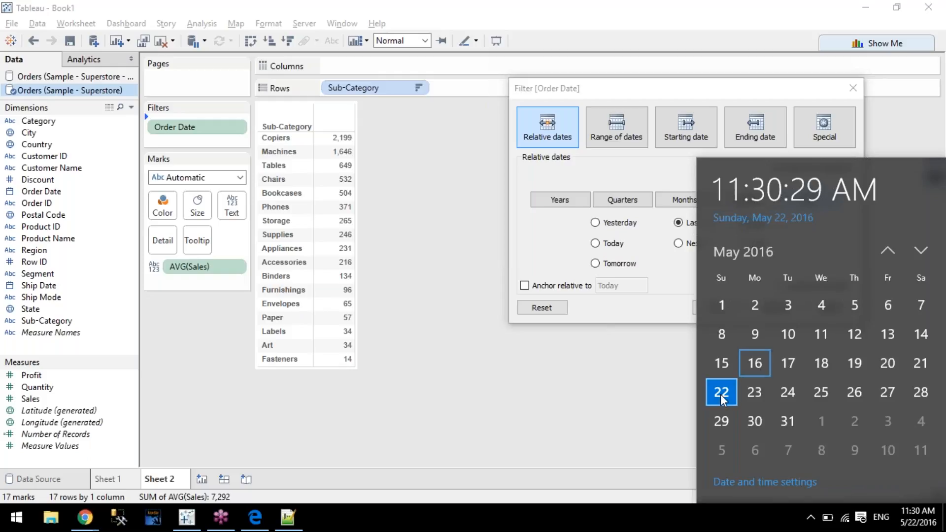
{"action": "left_click", "coordinate": [654, 296]}
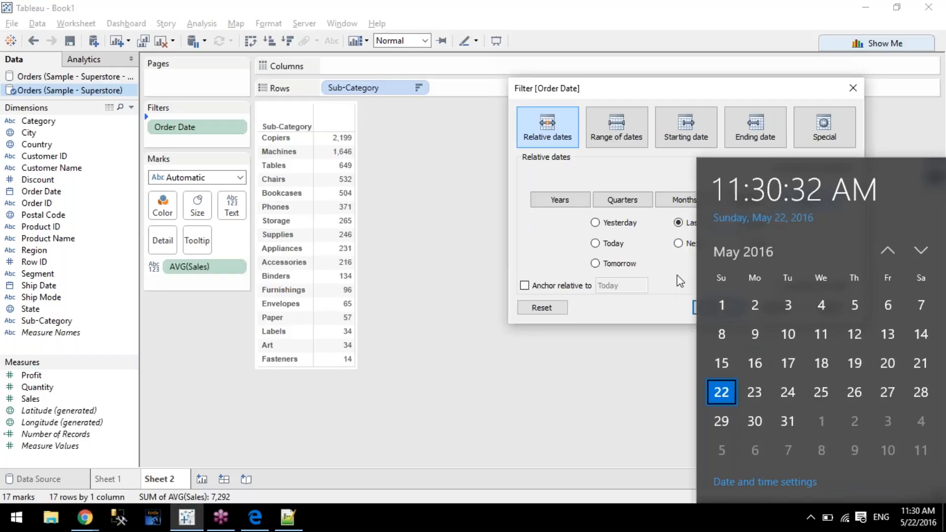
{"action": "left_click", "coordinate": [911, 517]}
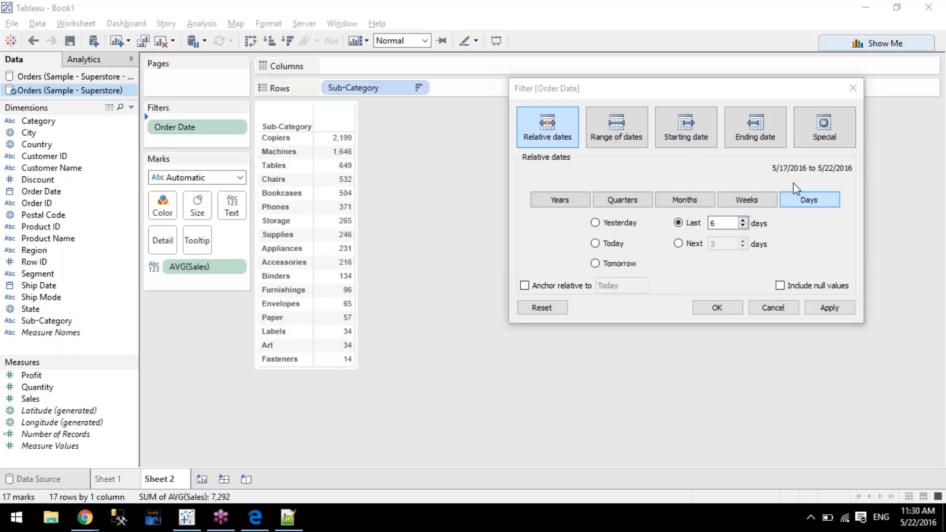
Set the relative date range to the last 7 days and check it against the system calendar.
{"action": "left_click", "coordinate": [742, 219]}
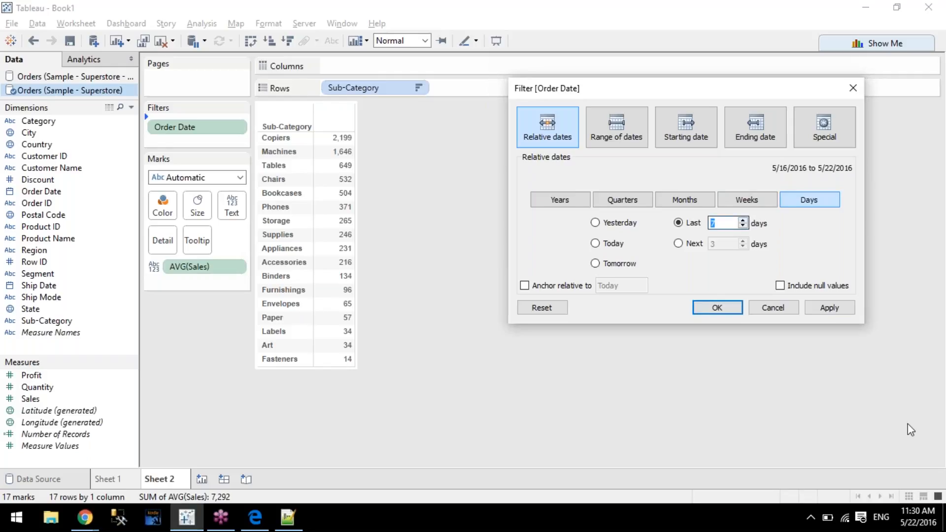
{"action": "left_click", "coordinate": [908, 526]}
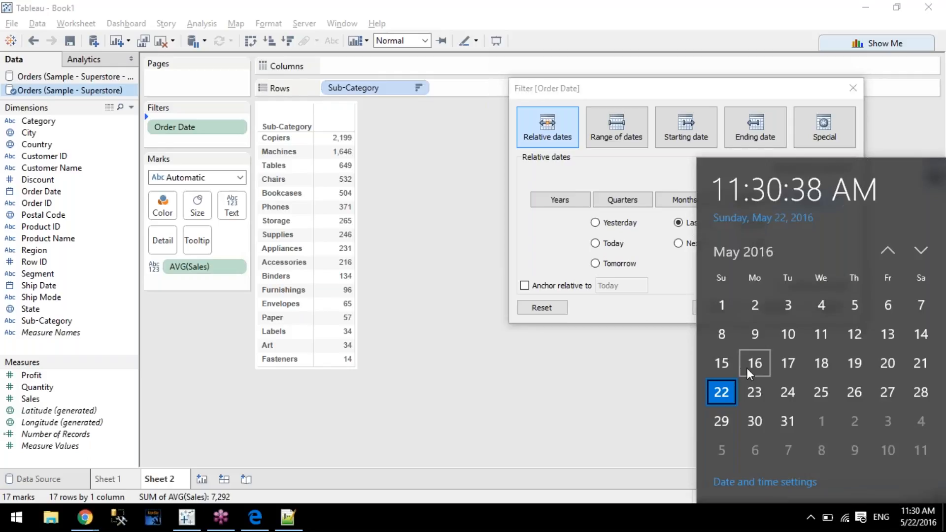
{"action": "left_click", "coordinate": [634, 224]}
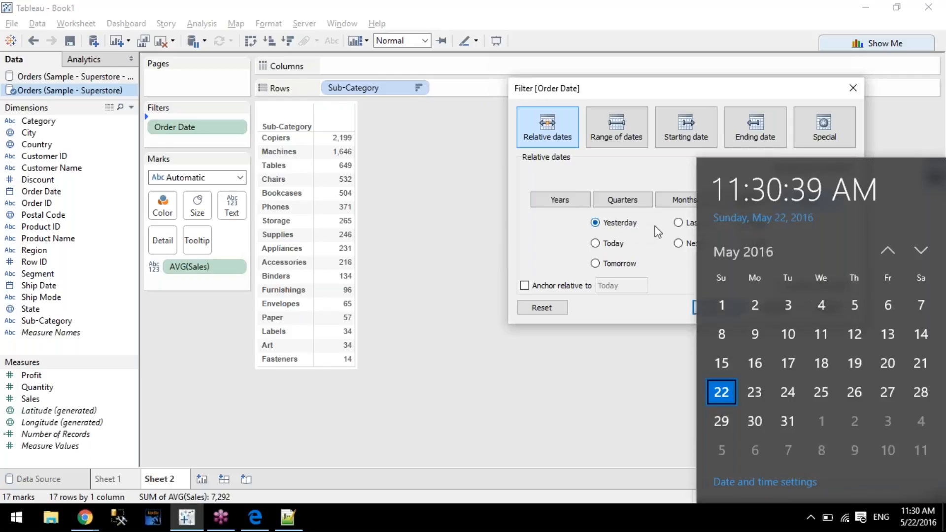
{"action": "left_click", "coordinate": [677, 224]}
{"action": "left_click", "coordinate": [916, 512]}
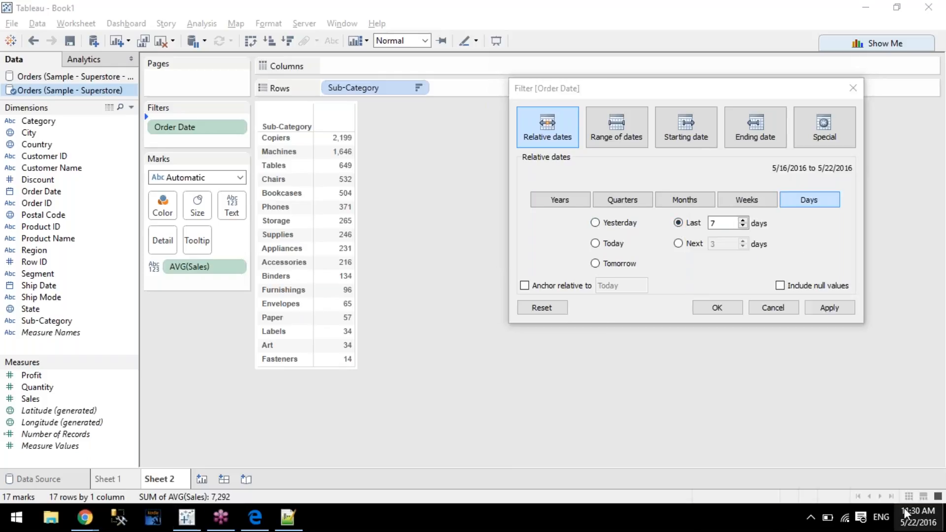
Compare the last-7 range in weeks, months, quarters and years, and return the unit to days.
{"action": "left_click", "coordinate": [757, 205]}
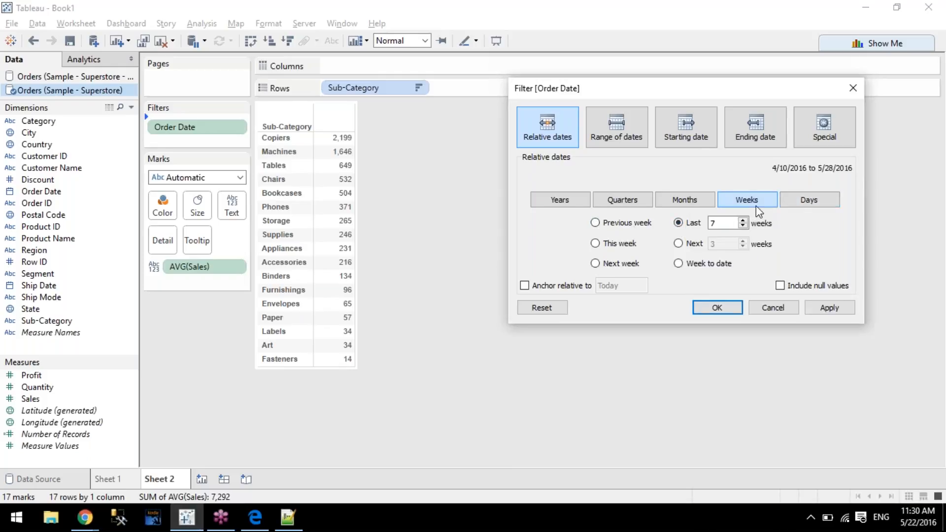
{"action": "left_click", "coordinate": [680, 204]}
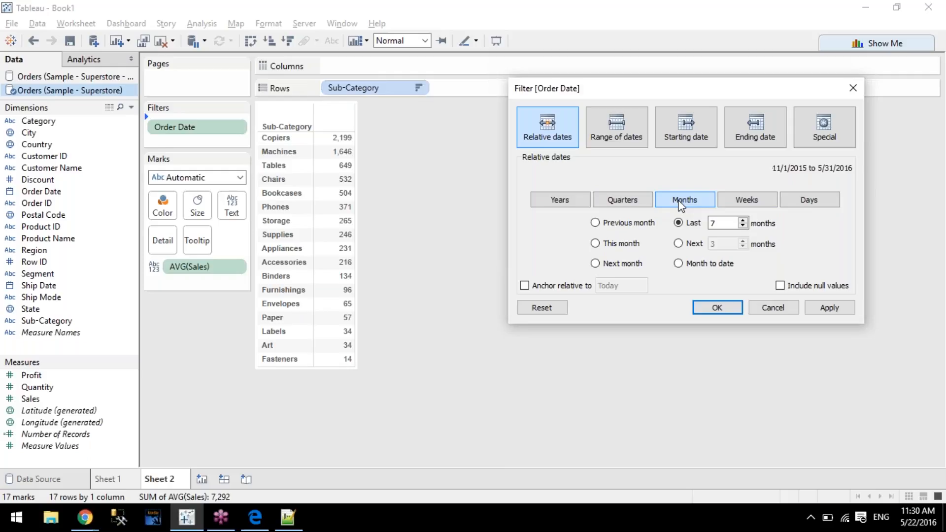
{"action": "left_click", "coordinate": [622, 200]}
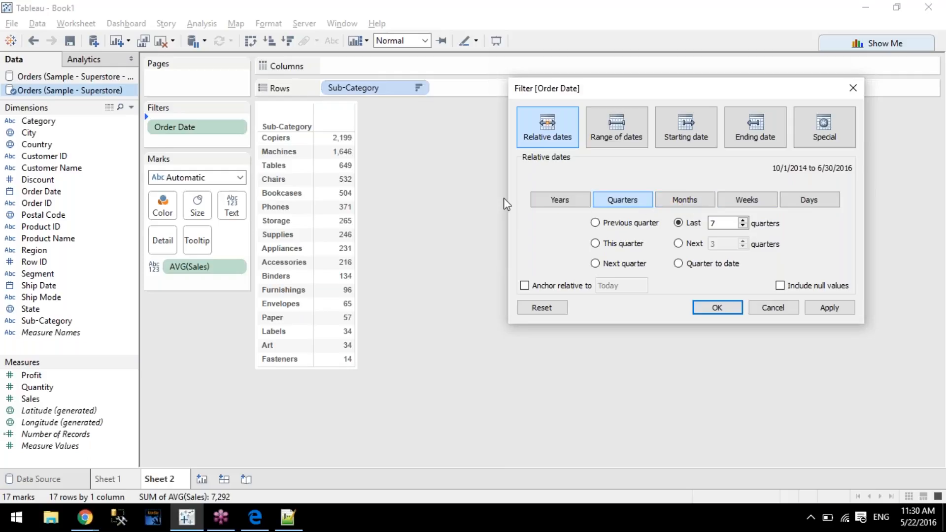
{"action": "left_click", "coordinate": [560, 202]}
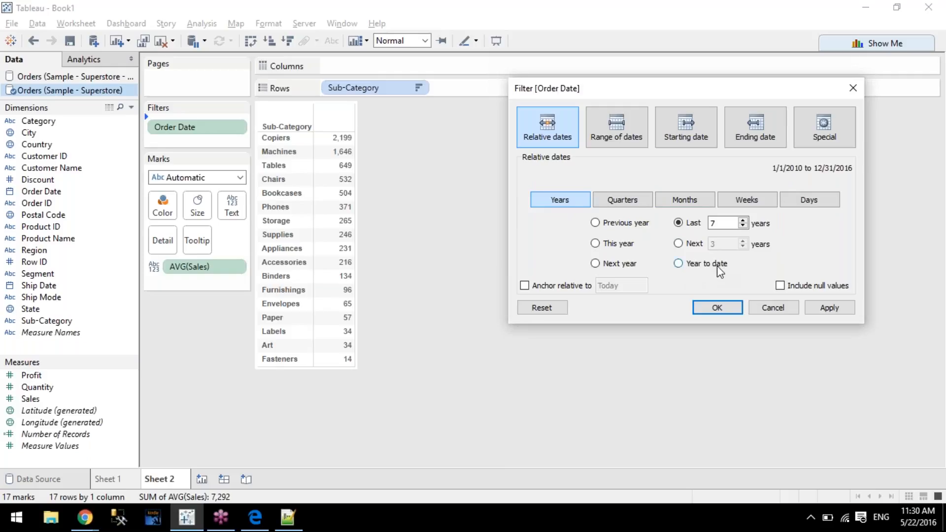
{"action": "left_click", "coordinate": [623, 200]}
{"action": "left_click", "coordinate": [683, 199]}
{"action": "left_click", "coordinate": [734, 202]}
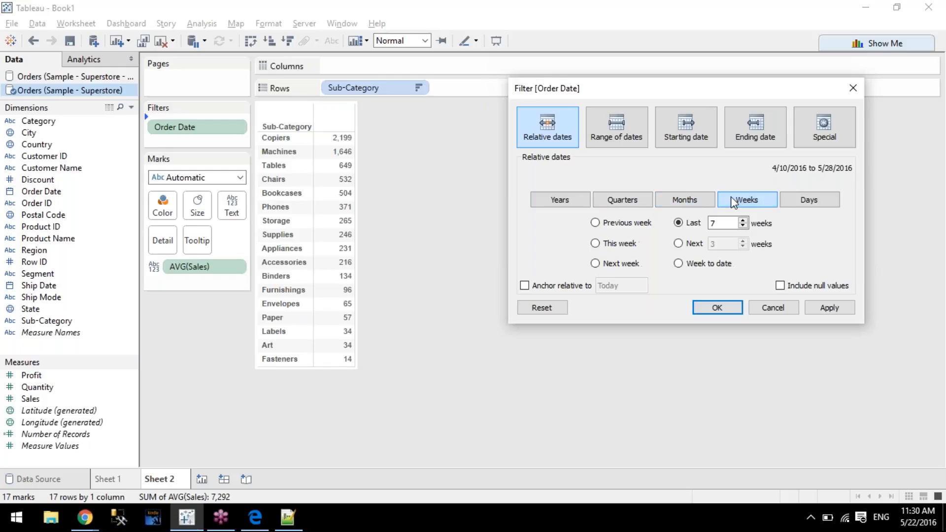
{"action": "left_click", "coordinate": [828, 200]}
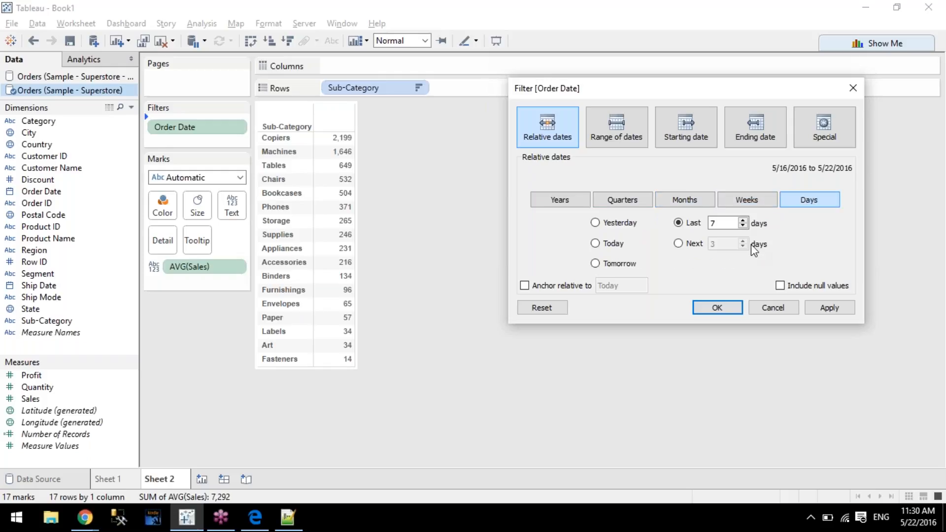
Switch the relative range to weeks and check how the weeks are counted in the system calendar.
{"action": "left_click", "coordinate": [757, 202]}
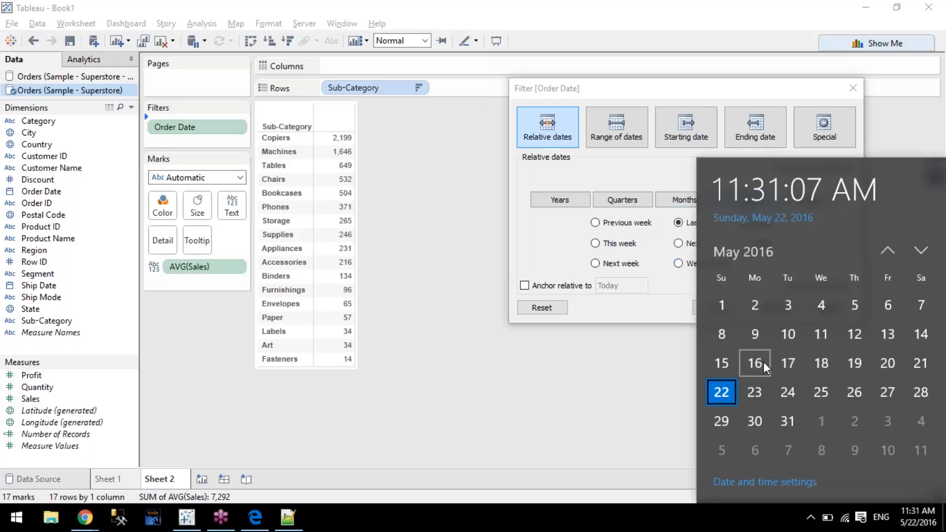
{"action": "left_click", "coordinate": [721, 363]}
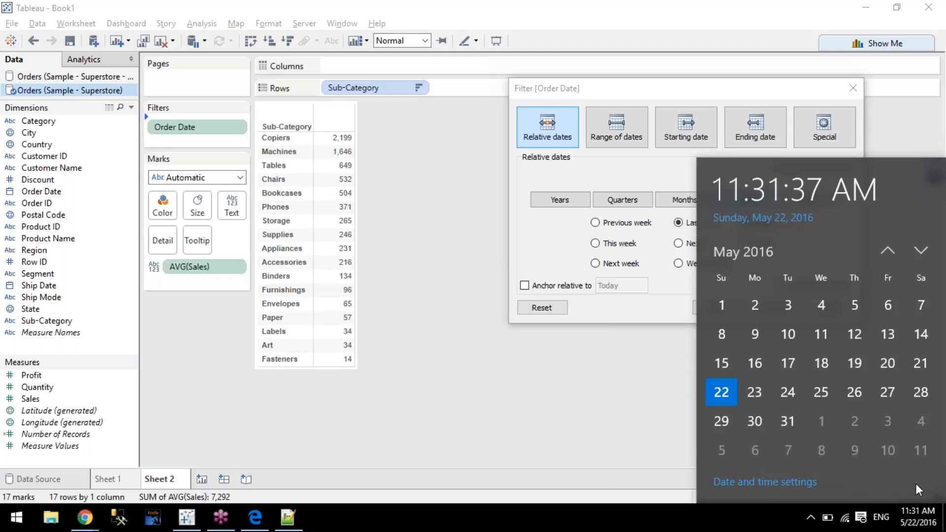
{"action": "left_click", "coordinate": [915, 508]}
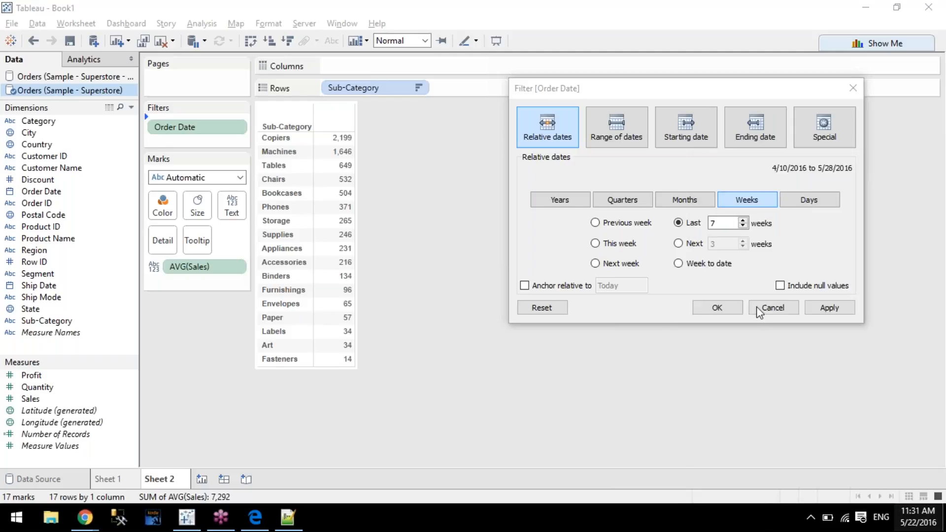
Switch the relative range to months and check how the current month is counted in the system calendar.
{"action": "left_click", "coordinate": [683, 203]}
{"action": "left_click", "coordinate": [915, 515]}
{"action": "left_click", "coordinate": [728, 308]}
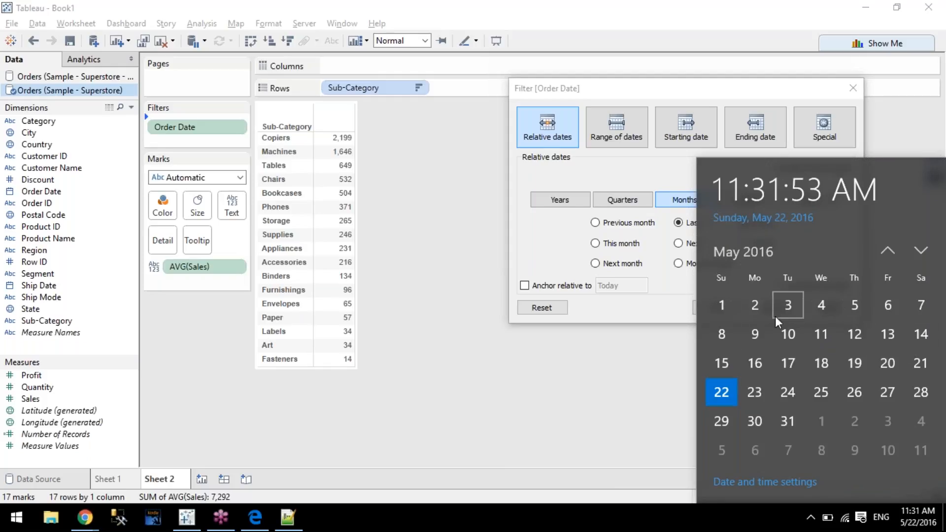
{"action": "left_click", "coordinate": [748, 306]}
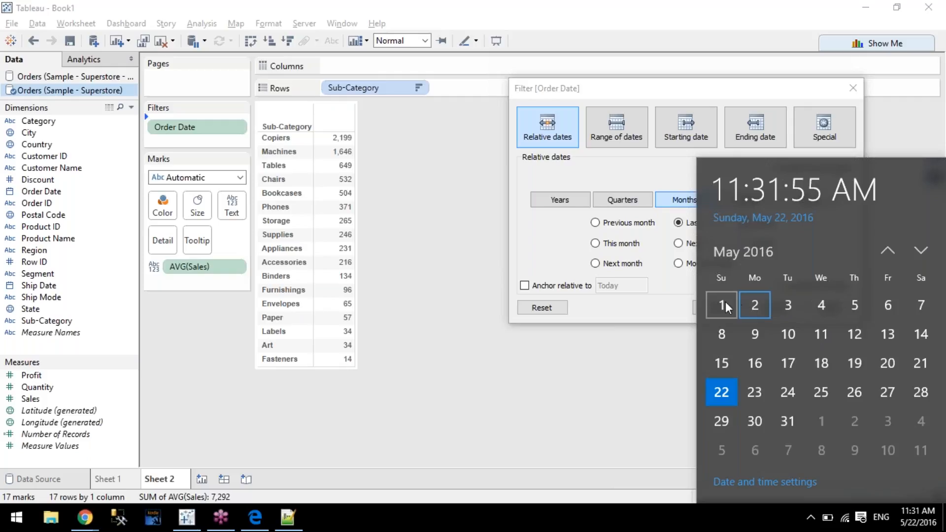
{"action": "left_click", "coordinate": [829, 389]}
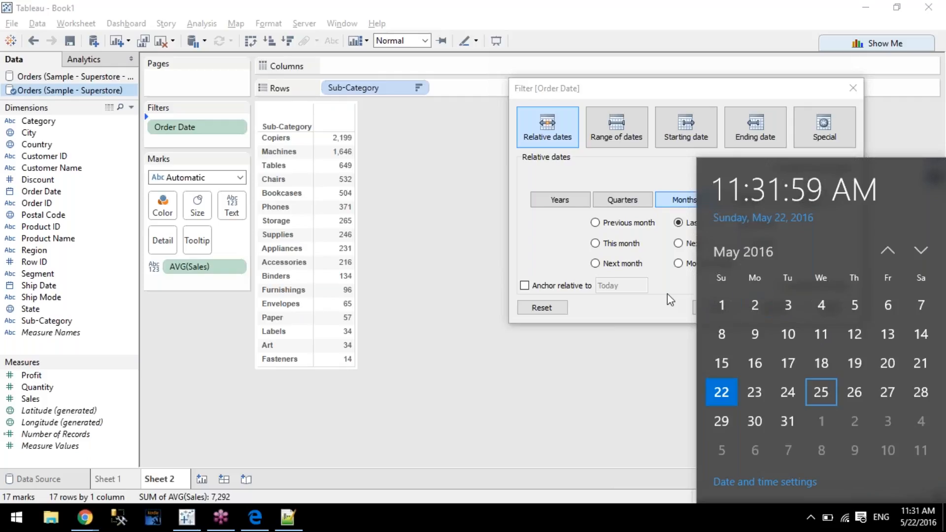
{"action": "left_click", "coordinate": [920, 518]}
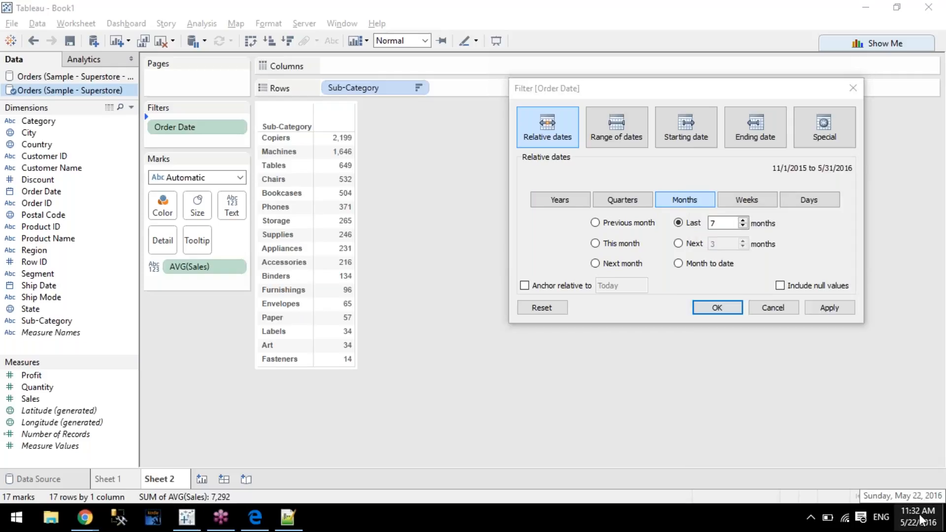
Try the Anchor relative to option, turn it off, and set the Order Date range to the last 7 days.
{"action": "left_click", "coordinate": [579, 291]}
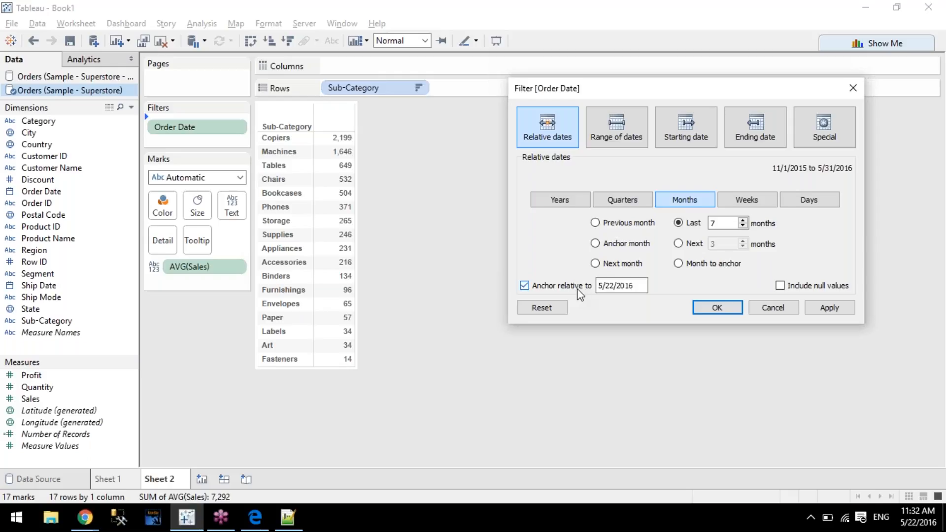
{"action": "left_click", "coordinate": [578, 290]}
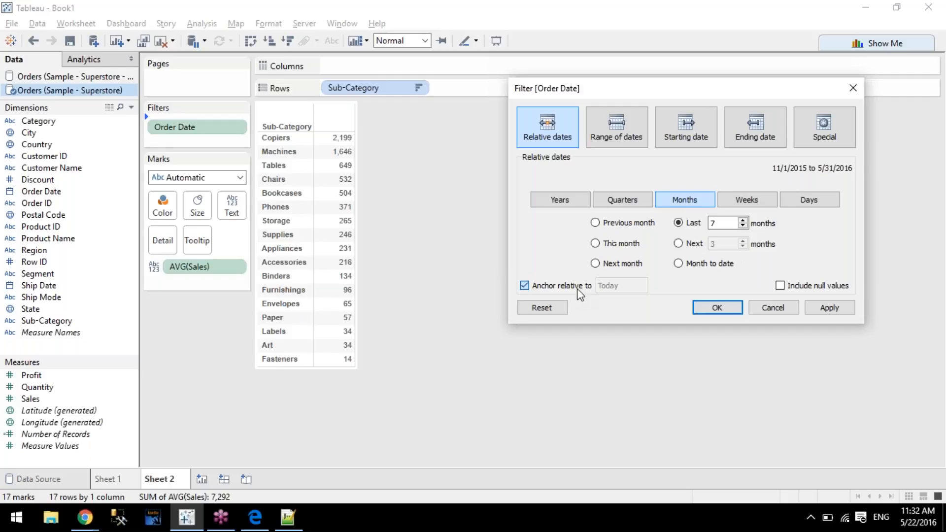
{"action": "left_click", "coordinate": [720, 223]}
{"action": "left_click", "coordinate": [809, 199]}
{"action": "type", "text": "7"}
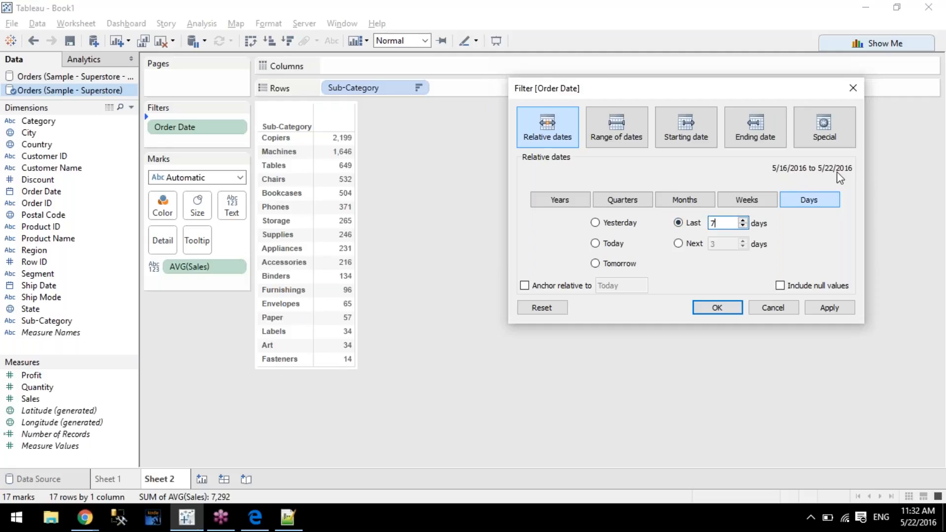
Examine in the system calendar how the last-7-days window shifts from today to the following day.
{"action": "left_click", "coordinate": [913, 512]}
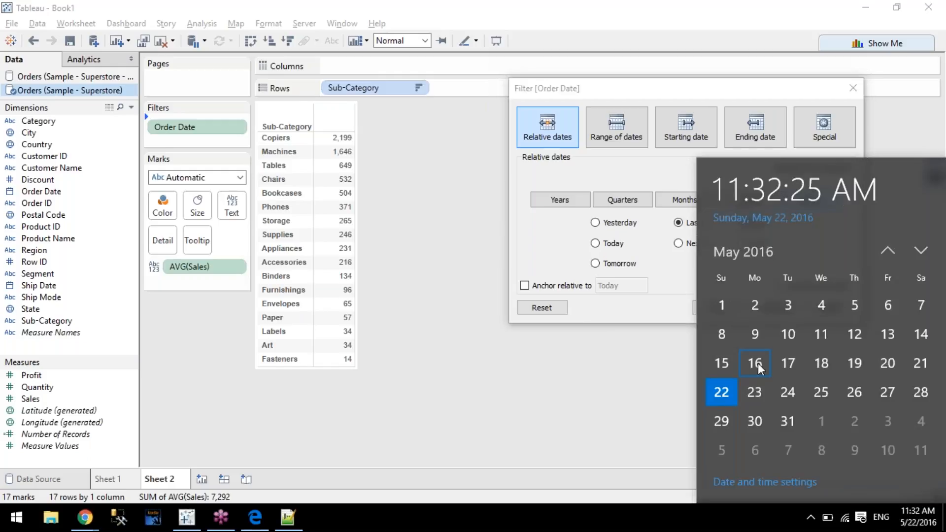
{"action": "left_click", "coordinate": [727, 391]}
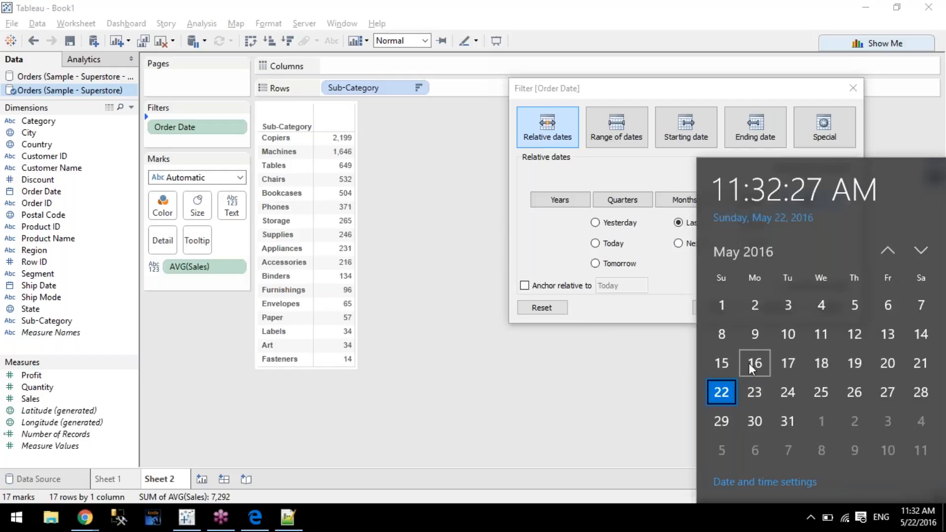
{"action": "left_click", "coordinate": [750, 392]}
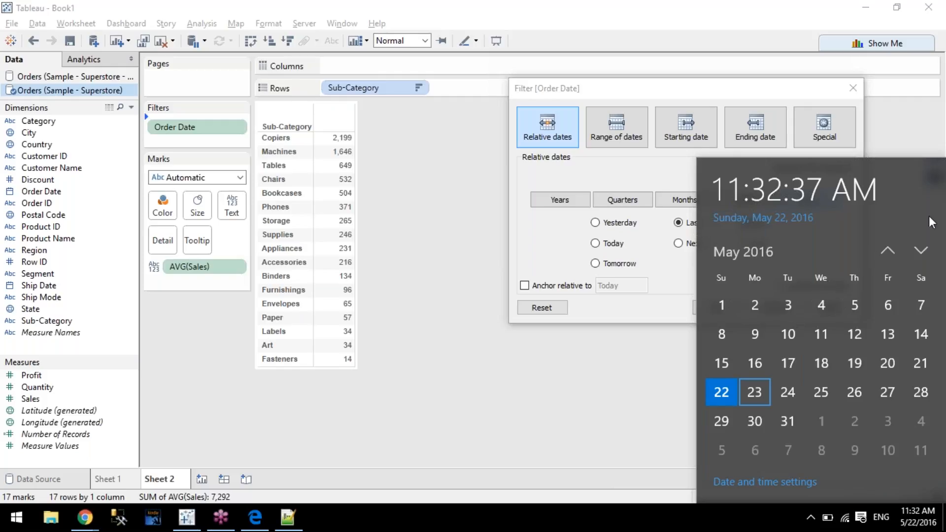
{"action": "left_click", "coordinate": [644, 306]}
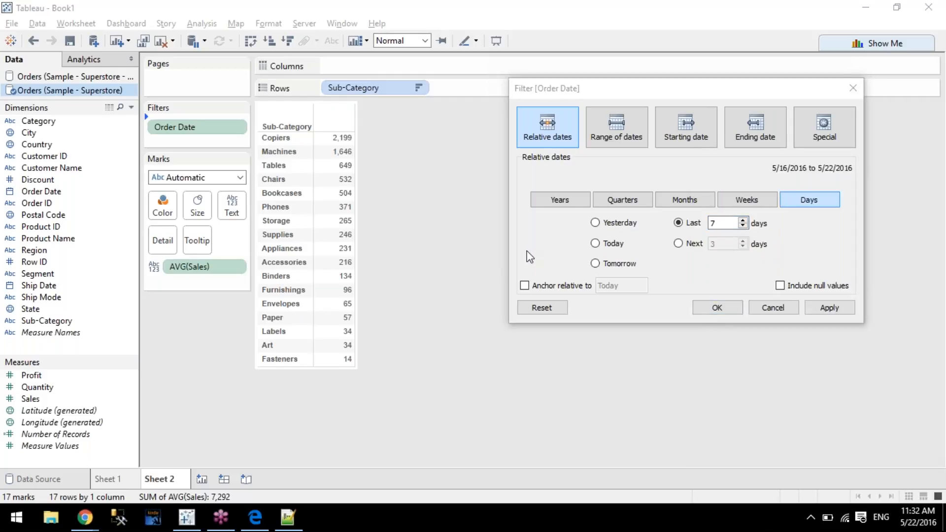
Anchor the last-7-days range to 5/22/2016, accept the filter, and show the Order Date filter control on the sheet.
{"action": "left_click", "coordinate": [525, 285]}
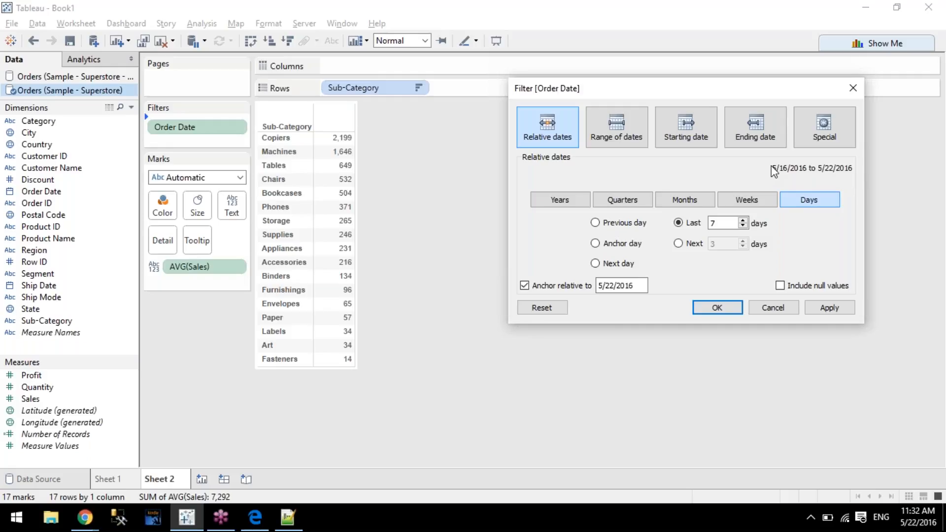
{"action": "left_click", "coordinate": [719, 308]}
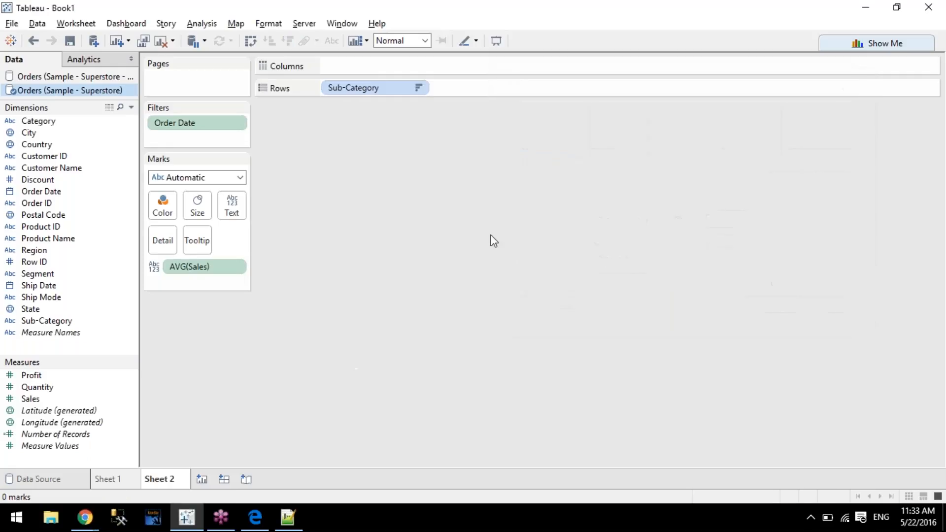
{"action": "left_click", "coordinate": [235, 128]}
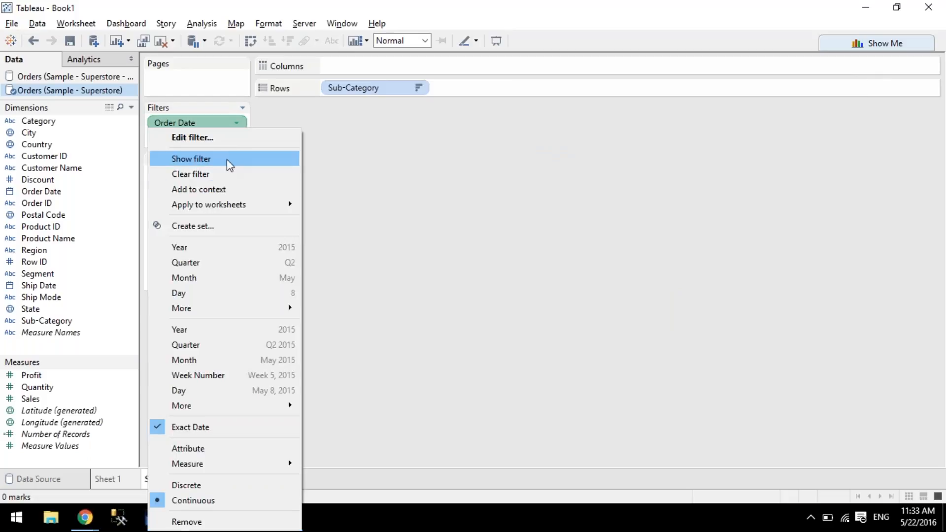
{"action": "left_click", "coordinate": [226, 159]}
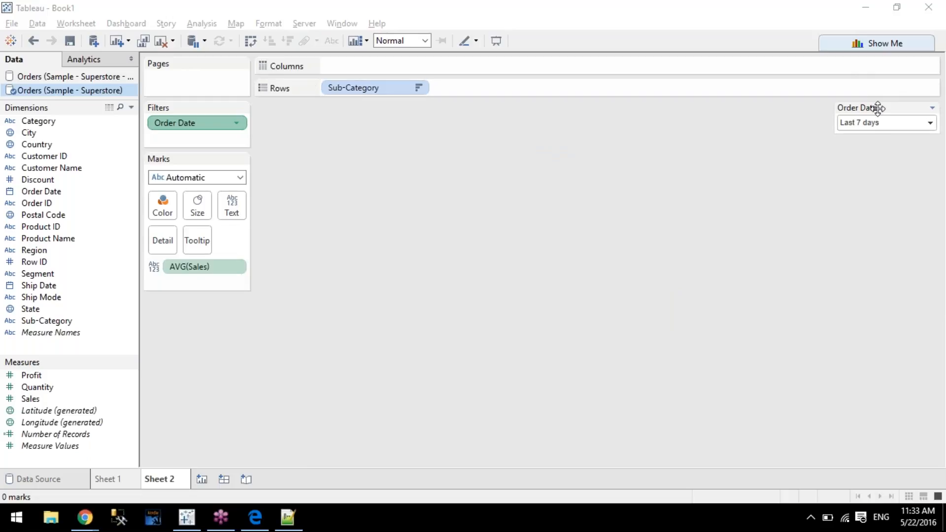
Set the displayed Order Date filter control to the last 10 days.
{"action": "left_click", "coordinate": [902, 122]}
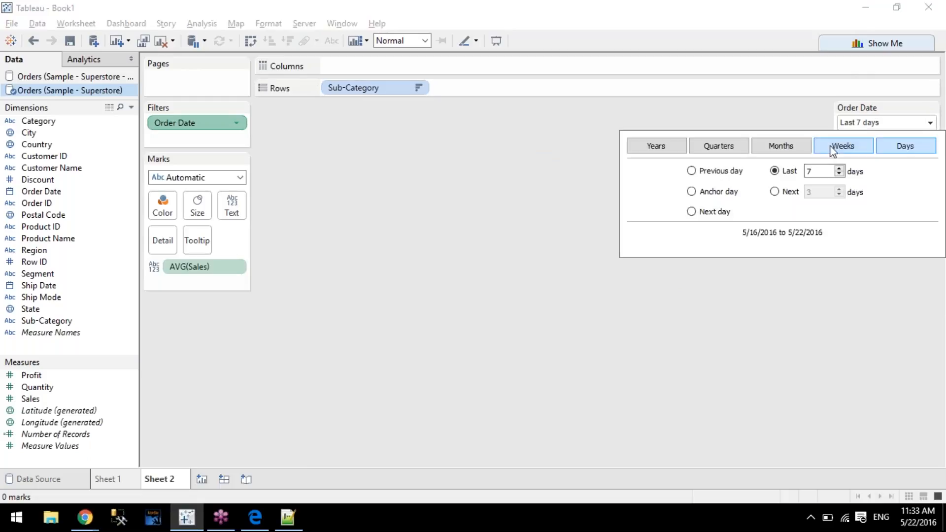
{"action": "double_click", "coordinate": [809, 172]}
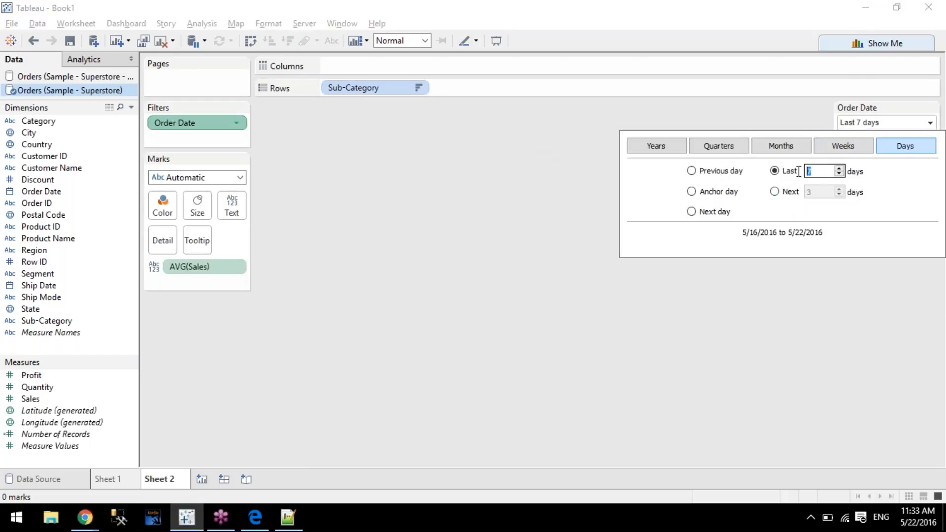
{"action": "type", "text": "10"}
{"action": "key", "text": "Return"}
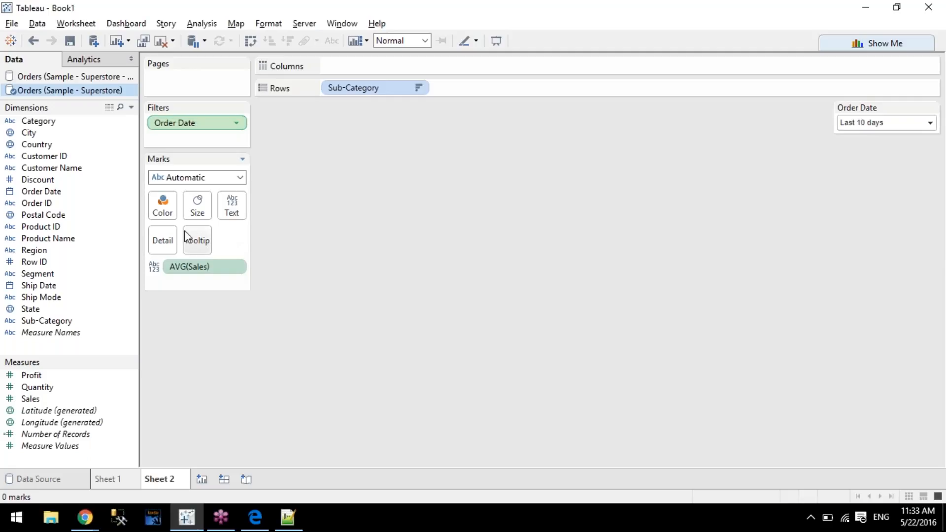
Edit the Order Date filter: turn off the anchor, compare Range of dates with Relative dates, and try the Tomorrow and Yesterday options.
{"action": "left_click", "coordinate": [236, 123]}
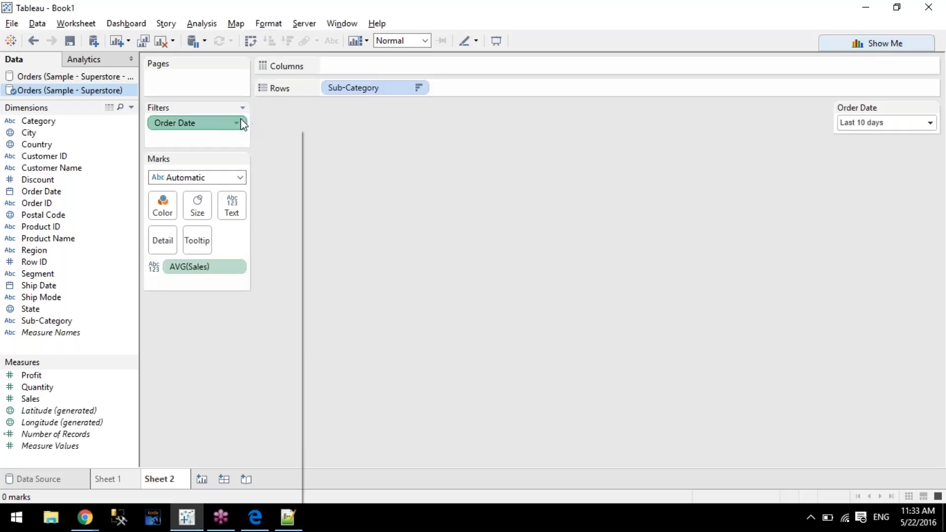
{"action": "left_click", "coordinate": [228, 138]}
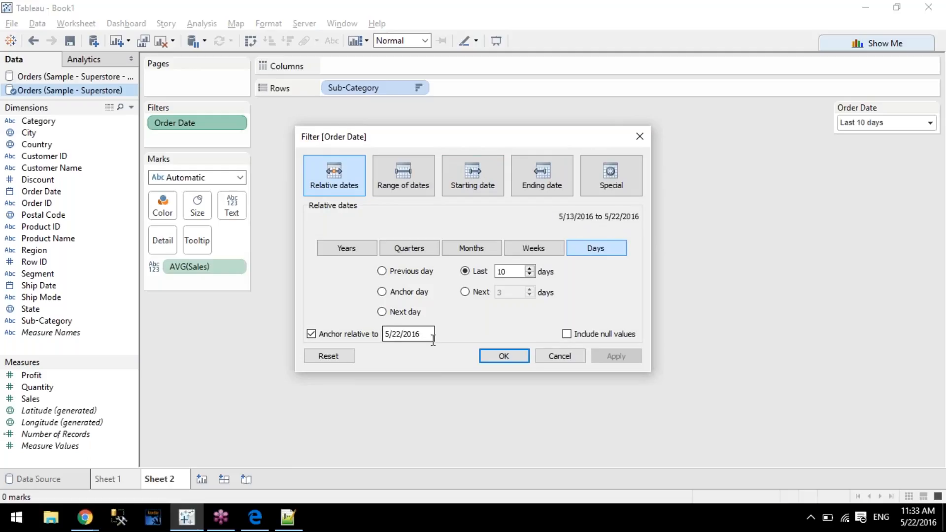
{"action": "left_click", "coordinate": [363, 335]}
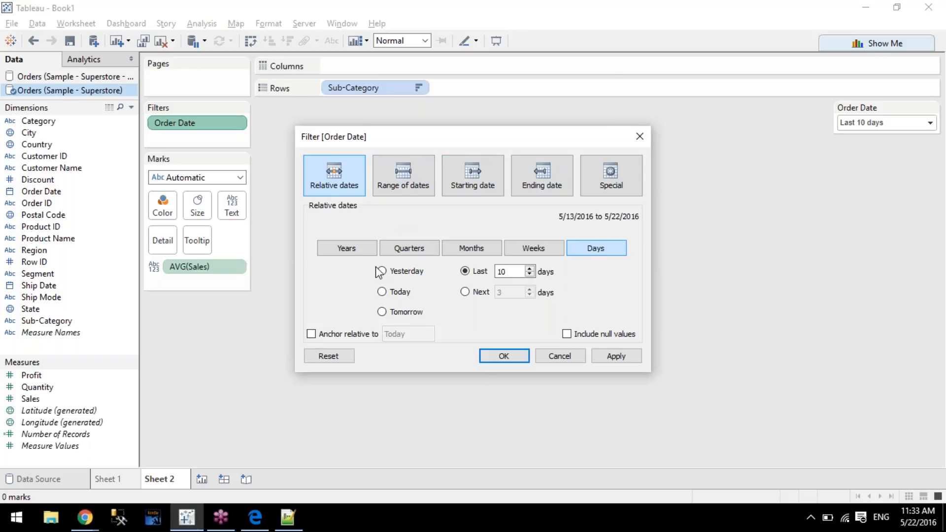
{"action": "left_click", "coordinate": [410, 164]}
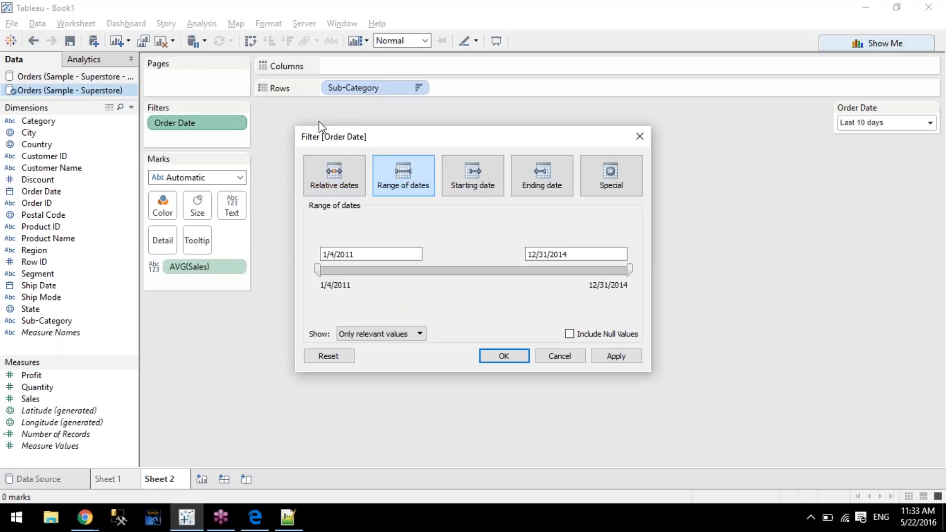
{"action": "left_click", "coordinate": [349, 167]}
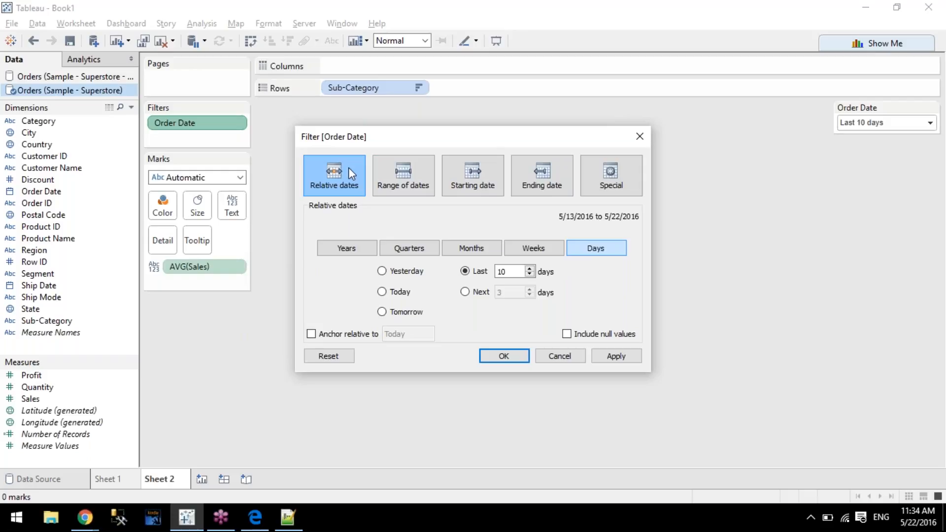
{"action": "left_click", "coordinate": [407, 312]}
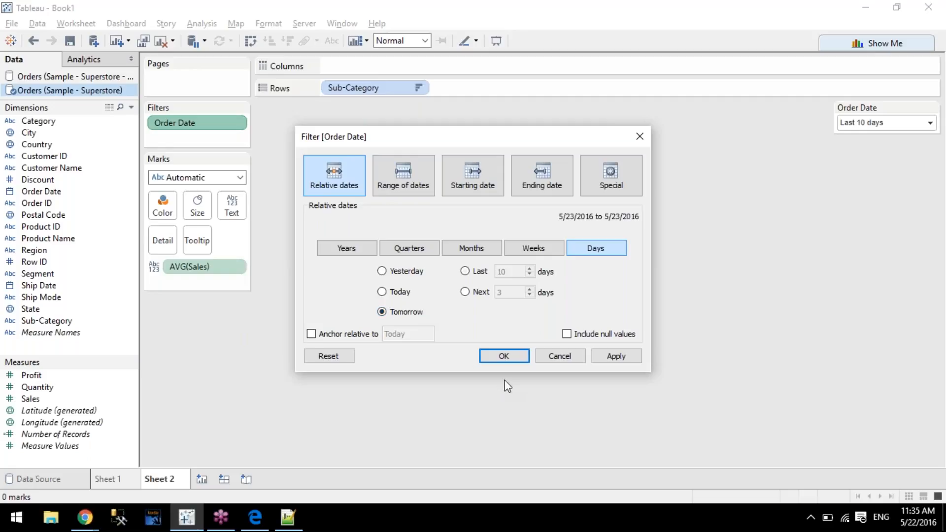
{"action": "left_click", "coordinate": [387, 276]}
Switch to Notepad++, add five new lines below question 2 in the notes, and return to Tableau.
{"action": "left_click", "coordinate": [288, 518]}
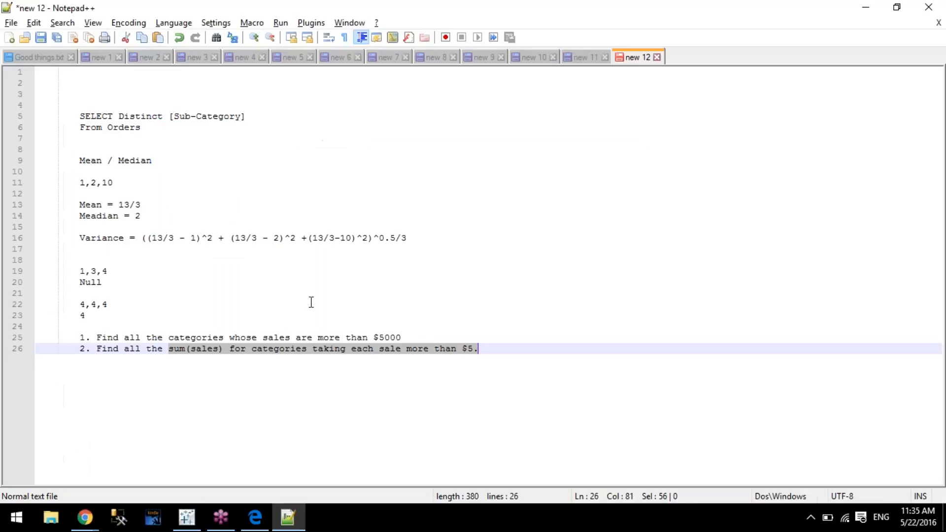
{"action": "left_click", "coordinate": [511, 359]}
{"action": "key", "text": "Return"}
{"action": "key", "text": "Return"}
{"action": "key", "text": "Return"}
{"action": "key", "text": "Return"}
{"action": "key", "text": "Return"}
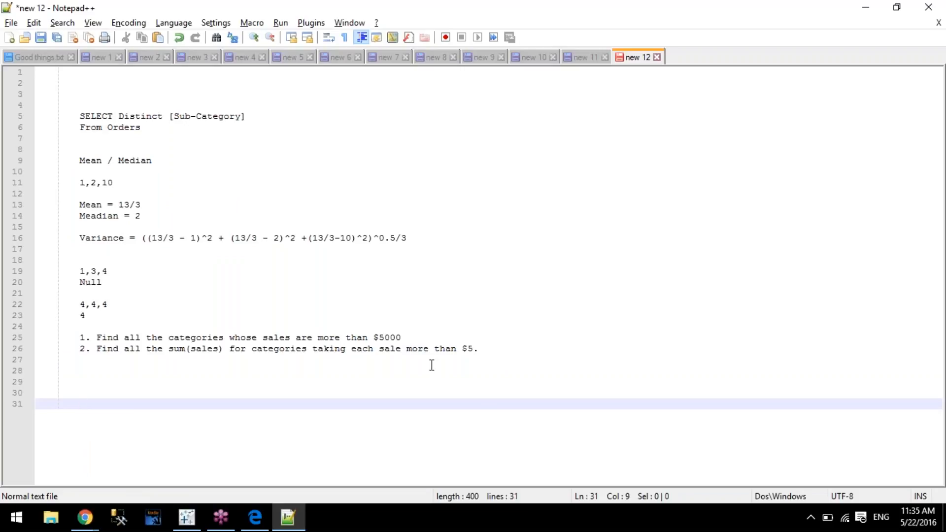
{"action": "type", "text": "5"}
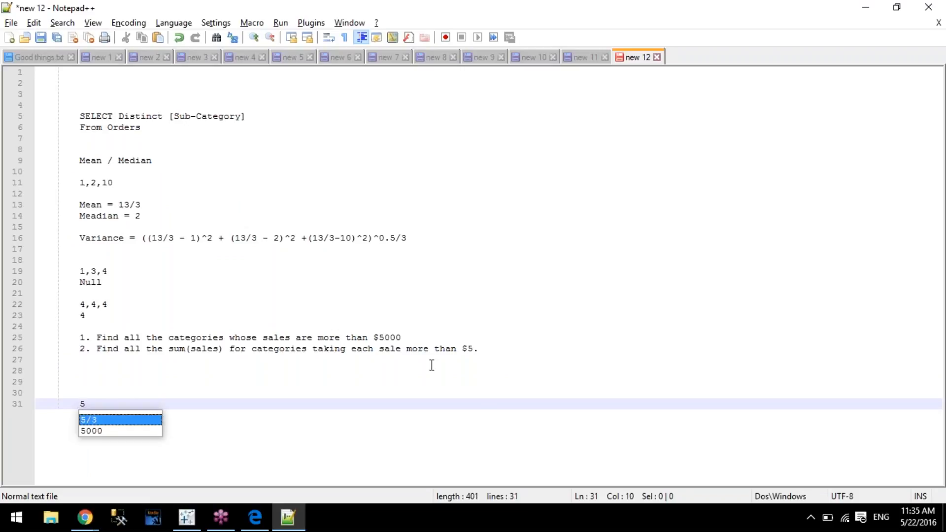
{"action": "key", "text": "BackSpace"}
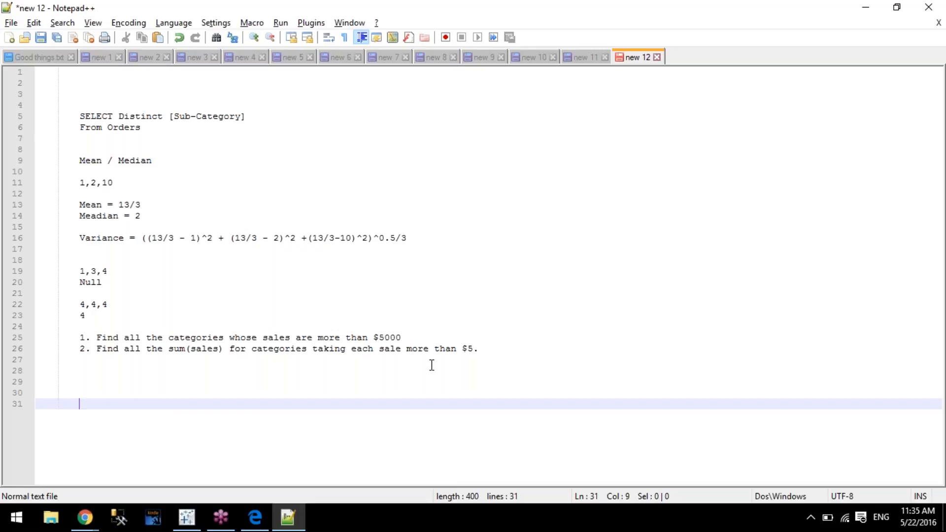
{"action": "key", "text": "alt+Tab"}
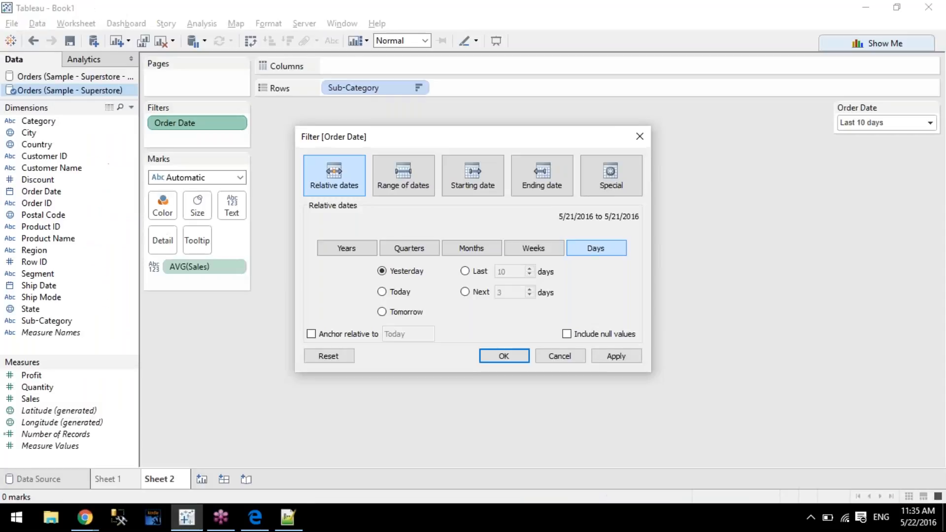
Discard the pending Order Date filter changes and open the Orders (Sample - Superstore) data source for editing.
{"action": "left_click", "coordinate": [559, 356]}
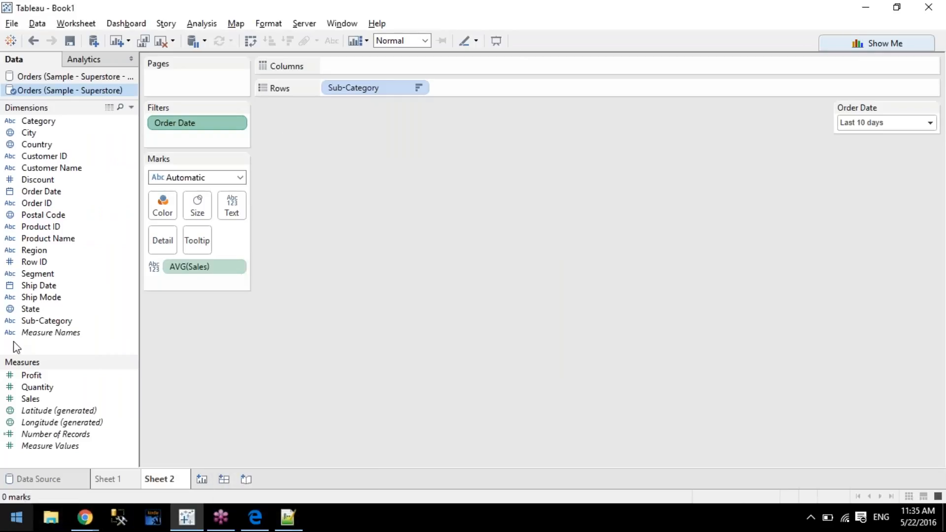
{"action": "right_click", "coordinate": [74, 93]}
{"action": "left_click", "coordinate": [104, 95]}
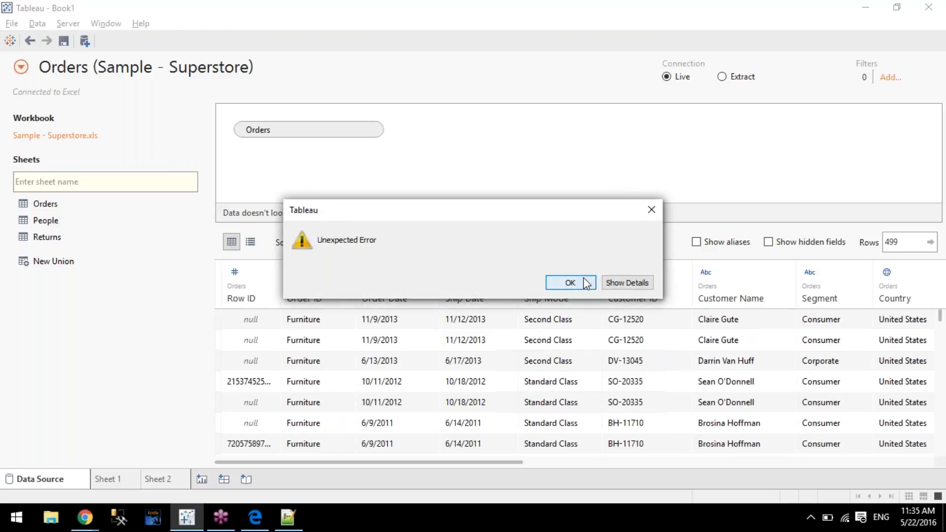
Read the details of the data source error and dismiss the error messages.
{"action": "left_click", "coordinate": [625, 282]}
{"action": "left_click_drag", "start_coordinate": [433, 288], "coordinate": [552, 288]}
{"action": "left_click", "coordinate": [651, 211]}
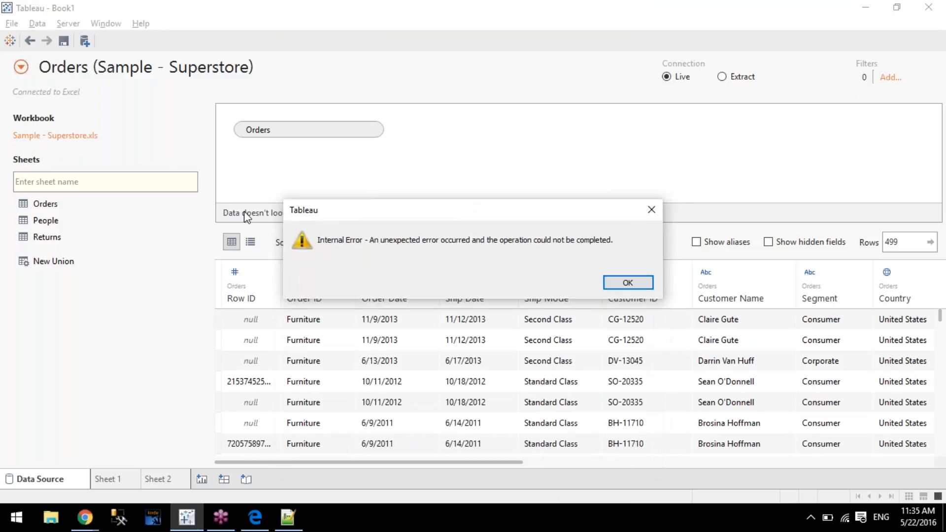
{"action": "left_click", "coordinate": [644, 282]}
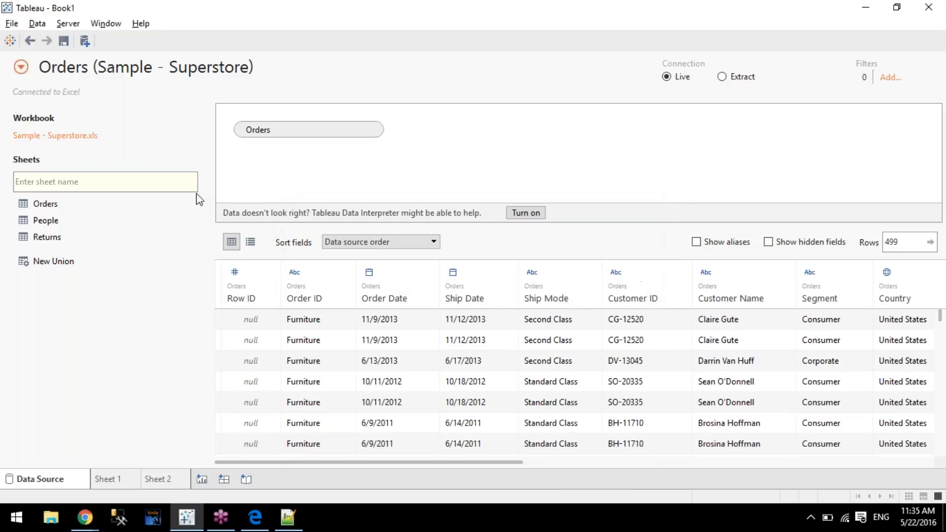
Try to open the Sample - Superstore workbook in Excel from the workbook picker, and cancel out of it.
{"action": "left_click", "coordinate": [31, 141]}
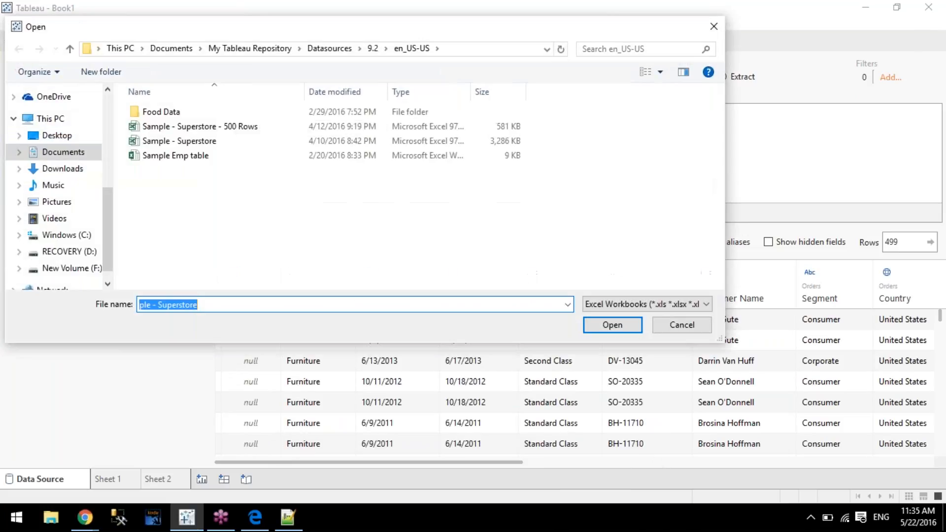
{"action": "left_click", "coordinate": [252, 128]}
{"action": "right_click", "coordinate": [251, 128]}
{"action": "right_click", "coordinate": [217, 139]}
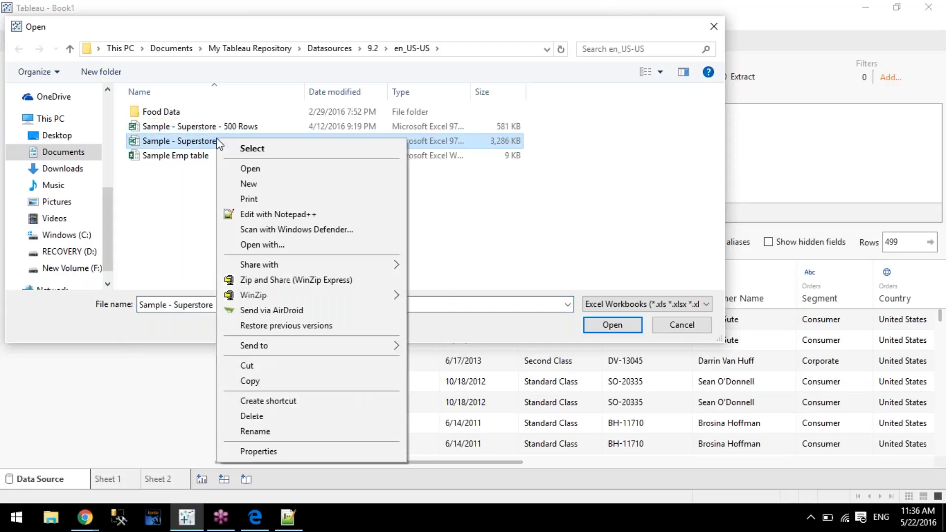
{"action": "left_click", "coordinate": [252, 167]}
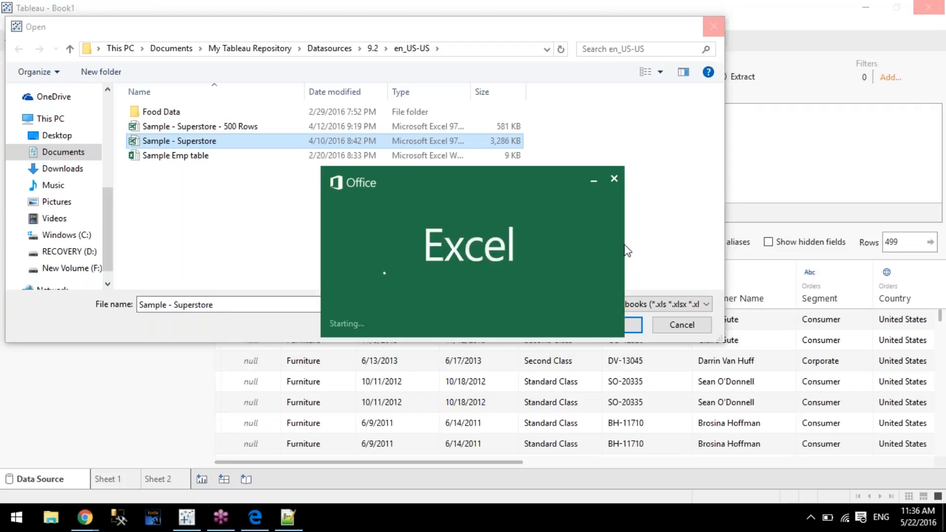
{"action": "left_click", "coordinate": [614, 180]}
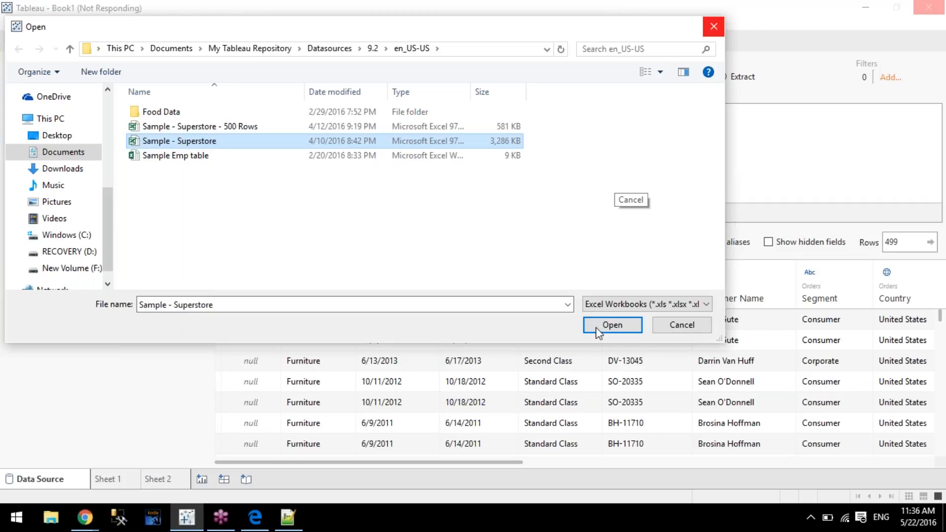
{"action": "left_click", "coordinate": [681, 324]}
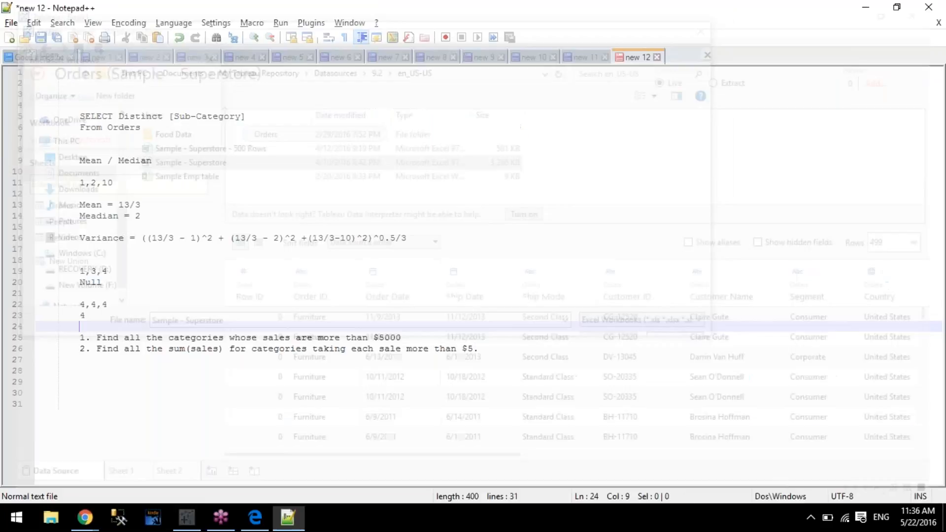
Relaunch Tableau to start a fresh session.
{"action": "left_click", "coordinate": [17, 516]}
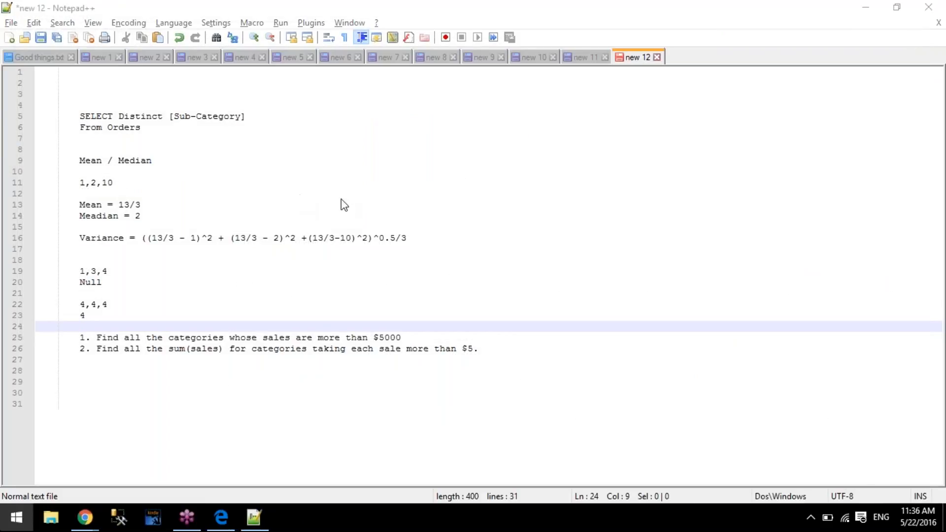
{"action": "left_click", "coordinate": [358, 179]}
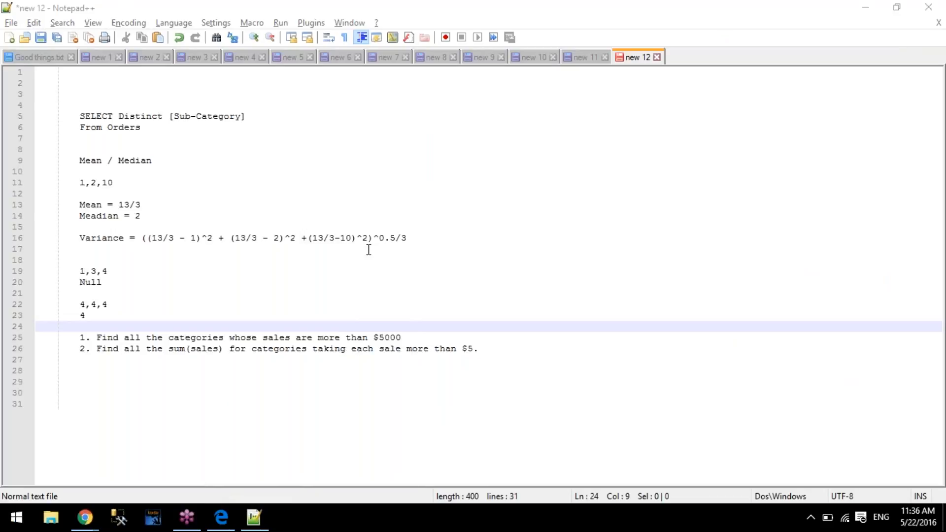
{"action": "left_click", "coordinate": [282, 427]}
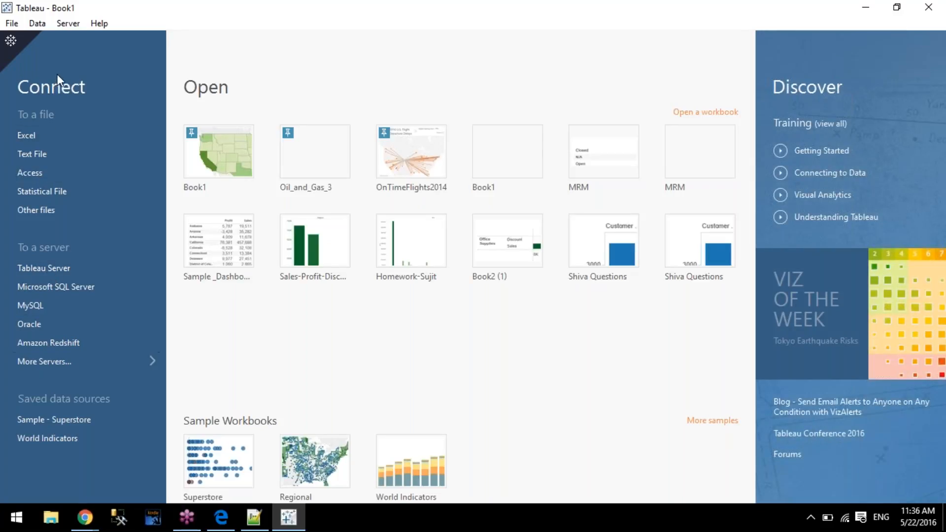
Connect to the Sample - Superstore Excel file and add its Orders sheet to the data source.
{"action": "left_click", "coordinate": [43, 133]}
{"action": "left_click", "coordinate": [201, 155]}
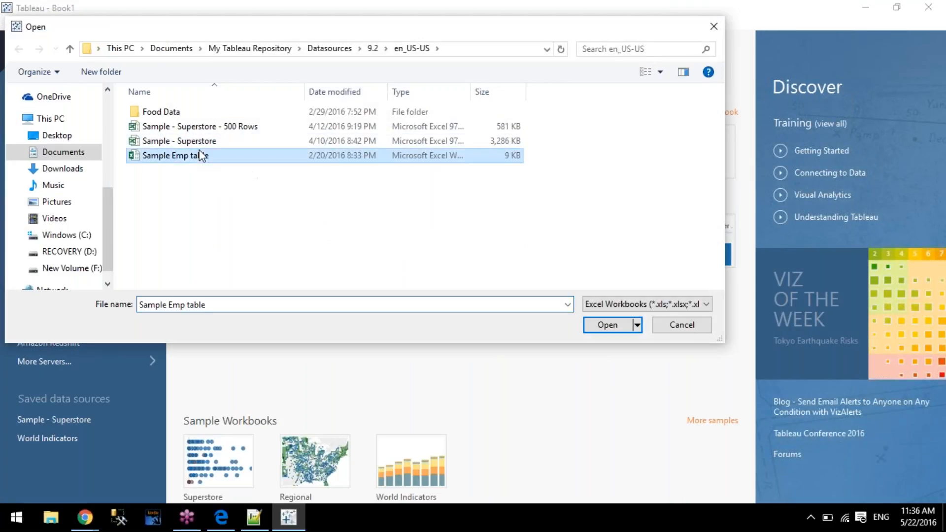
{"action": "key", "text": "Up"}
{"action": "key", "text": "Return"}
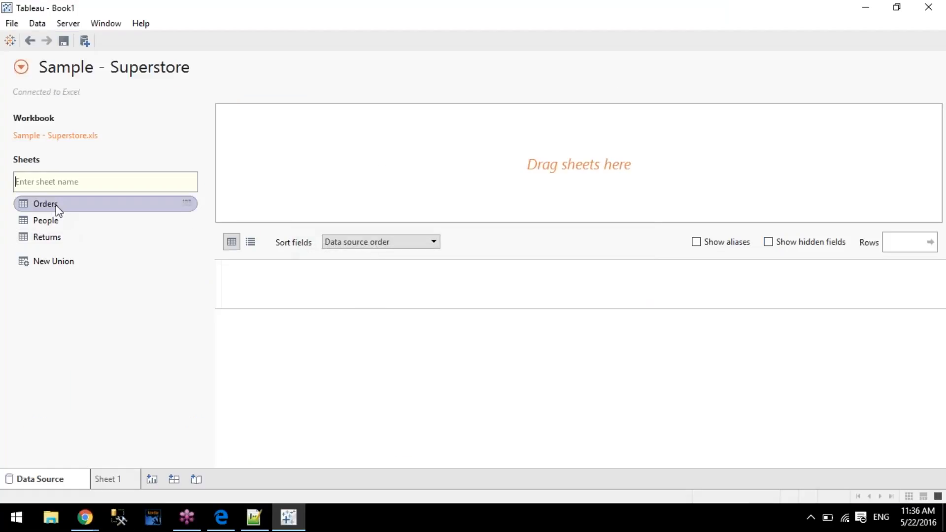
{"action": "double_click", "coordinate": [55, 205]}
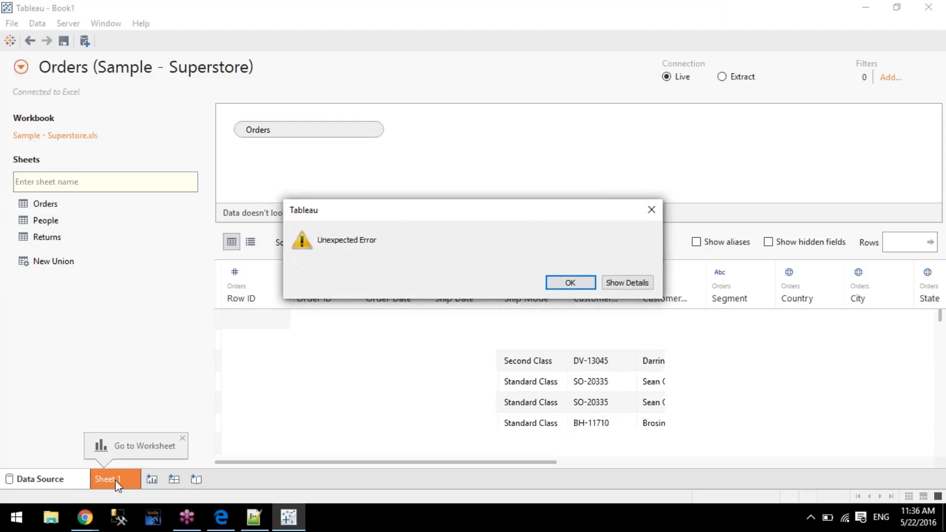
Check the error details after loading Orders, dismiss the dialog, and inspect the Row ID column in the data preview.
{"action": "left_click", "coordinate": [621, 282]}
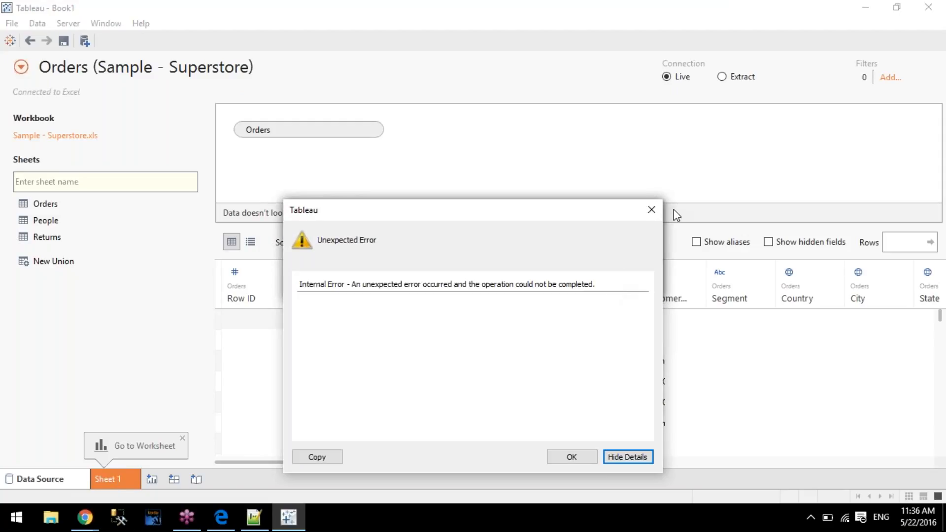
{"action": "left_click", "coordinate": [655, 209]}
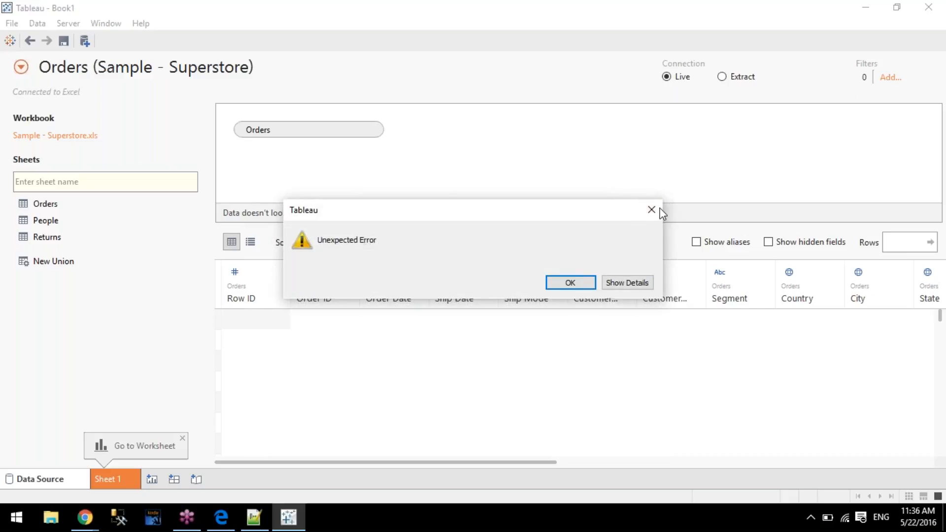
{"action": "left_click", "coordinate": [568, 281]}
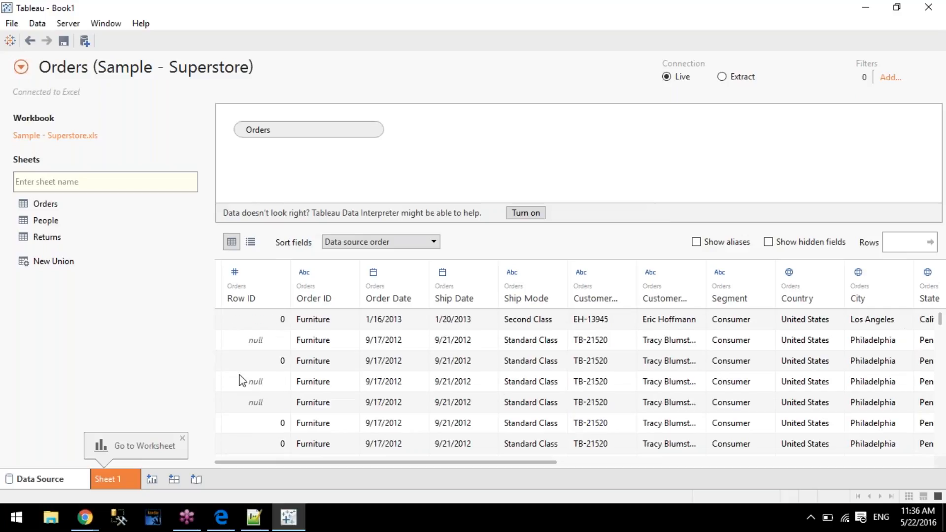
{"action": "left_click", "coordinate": [236, 273]}
{"action": "left_click", "coordinate": [237, 277]}
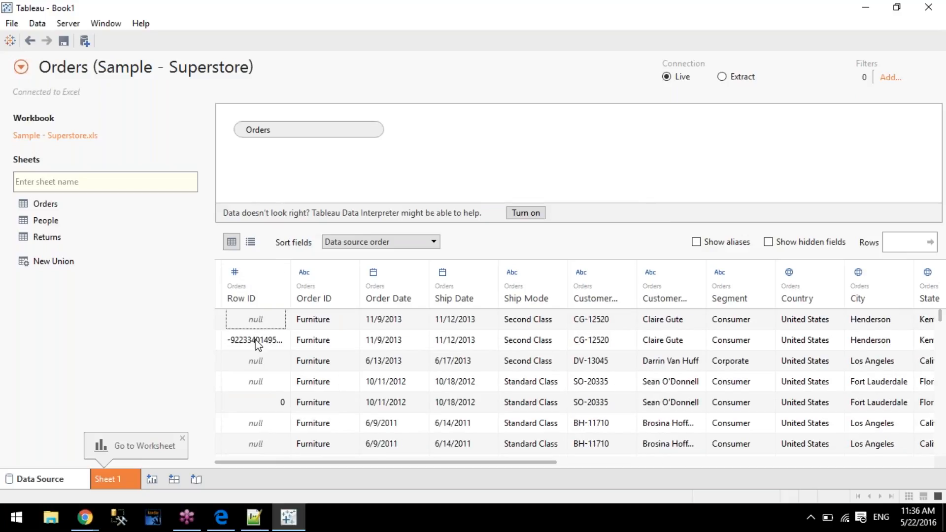
Repoint the workbook connection to the Sample - Superstore file in the en_US-US folder under Datasources 9.3.
{"action": "left_click", "coordinate": [49, 136]}
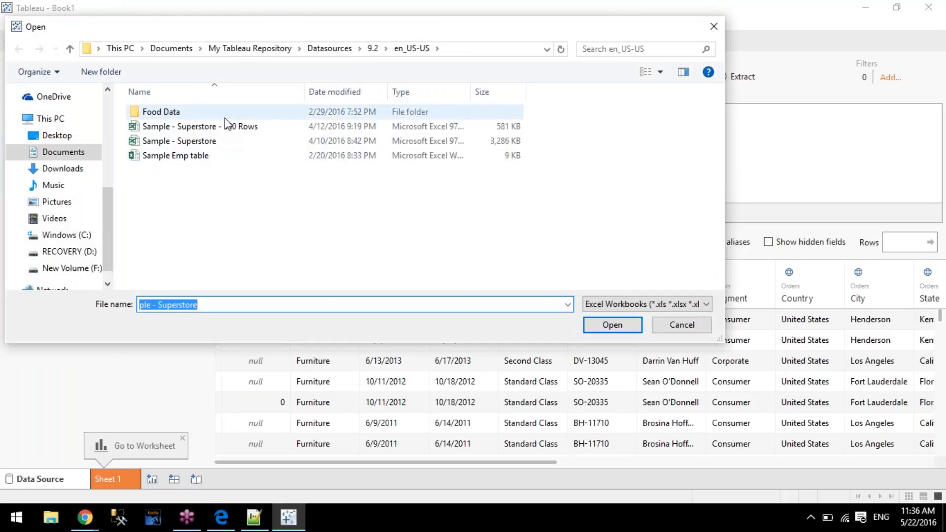
{"action": "left_click", "coordinate": [372, 48]}
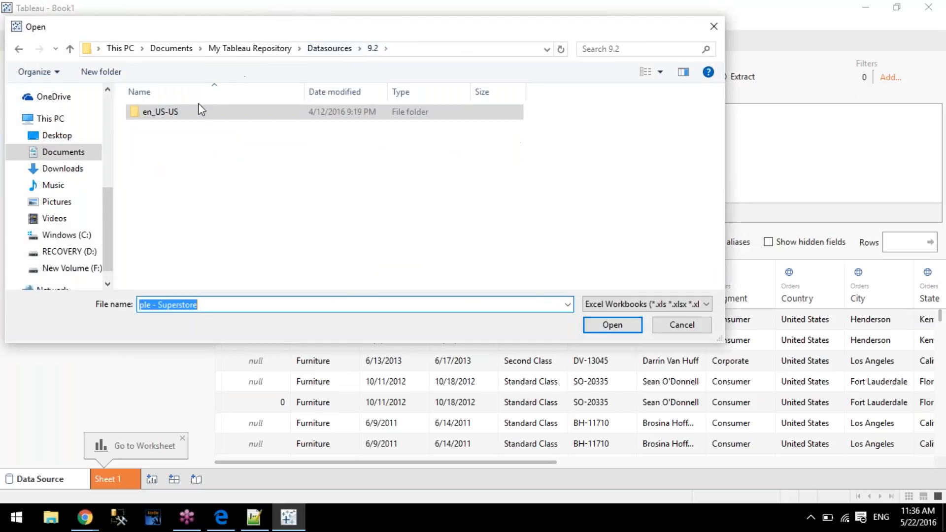
{"action": "left_click", "coordinate": [330, 49]}
{"action": "double_click", "coordinate": [214, 123]}
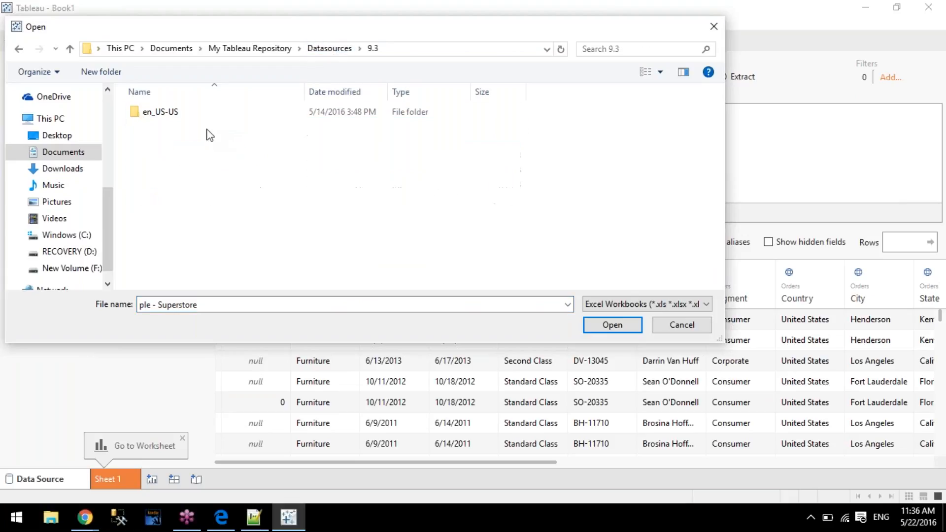
{"action": "double_click", "coordinate": [172, 112]}
{"action": "left_click", "coordinate": [207, 111]}
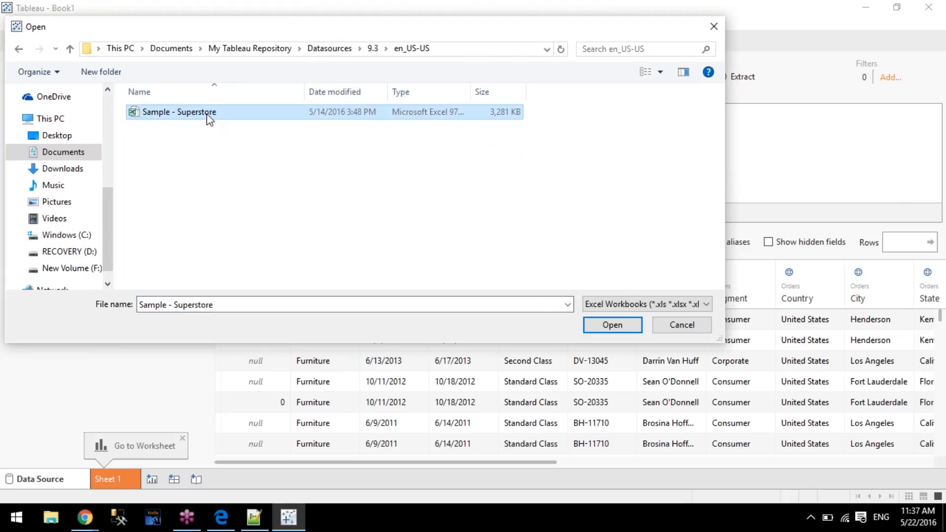
{"action": "double_click", "coordinate": [206, 113]}
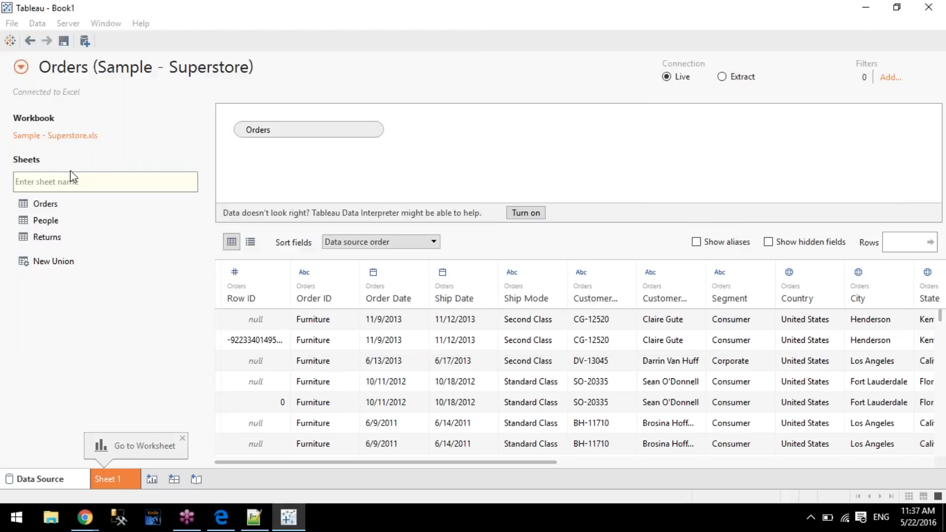
Check the details of the unexpected error and dismiss the error dialogs.
{"action": "left_click", "coordinate": [628, 285]}
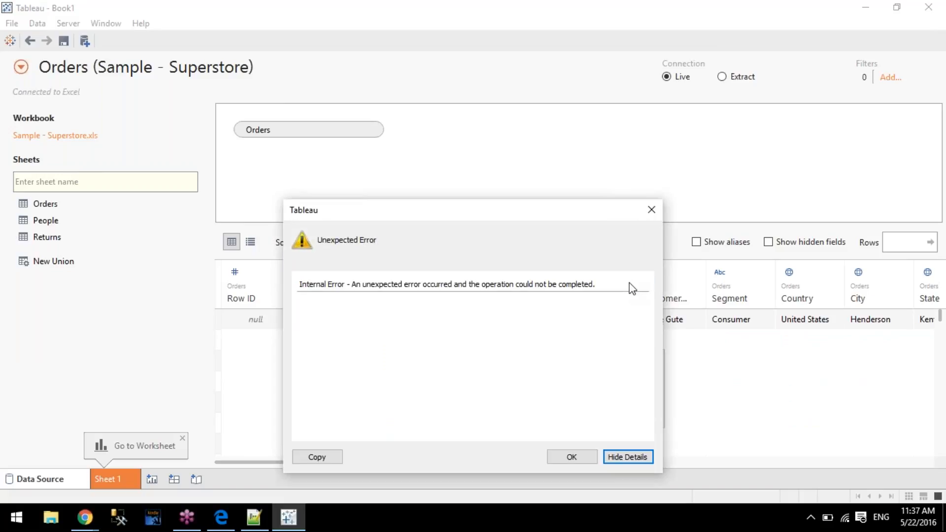
{"action": "left_click", "coordinate": [652, 209]}
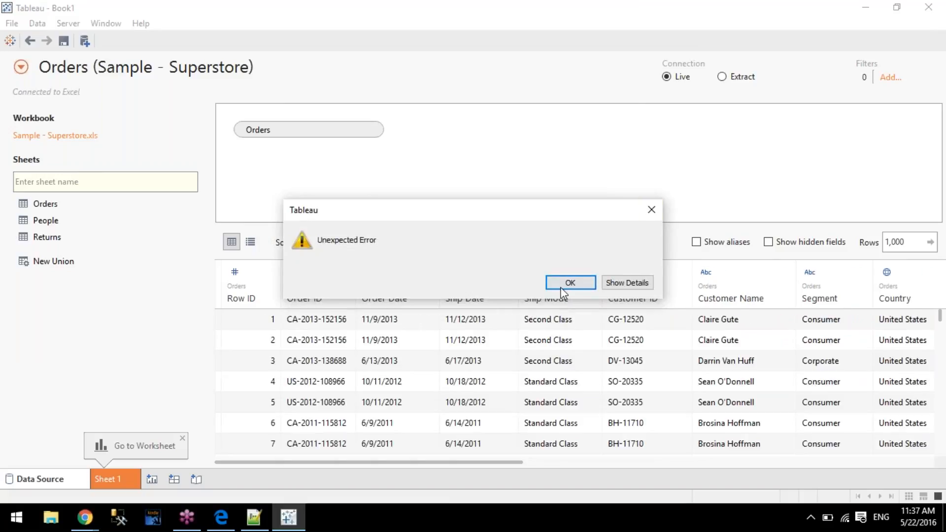
{"action": "left_click", "coordinate": [567, 283]}
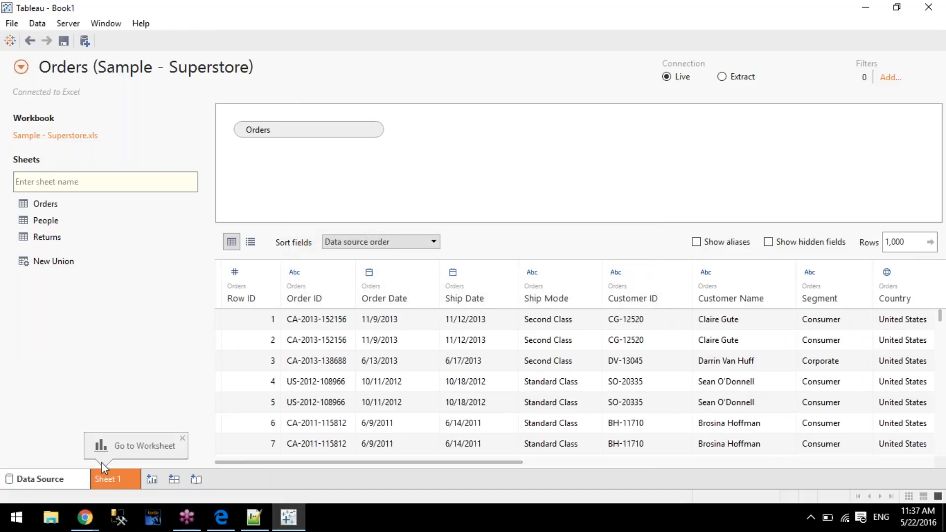
On Sheet 1, place Order Date on Rows and show it as an exact date.
{"action": "left_click", "coordinate": [108, 472]}
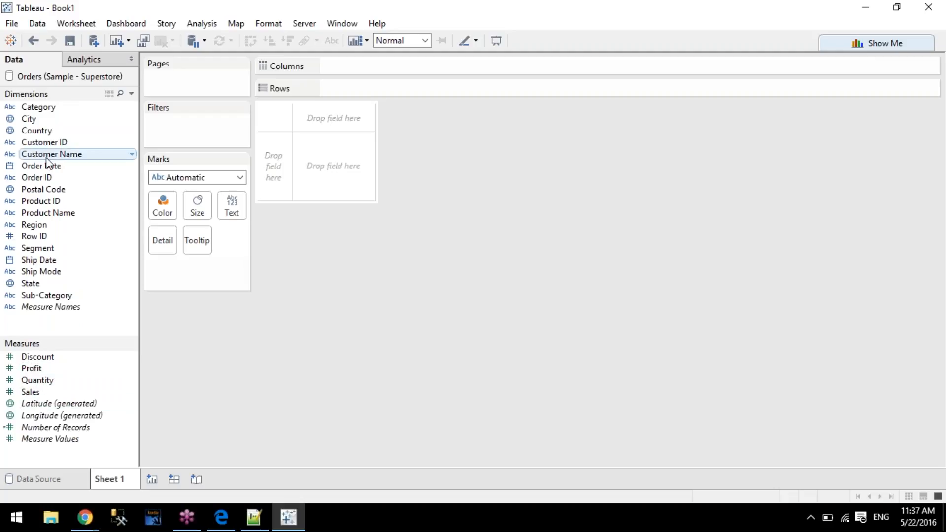
{"action": "left_click_drag", "start_coordinate": [43, 164], "coordinate": [282, 151]}
{"action": "left_click", "coordinate": [420, 88]}
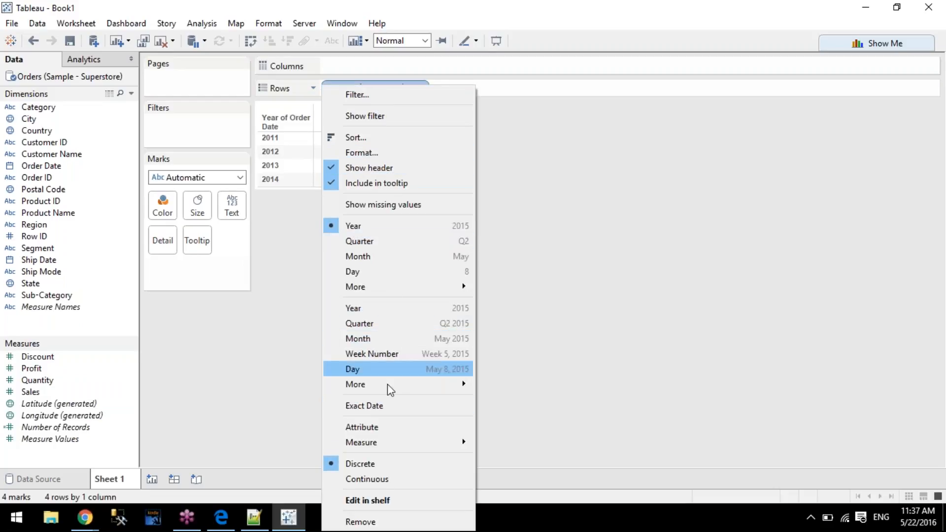
{"action": "left_click", "coordinate": [401, 406]}
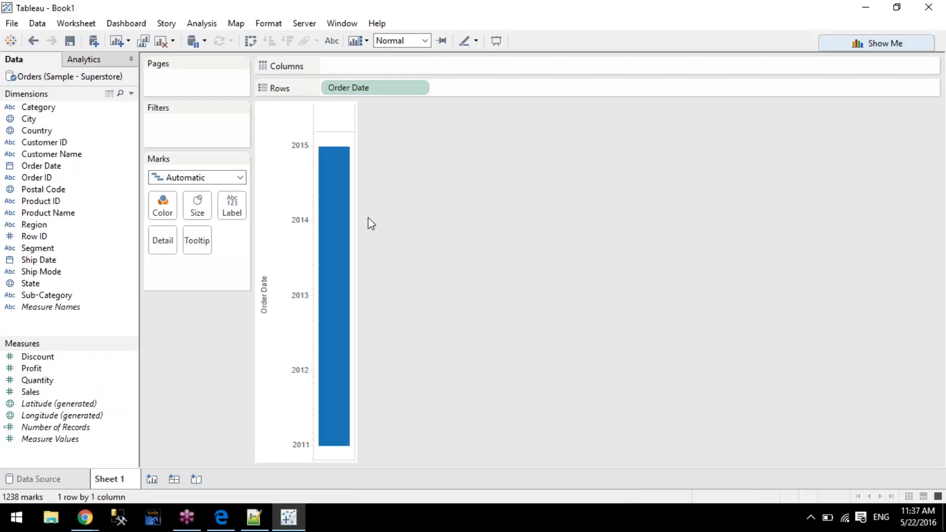
Change Order Date on Rows to discrete Week Number and look through to the latest weeks.
{"action": "left_click", "coordinate": [418, 89]}
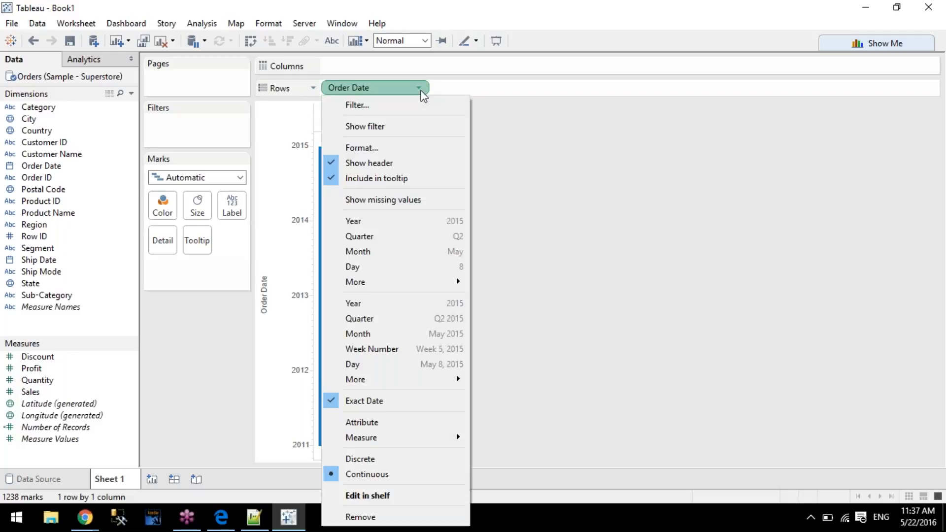
{"action": "left_click", "coordinate": [409, 349]}
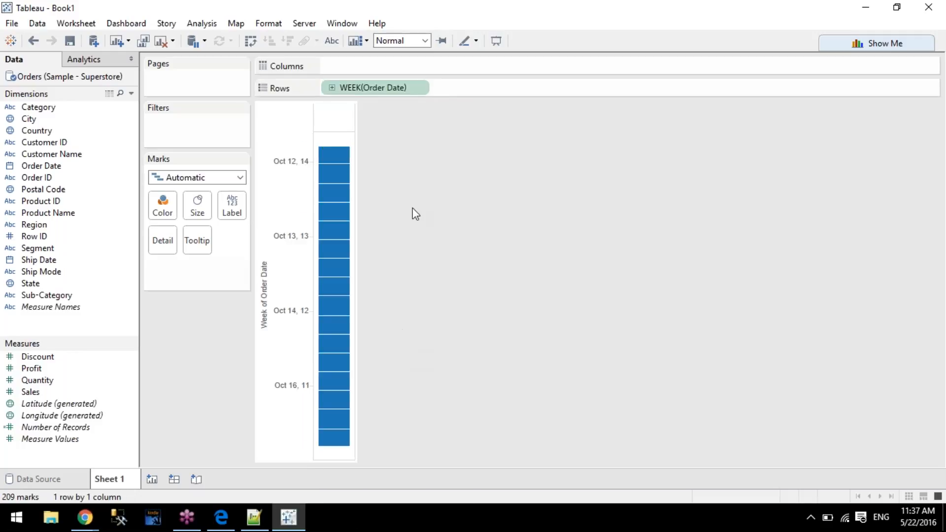
{"action": "left_click", "coordinate": [417, 89]}
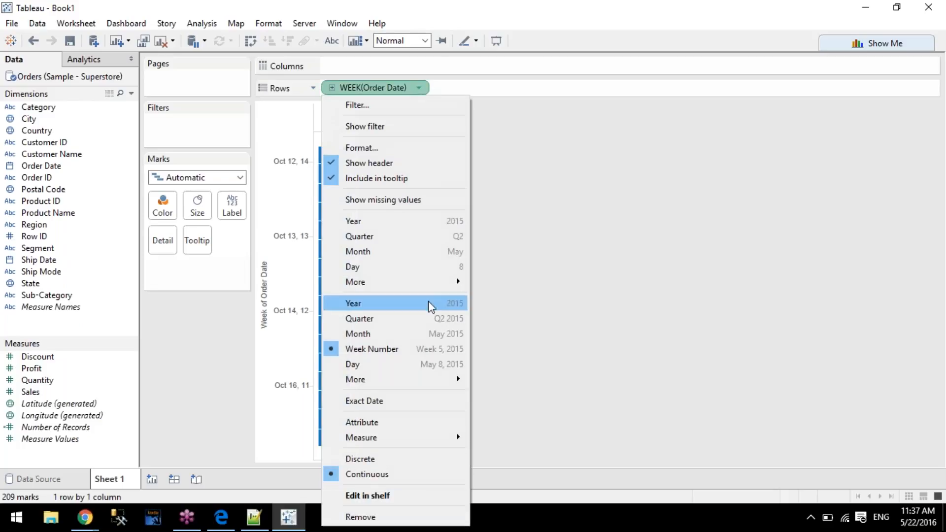
{"action": "left_click", "coordinate": [380, 459]}
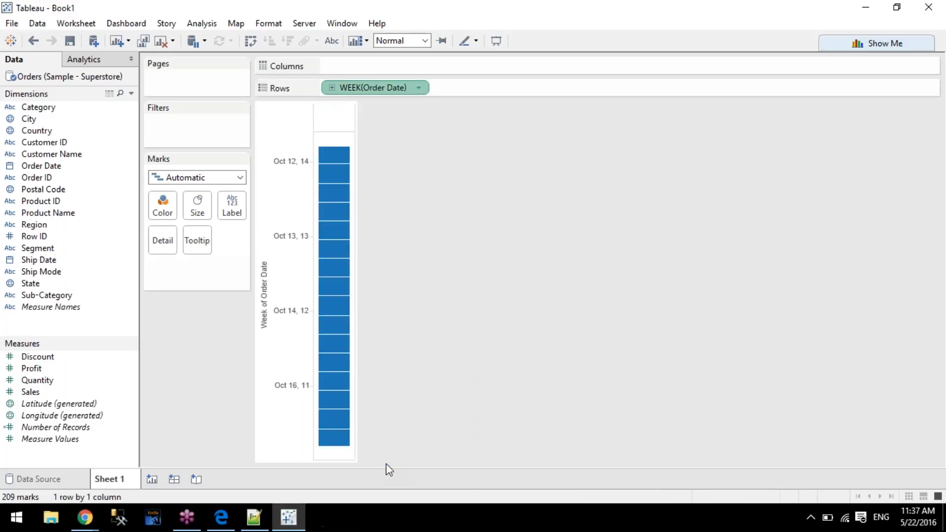
{"action": "left_click_drag", "start_coordinate": [394, 148], "coordinate": [383, 481]}
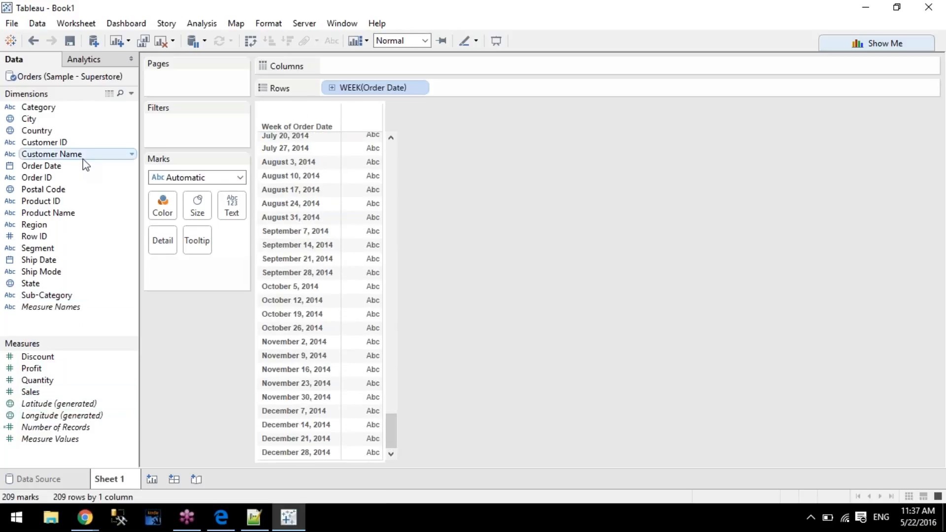
Start a new calculated field based on Order Date and place the cursor after the field reference.
{"action": "left_click", "coordinate": [54, 168]}
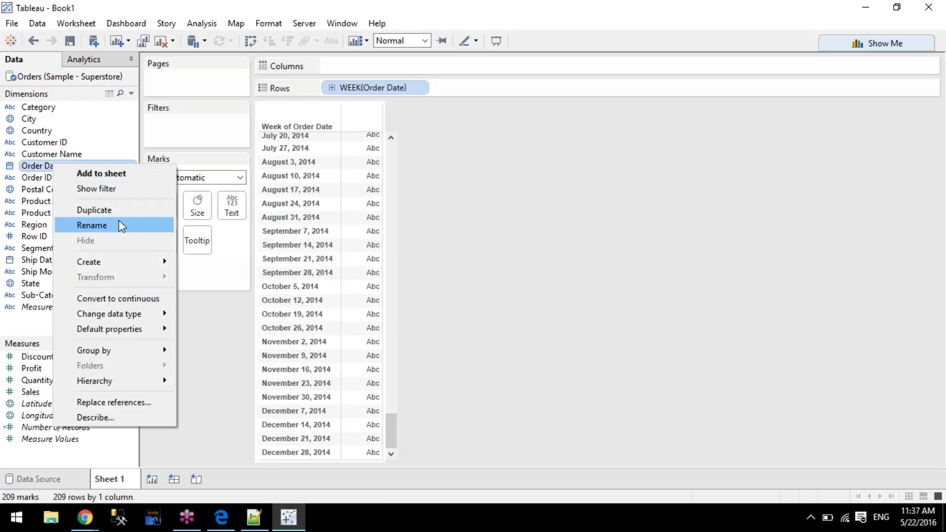
{"action": "mouse_move", "coordinate": [133, 260]}
{"action": "left_click", "coordinate": [190, 268]}
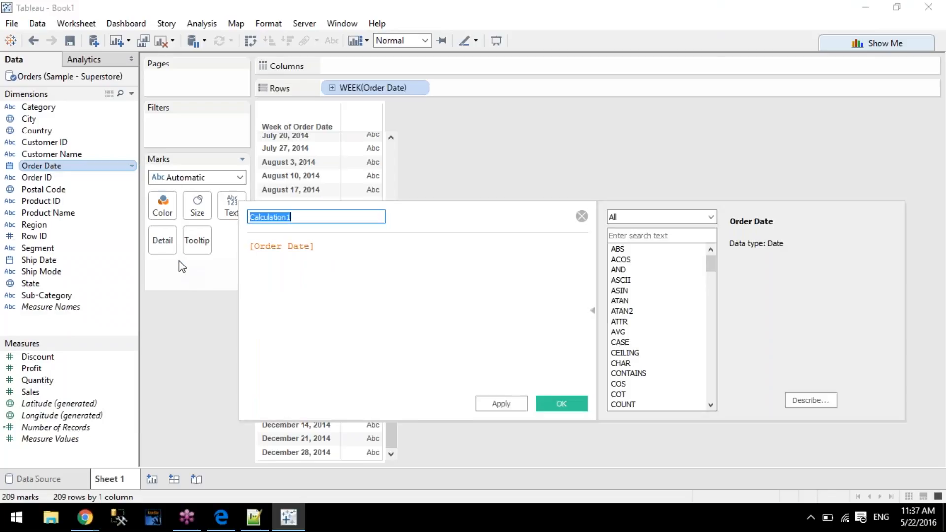
{"action": "left_click_drag", "start_coordinate": [253, 247], "coordinate": [338, 257]}
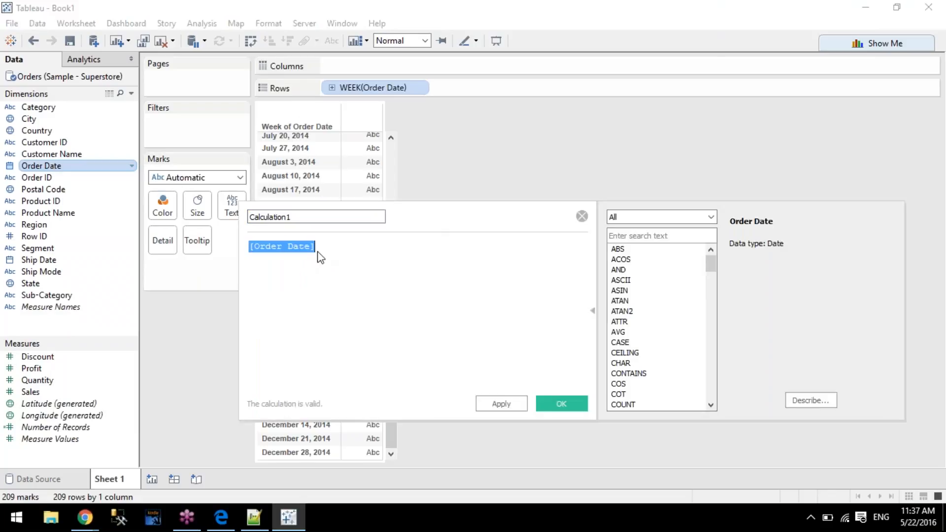
{"action": "left_click", "coordinate": [344, 251]}
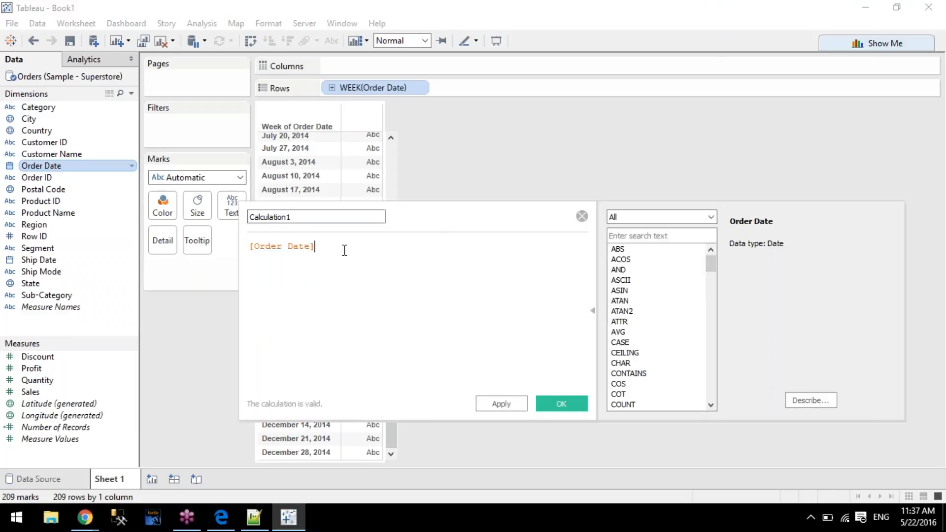
Check the current date in the system calendar and browse its year overview.
{"action": "left_click", "coordinate": [917, 517]}
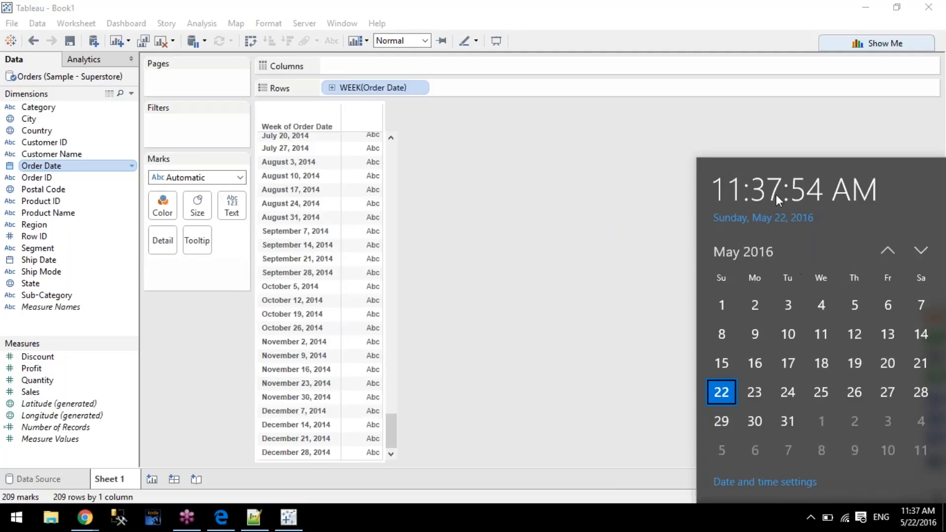
{"action": "left_click", "coordinate": [764, 256]}
{"action": "left_click", "coordinate": [747, 254]}
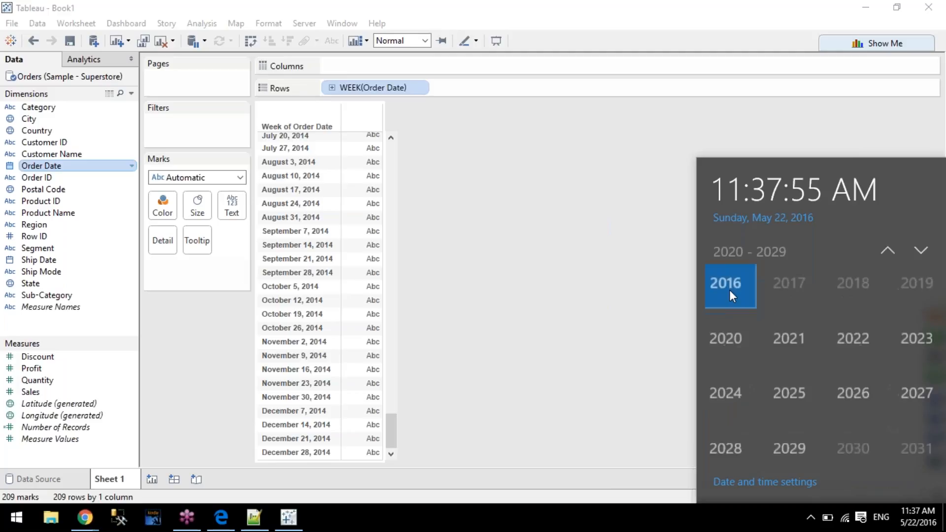
{"action": "left_click", "coordinate": [894, 249]}
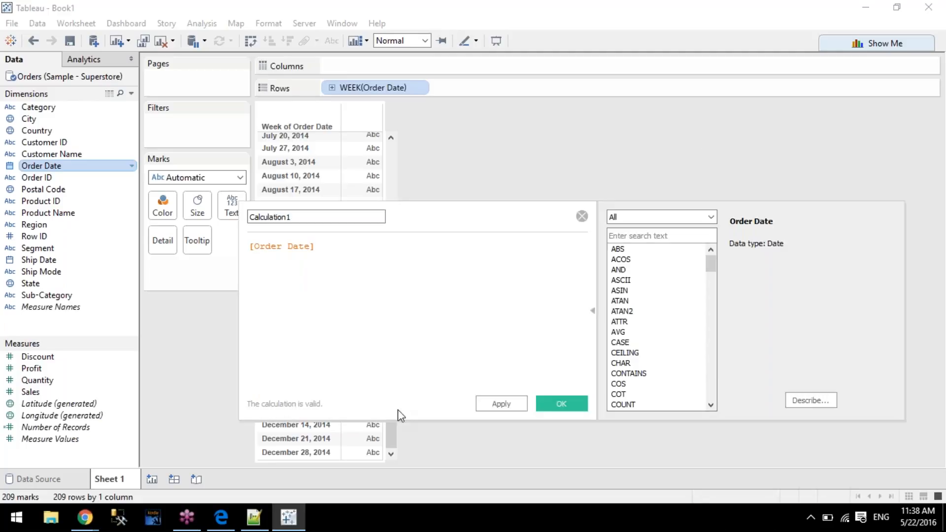
Replace the formula with the date function DATEADD('year',4,[Order Date]).
{"action": "left_click", "coordinate": [690, 216]}
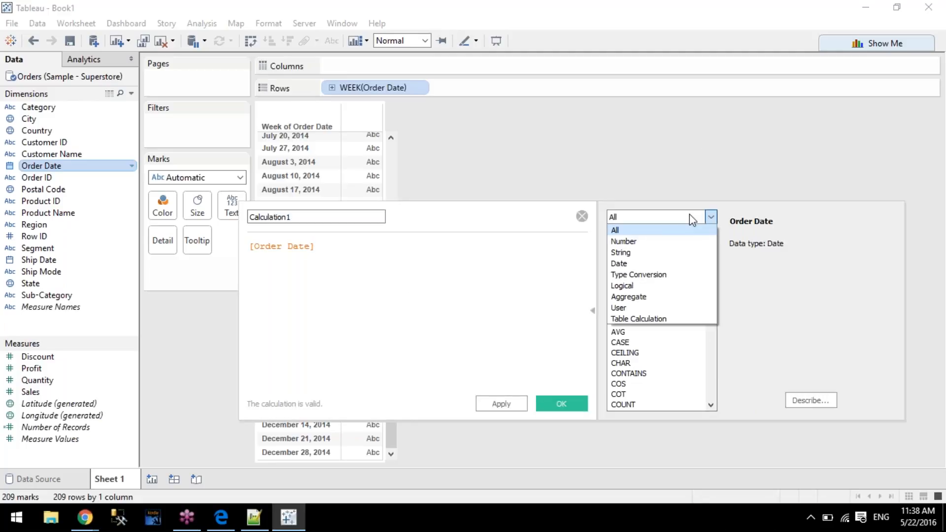
{"action": "left_click", "coordinate": [640, 264]}
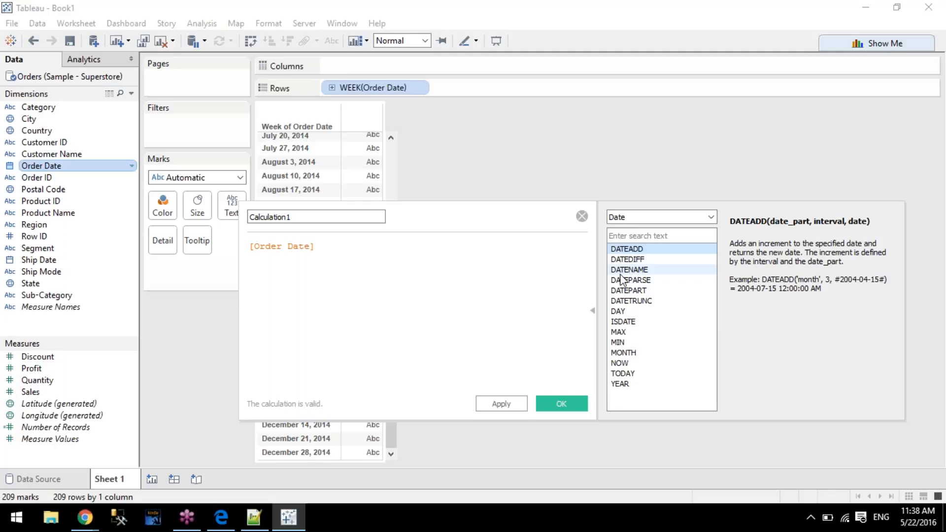
{"action": "left_click", "coordinate": [651, 249]}
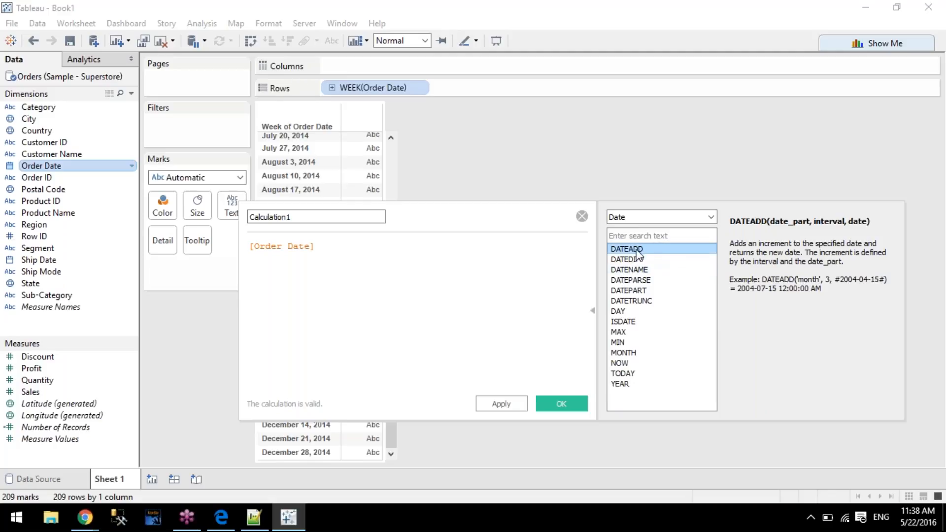
{"action": "double_click", "coordinate": [638, 250]}
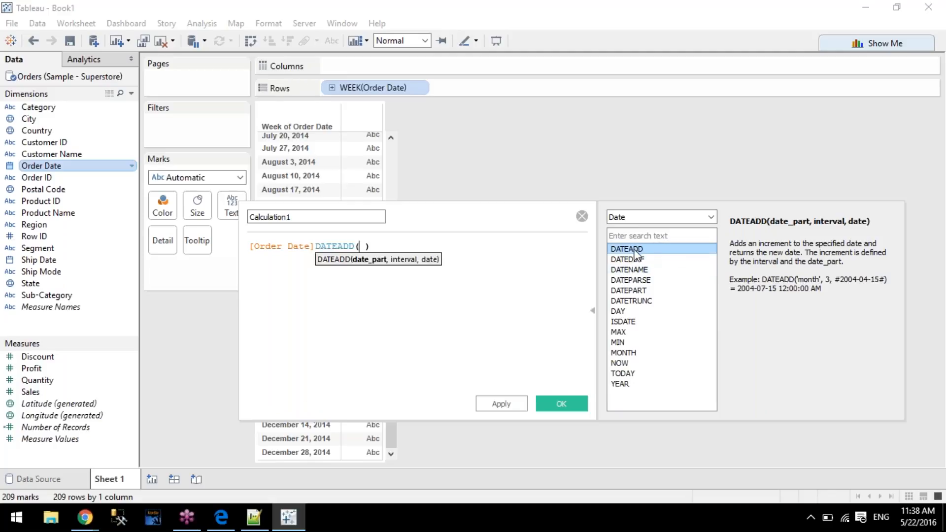
{"action": "double_click", "coordinate": [308, 245]}
{"action": "key", "text": "BackSpace"}
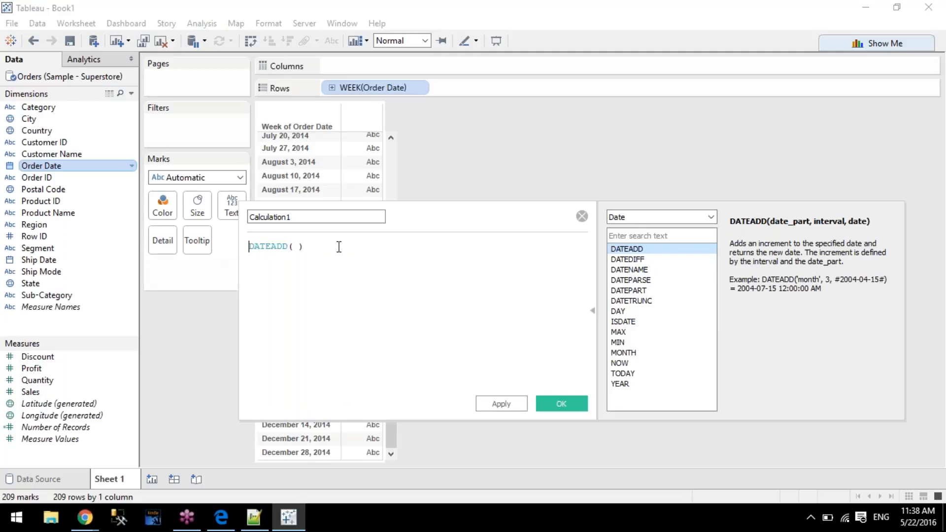
{"action": "left_click", "coordinate": [303, 245]}
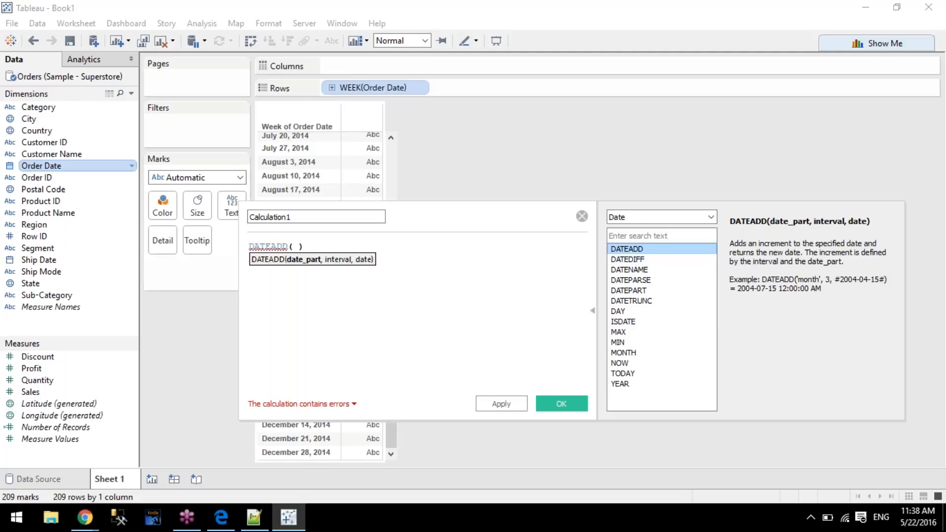
{"action": "type", "text": "'year"}
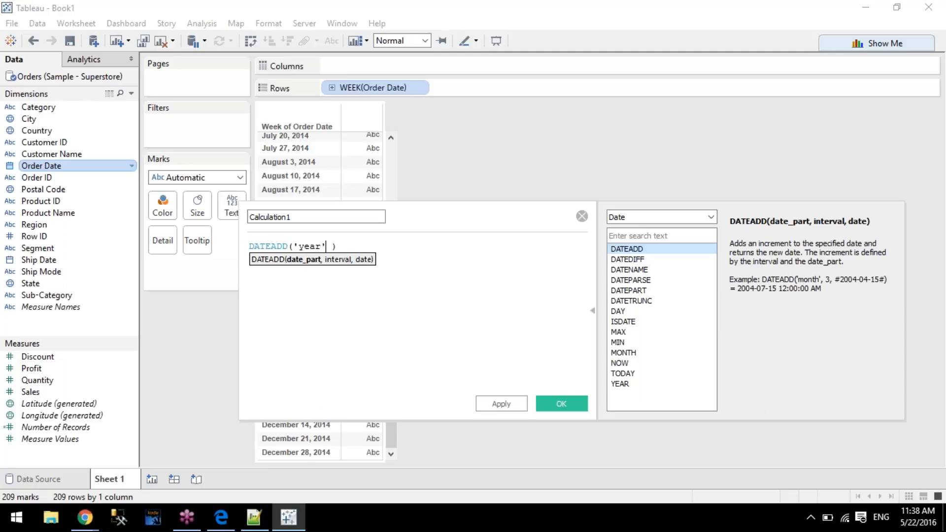
{"action": "type", "text": "',4,[Order Date]"}
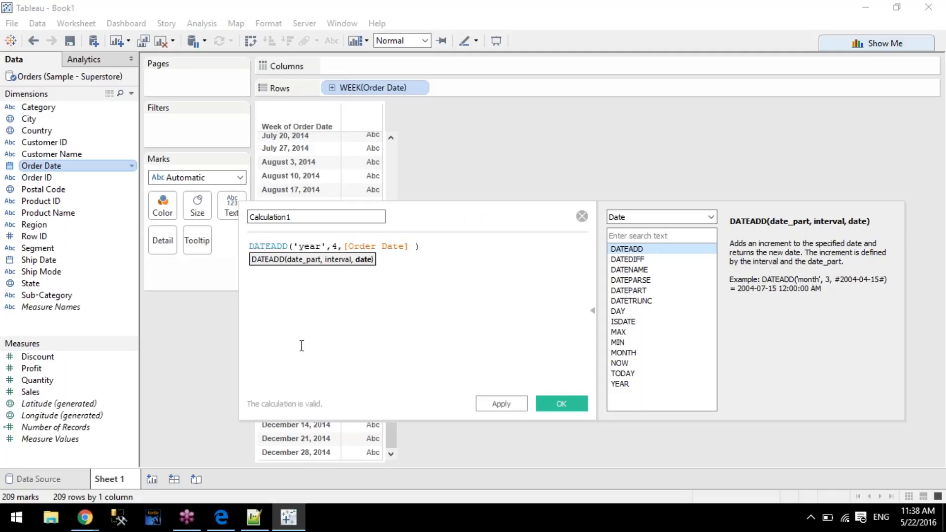
Name the calculated field New Order Date and save it.
{"action": "left_click", "coordinate": [306, 215]}
{"action": "double_click", "coordinate": [306, 217]}
{"action": "type", "text": "New Order Date"}
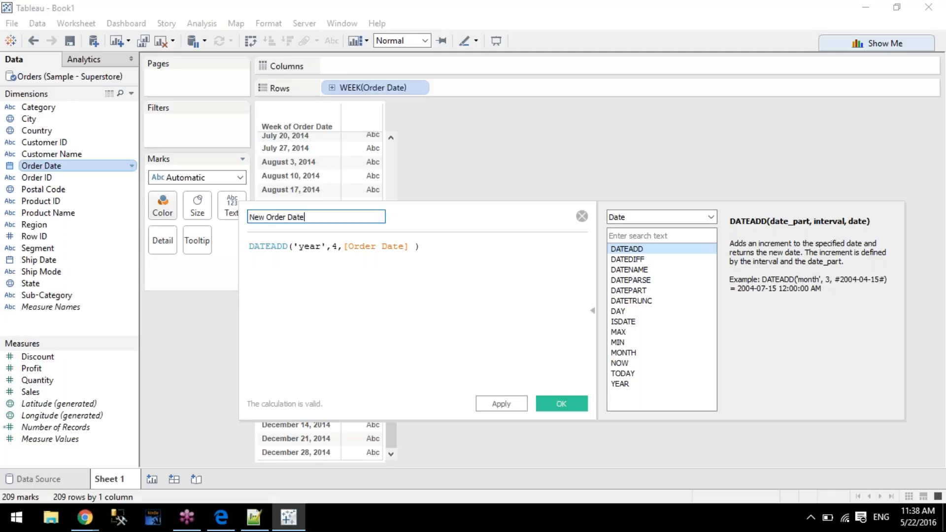
{"action": "left_click", "coordinate": [560, 403]}
Remove the weekly Order Date from Rows and place New Order Date there instead.
{"action": "left_click", "coordinate": [51, 169]}
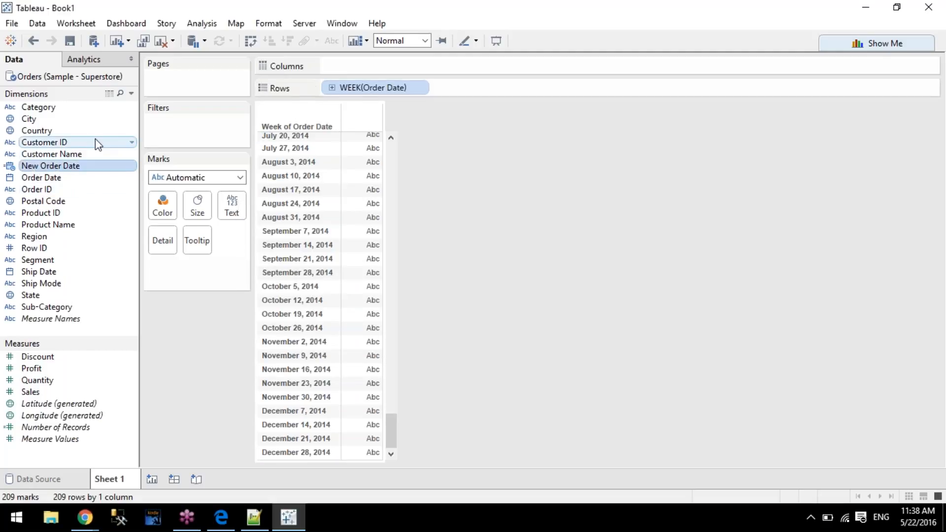
{"action": "left_click", "coordinate": [415, 86]}
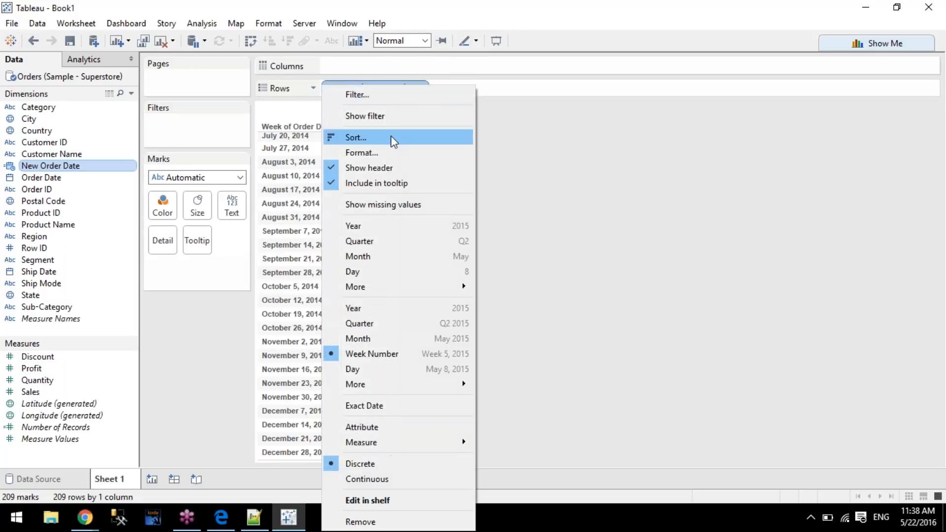
{"action": "left_click", "coordinate": [385, 522]}
{"action": "left_click_drag", "start_coordinate": [49, 166], "coordinate": [368, 83]}
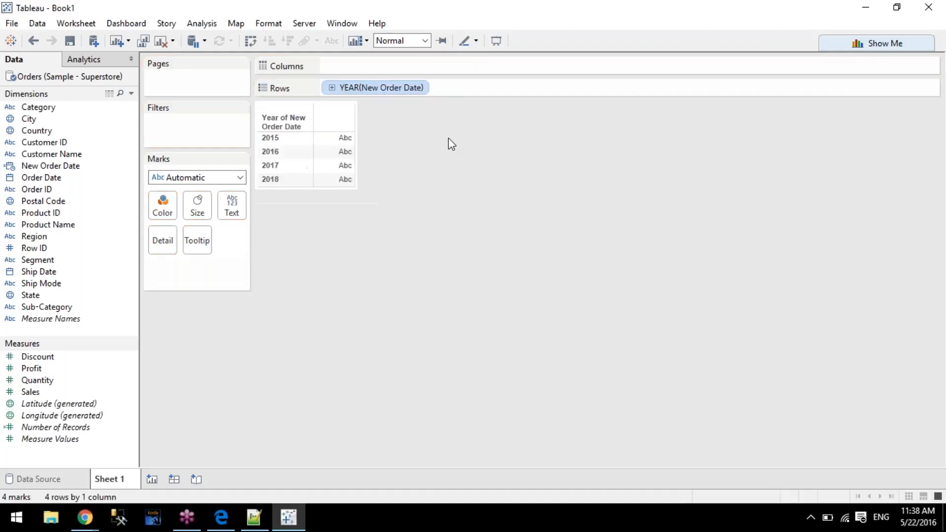
Change New Order Date on Rows to the full-date Day level and make it discrete.
{"action": "left_click", "coordinate": [422, 88]}
{"action": "mouse_move", "coordinate": [408, 289]}
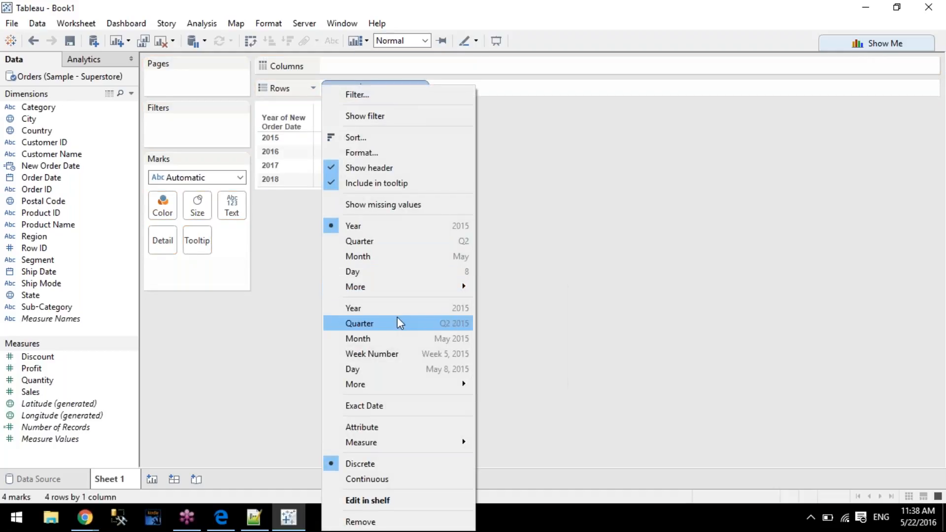
{"action": "left_click", "coordinate": [390, 370]}
{"action": "left_click", "coordinate": [419, 89]}
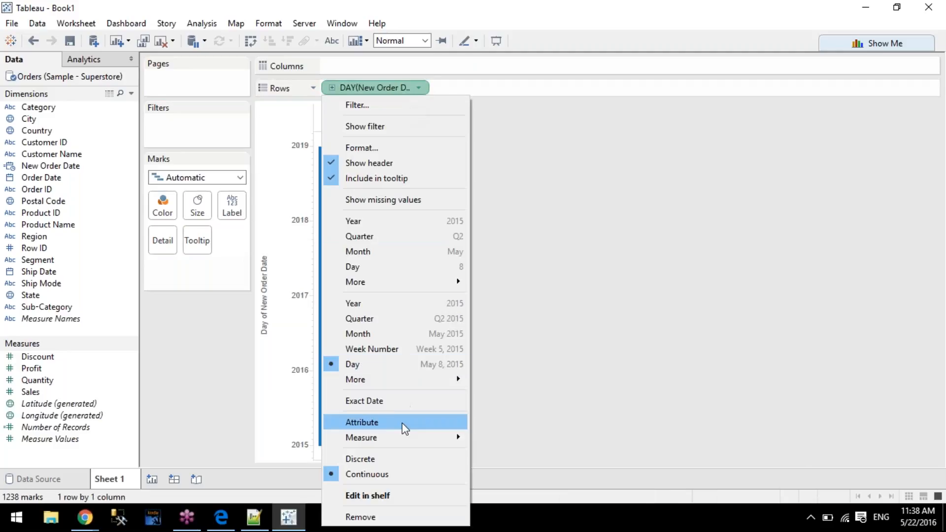
{"action": "left_click", "coordinate": [386, 463]}
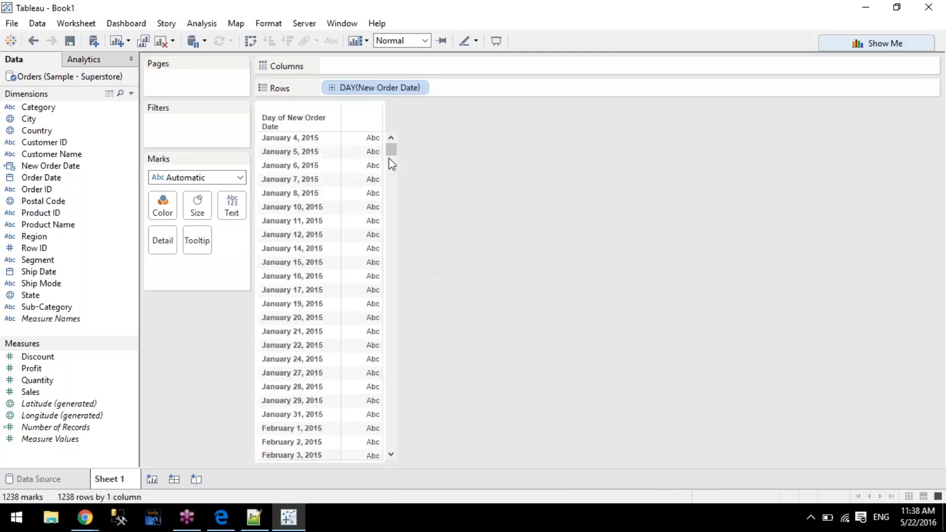
Add Sales as the text mark so each New Order Date day has its sales value.
{"action": "left_click_drag", "start_coordinate": [391, 153], "coordinate": [393, 239]}
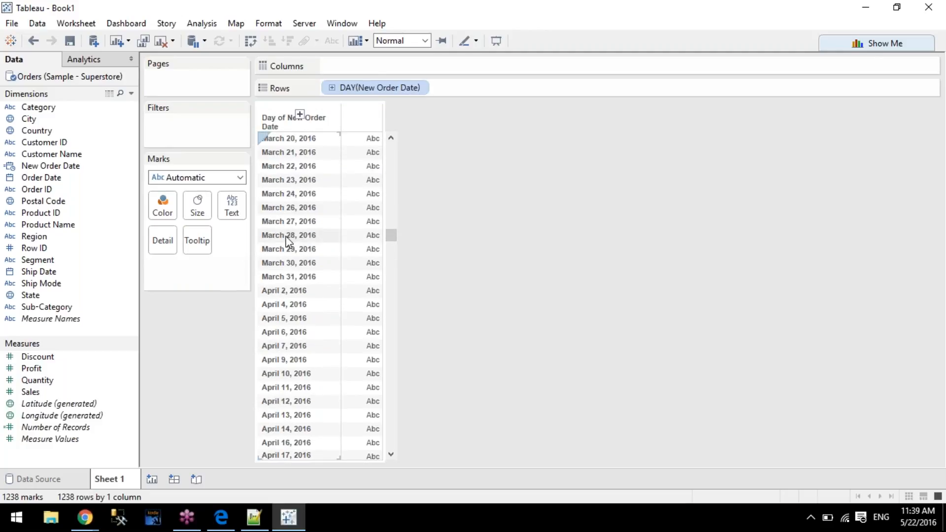
{"action": "left_click", "coordinate": [293, 167]}
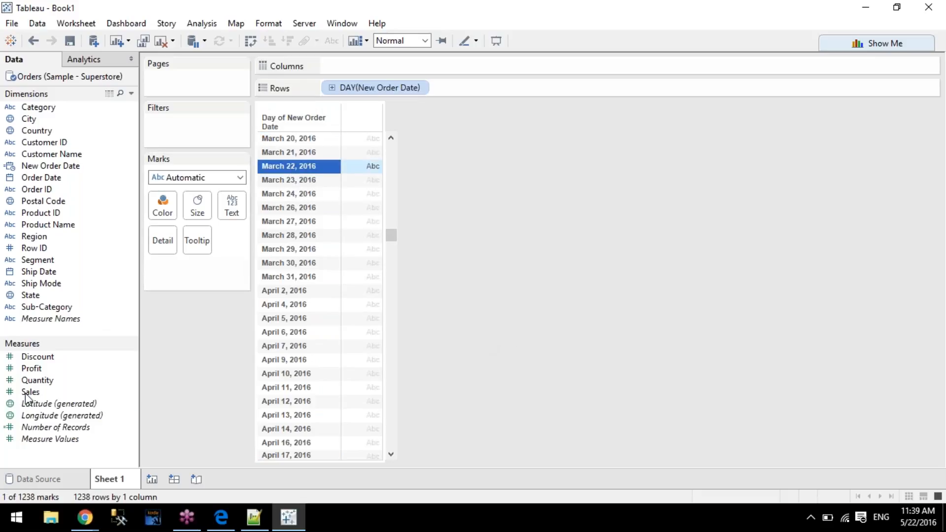
{"action": "left_click_drag", "start_coordinate": [32, 392], "coordinate": [229, 204]}
{"action": "left_click", "coordinate": [296, 168]}
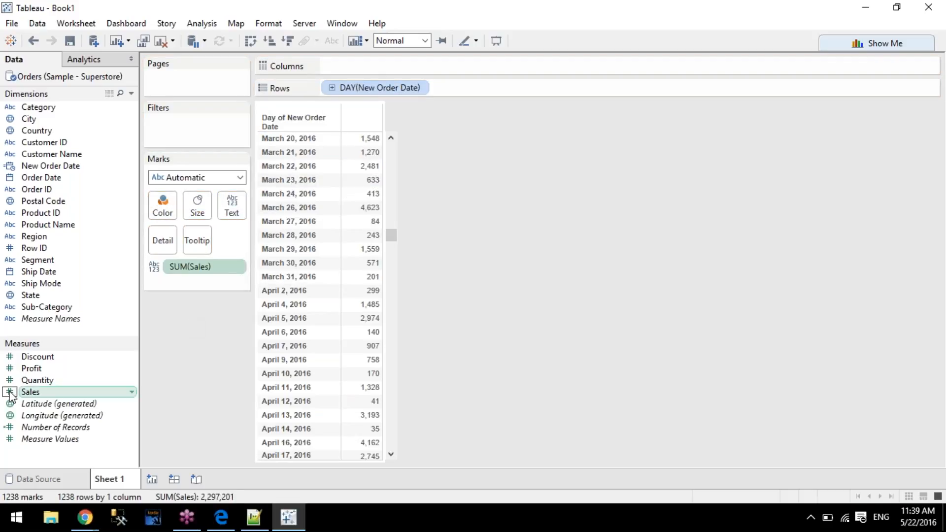
Filter New Order Date by the relative day Tomorrow, and remove that filter from the sheet again.
{"action": "left_click_drag", "start_coordinate": [55, 166], "coordinate": [196, 133]}
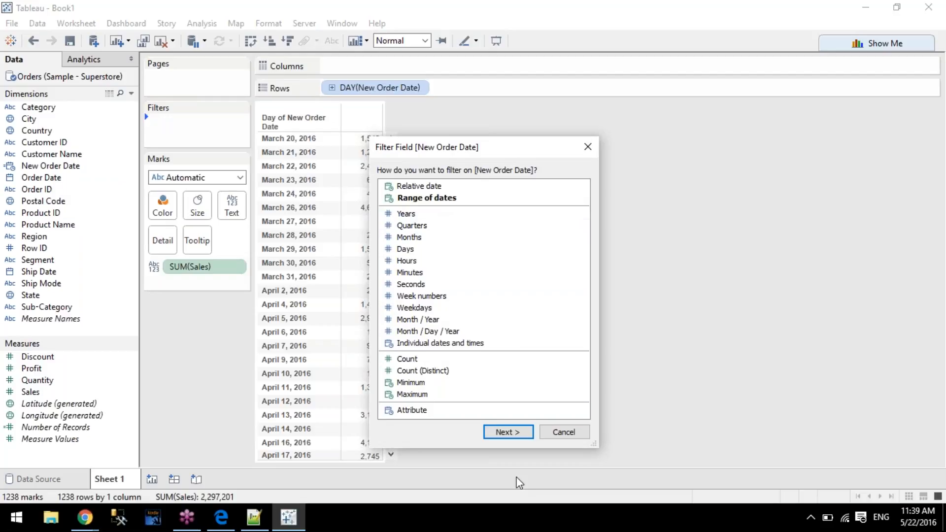
{"action": "left_click", "coordinate": [501, 433]}
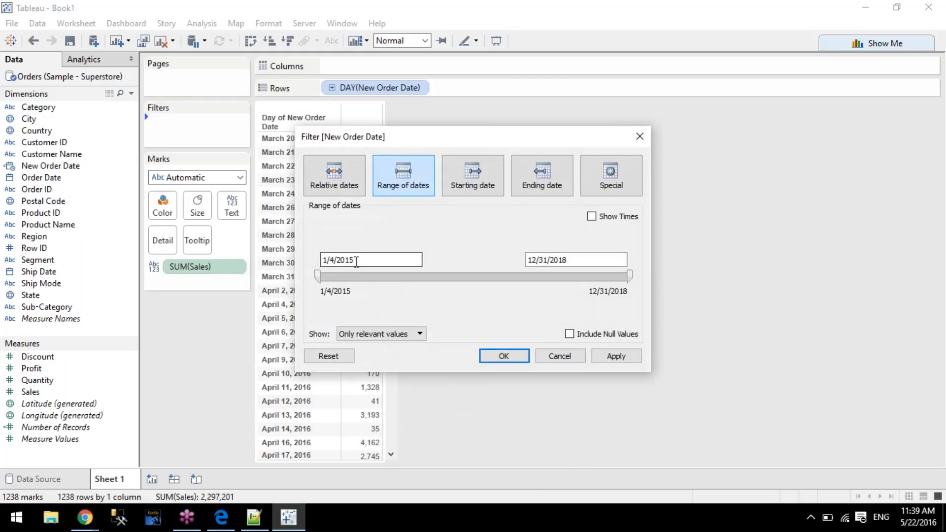
{"action": "left_click", "coordinate": [334, 175]}
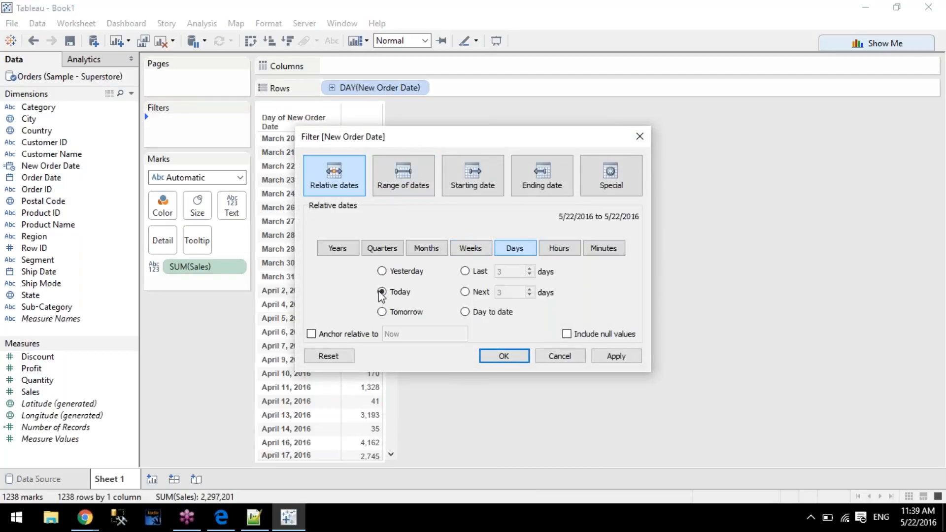
{"action": "left_click", "coordinate": [627, 356]}
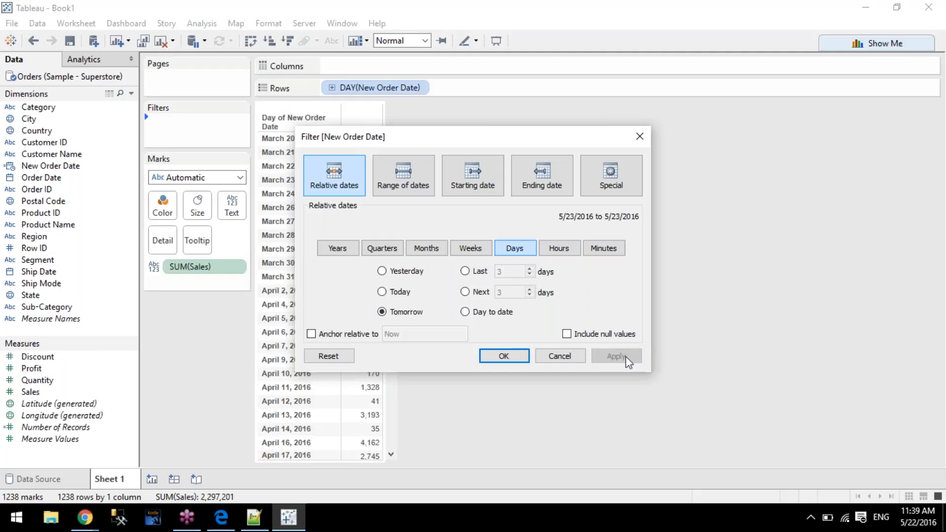
{"action": "left_click_drag", "start_coordinate": [403, 135], "coordinate": [513, 96]}
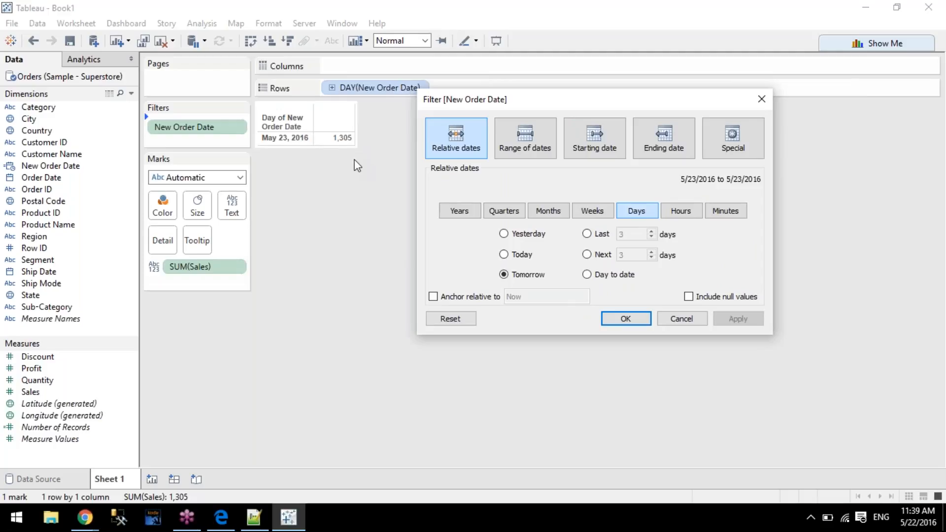
{"action": "left_click", "coordinate": [626, 316]}
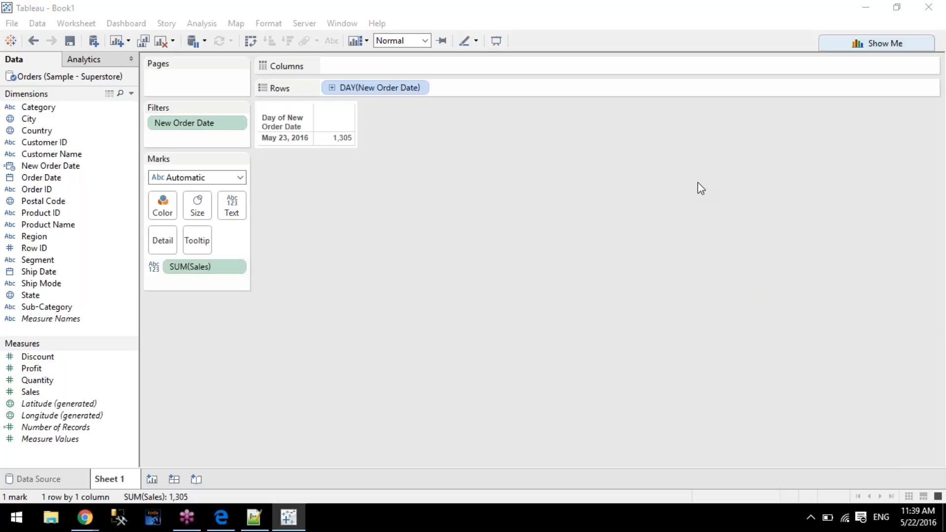
{"action": "left_click_drag", "start_coordinate": [185, 124], "coordinate": [516, 185]}
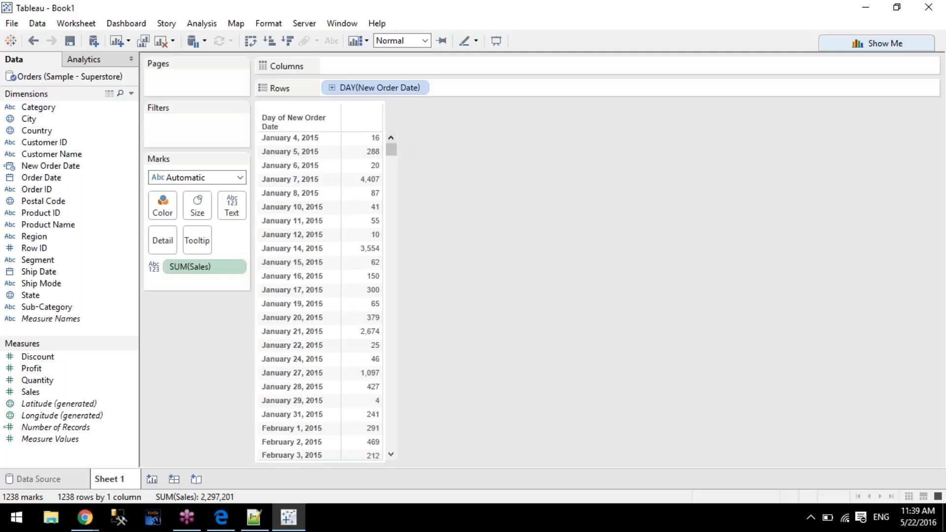
Sort the New Order Date days by sales in descending and ascending order, and clear the sort.
{"action": "left_click", "coordinate": [287, 41]}
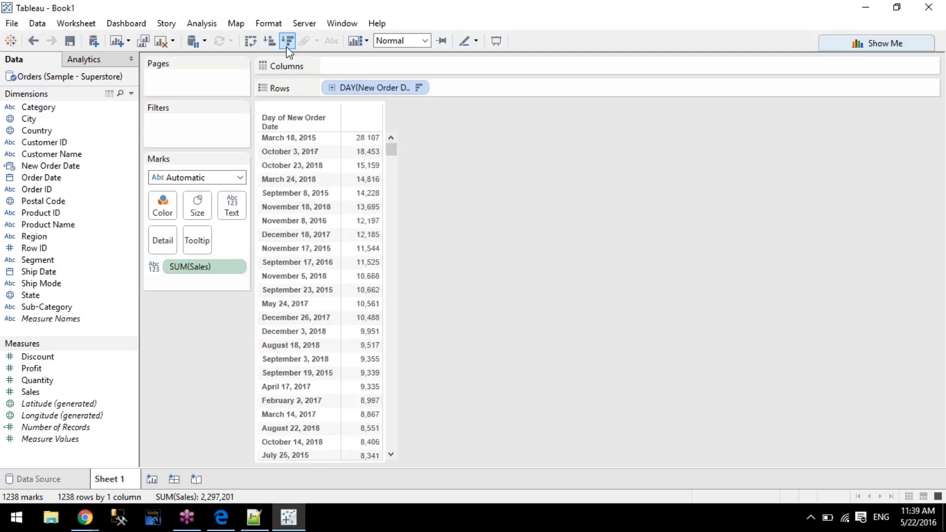
{"action": "scroll", "coordinate": [403, 311], "scroll_direction": "down", "scroll_amount": 3}
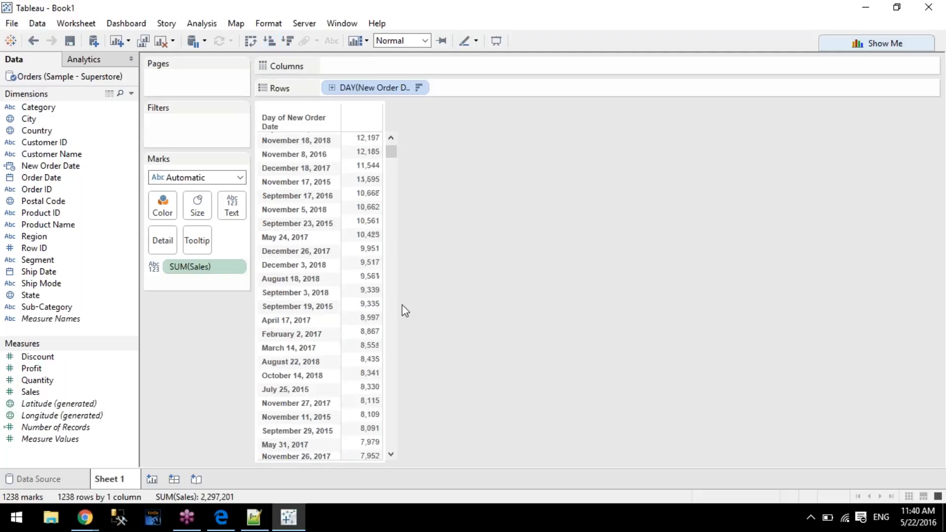
{"action": "left_click", "coordinate": [269, 42]}
{"action": "scroll", "coordinate": [310, 273], "scroll_direction": "down", "scroll_amount": 10}
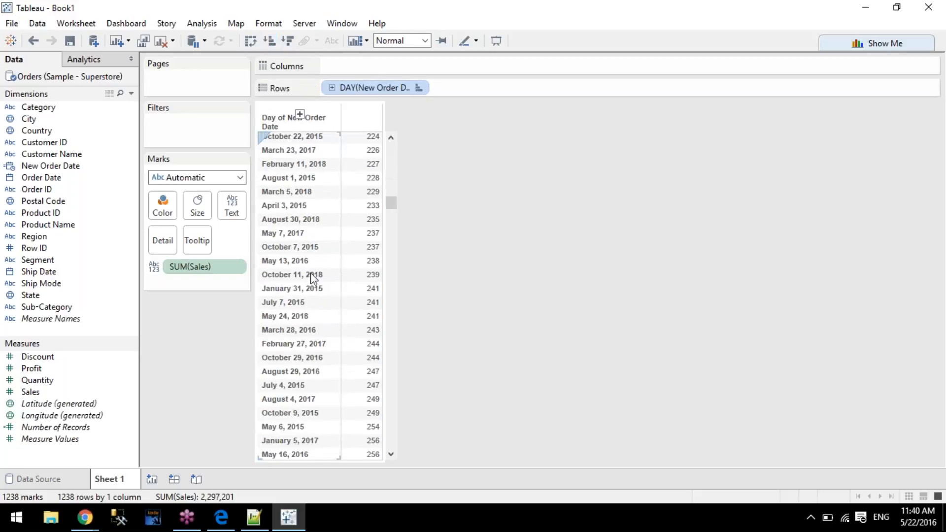
{"action": "left_click", "coordinate": [418, 88]}
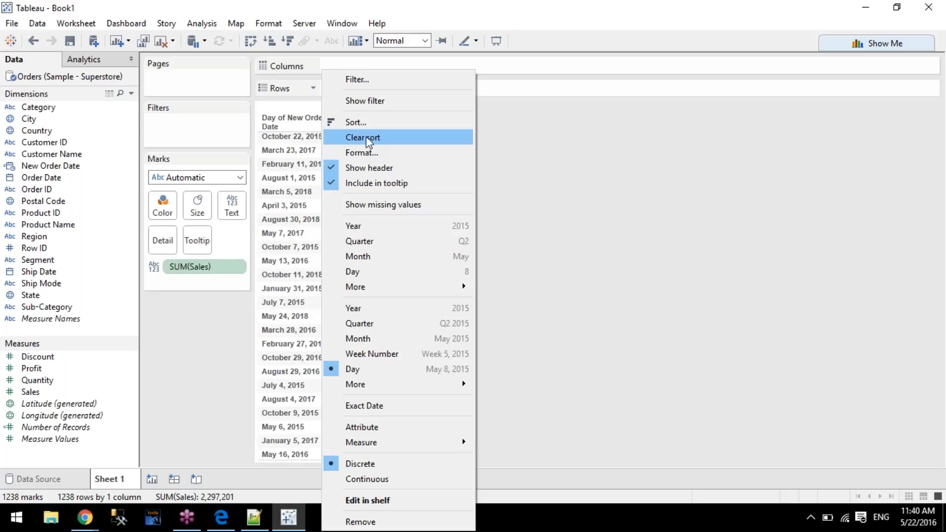
{"action": "left_click", "coordinate": [365, 139]}
Locate the May 23 and May 24, 2016 rows in the day list and check their sales.
{"action": "left_click_drag", "start_coordinate": [390, 200], "coordinate": [397, 235]}
{"action": "left_click", "coordinate": [388, 351]}
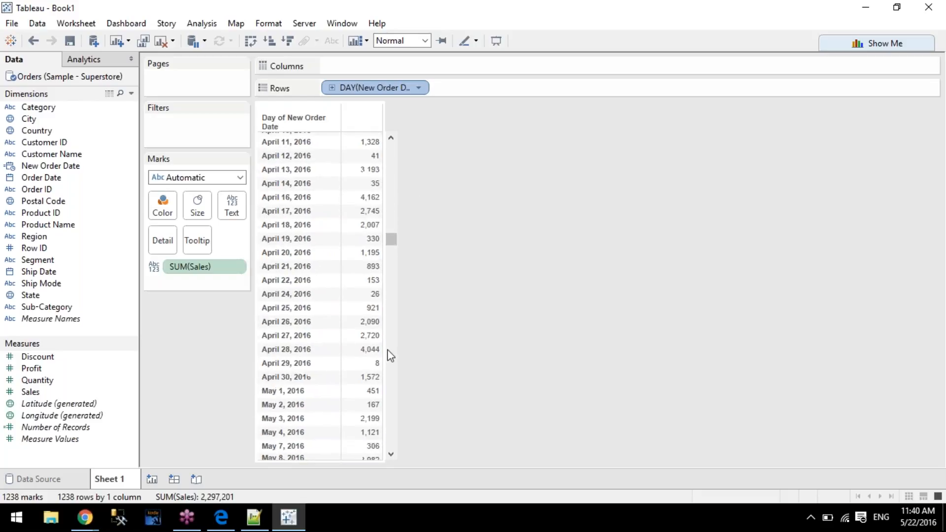
{"action": "left_click", "coordinate": [387, 350]}
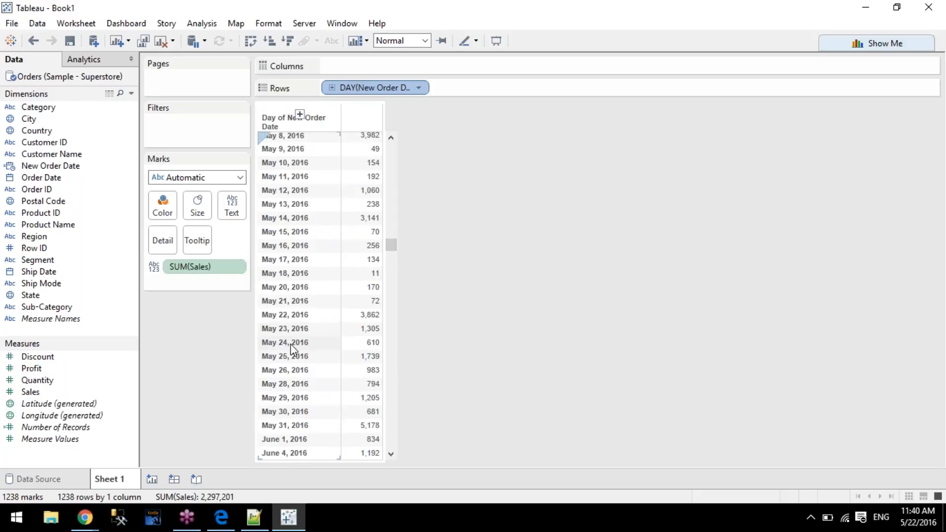
{"action": "left_click", "coordinate": [296, 329]}
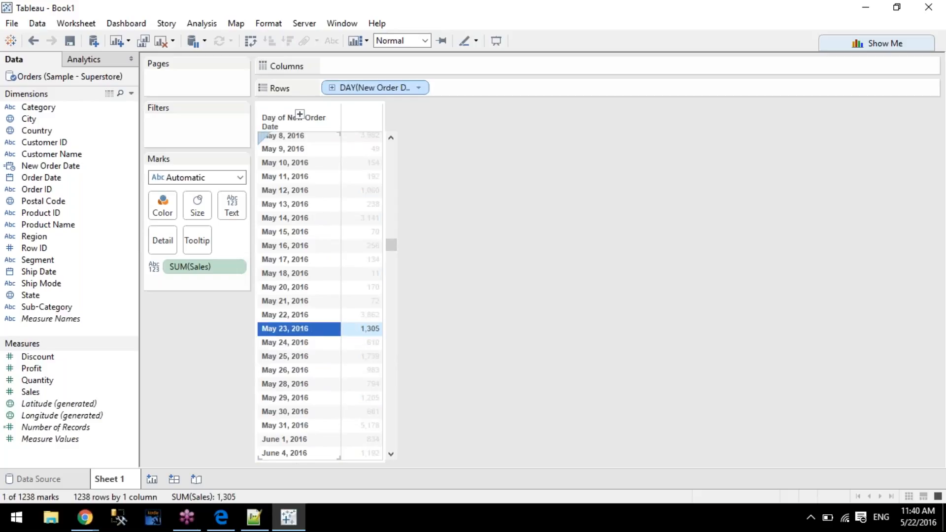
{"action": "left_click", "coordinate": [301, 343]}
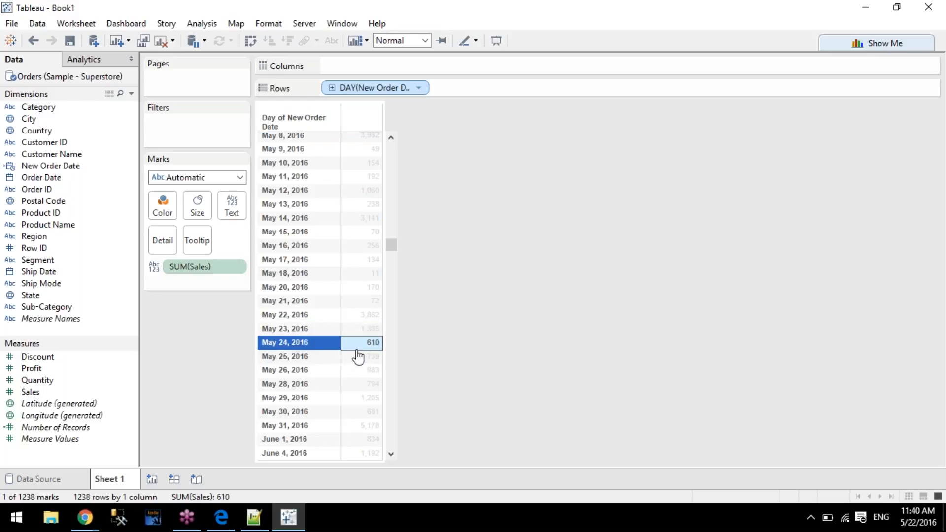
{"action": "left_click", "coordinate": [255, 346]}
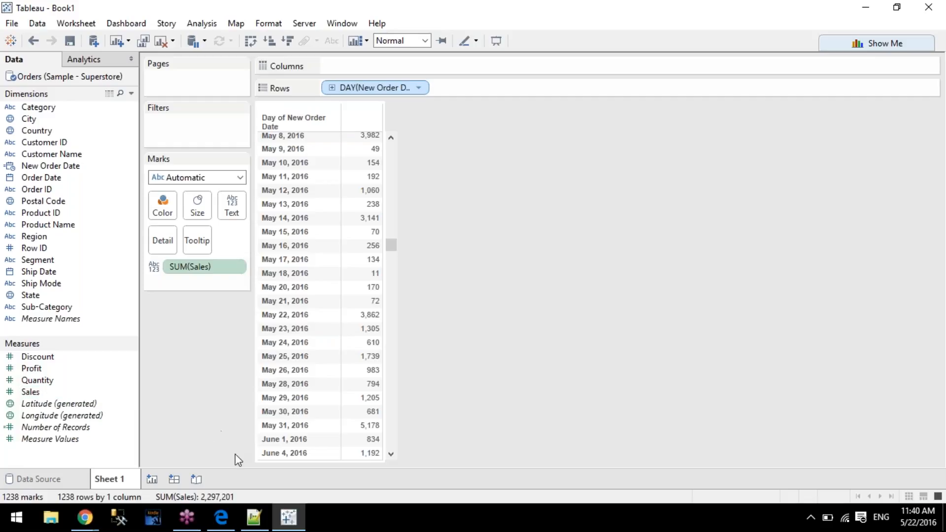
Switch to the Tableau training plan PDF in Edge, check the quick filter topic in item 23, and return to Tableau.
{"action": "left_click", "coordinate": [291, 523]}
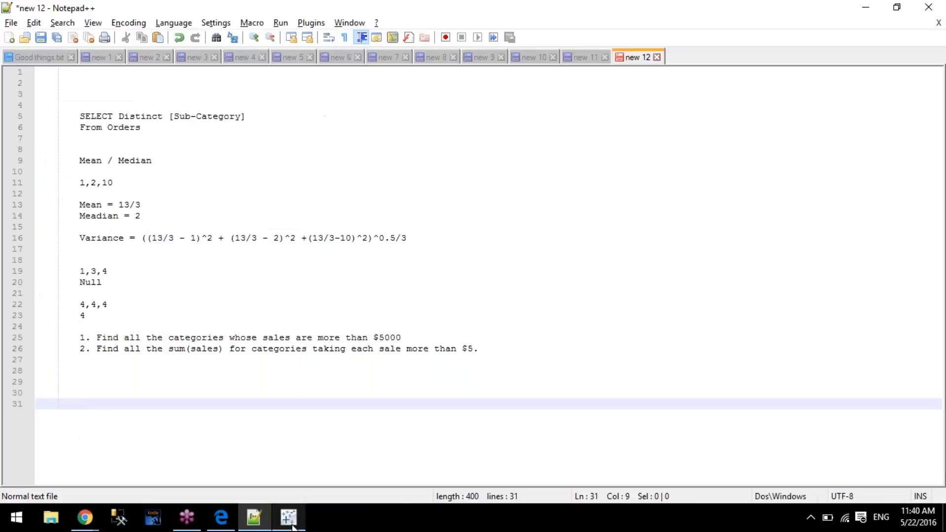
{"action": "left_click", "coordinate": [221, 518]}
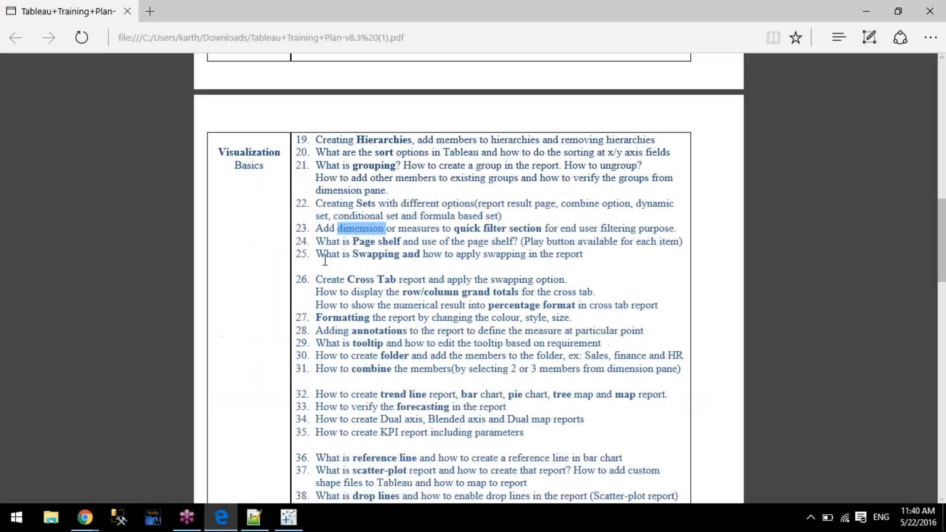
{"action": "left_click_drag", "start_coordinate": [318, 229], "coordinate": [425, 231]}
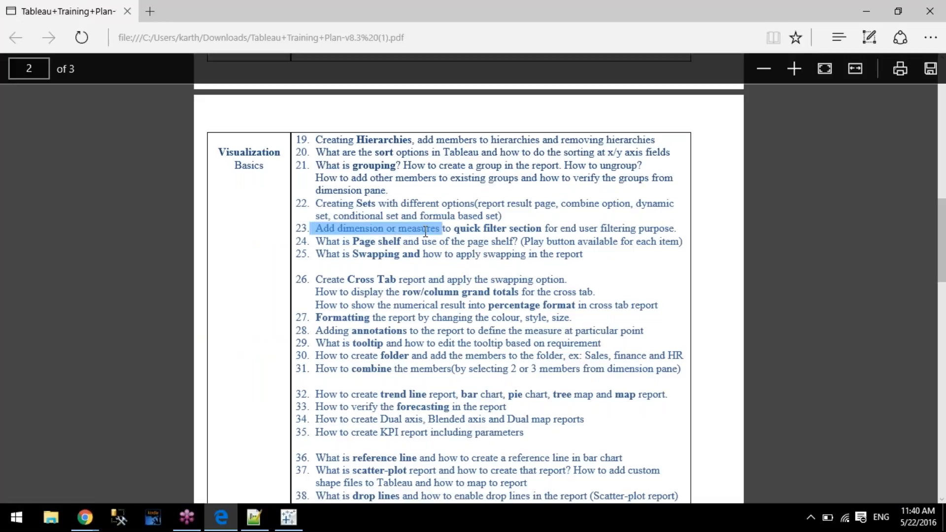
{"action": "left_click", "coordinate": [288, 517]}
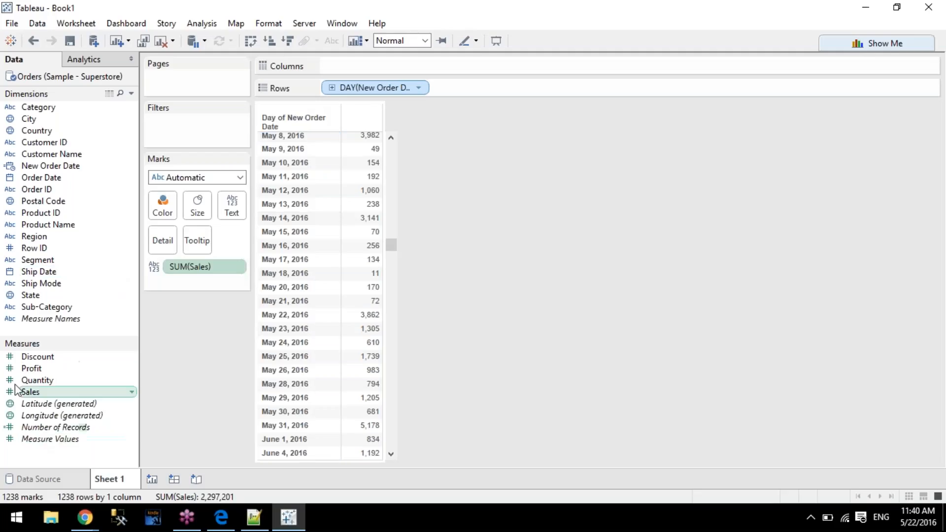
Try selecting 2013 and 2014 in a Years filter on Order Date, review its Top options, and cancel the filter.
{"action": "left_click_drag", "start_coordinate": [31, 178], "coordinate": [157, 121]}
{"action": "left_click", "coordinate": [404, 232]}
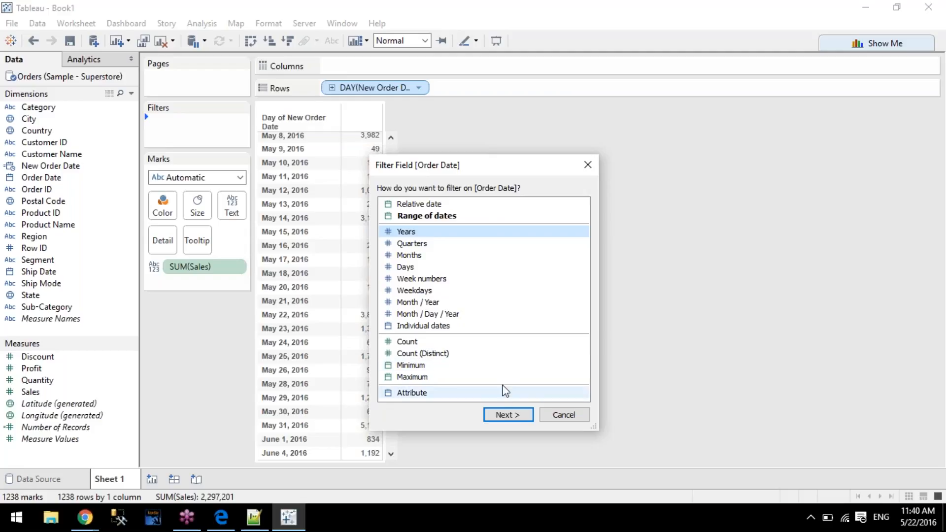
{"action": "left_click", "coordinate": [507, 415]}
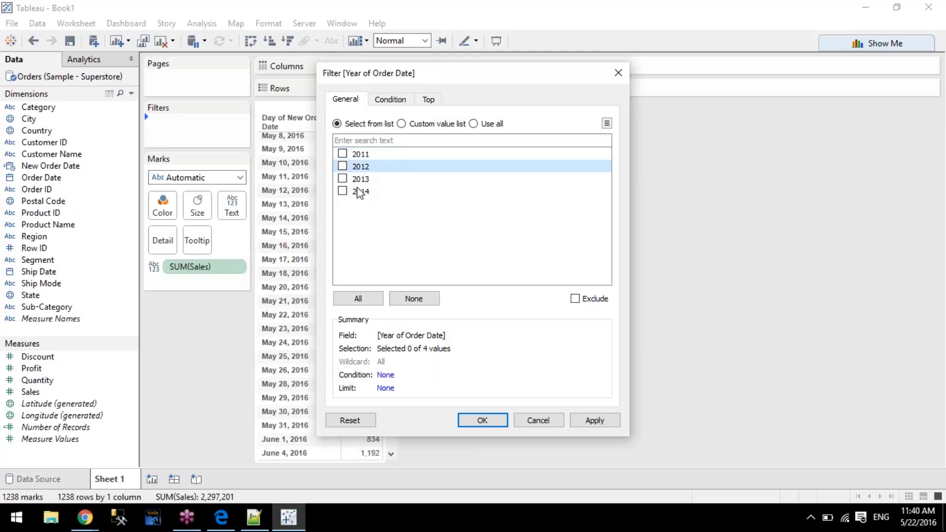
{"action": "left_click", "coordinate": [342, 178]}
{"action": "left_click", "coordinate": [342, 191]}
{"action": "left_click", "coordinate": [343, 178]}
{"action": "left_click", "coordinate": [342, 192]}
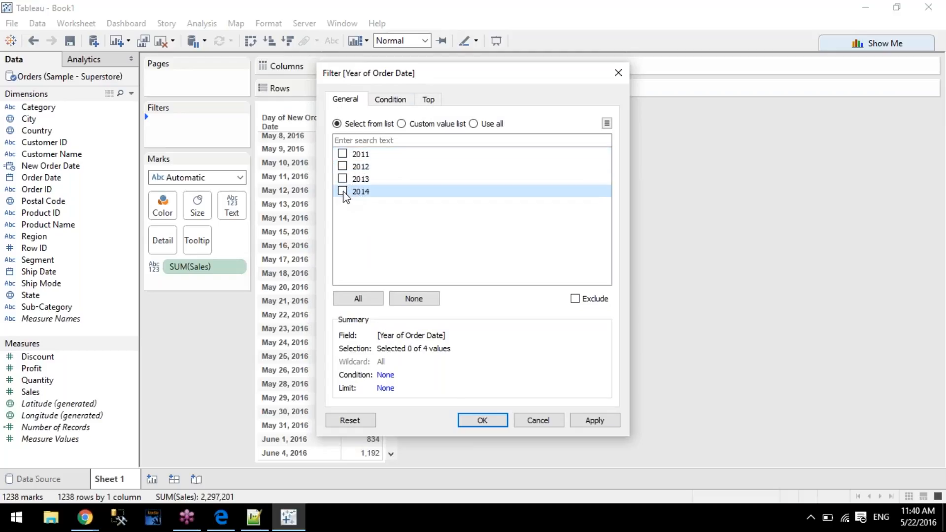
{"action": "left_click", "coordinate": [427, 100]}
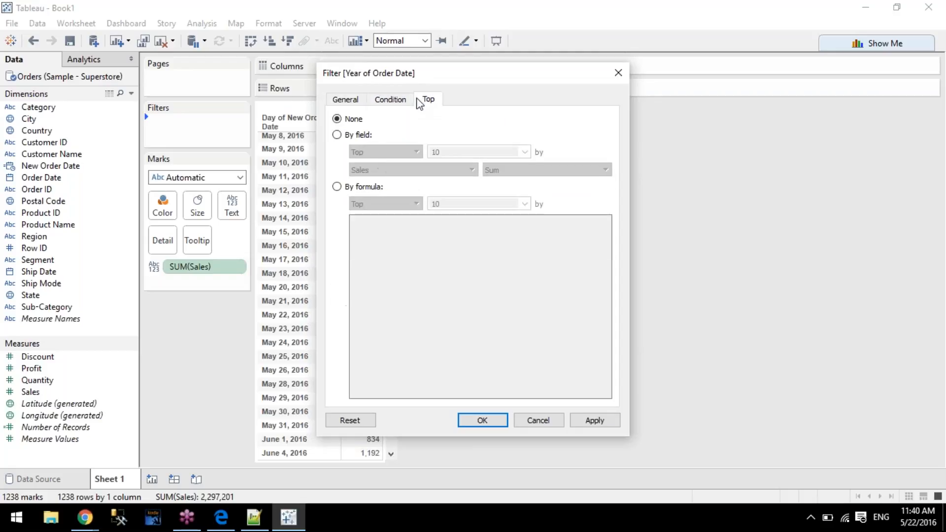
{"action": "left_click", "coordinate": [620, 72]}
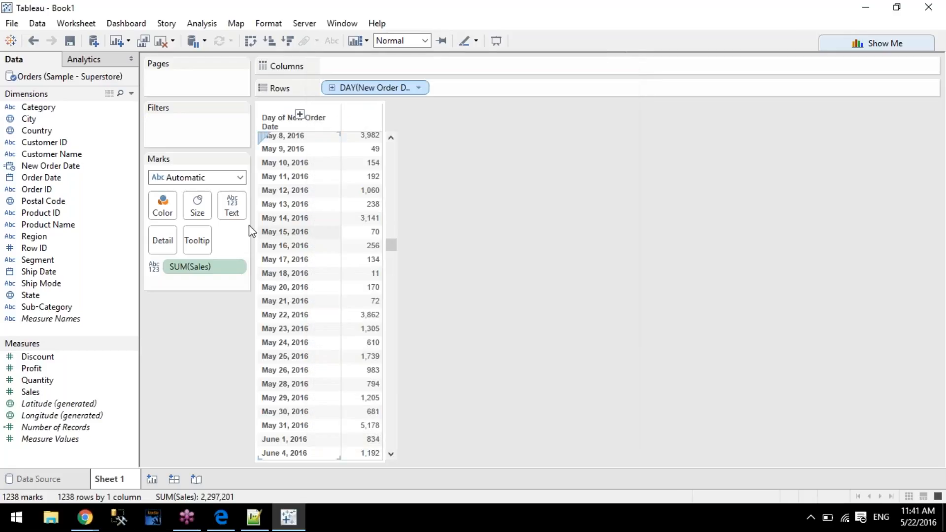
Start a filter on Order Date, review its date-part options and the Months value list, and cancel it.
{"action": "left_click_drag", "start_coordinate": [56, 179], "coordinate": [206, 123]}
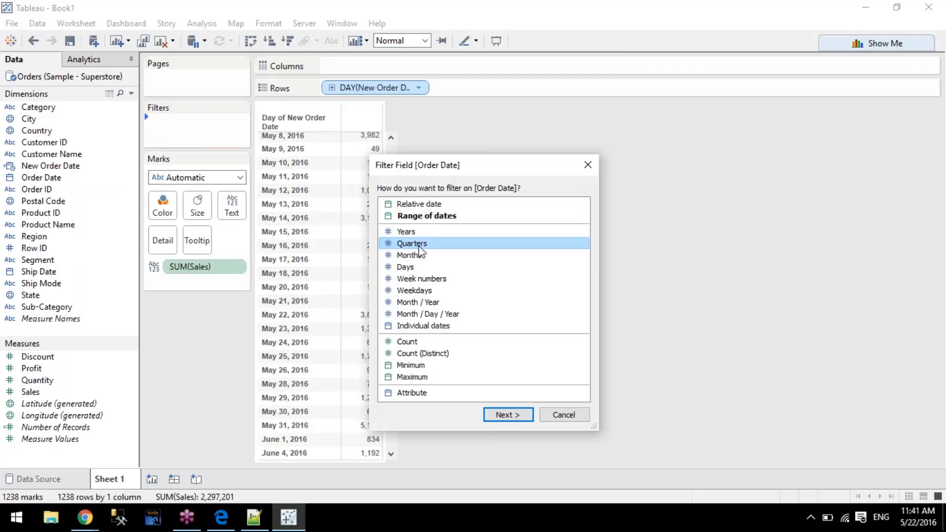
{"action": "left_click", "coordinate": [419, 267]}
{"action": "left_click", "coordinate": [417, 280]}
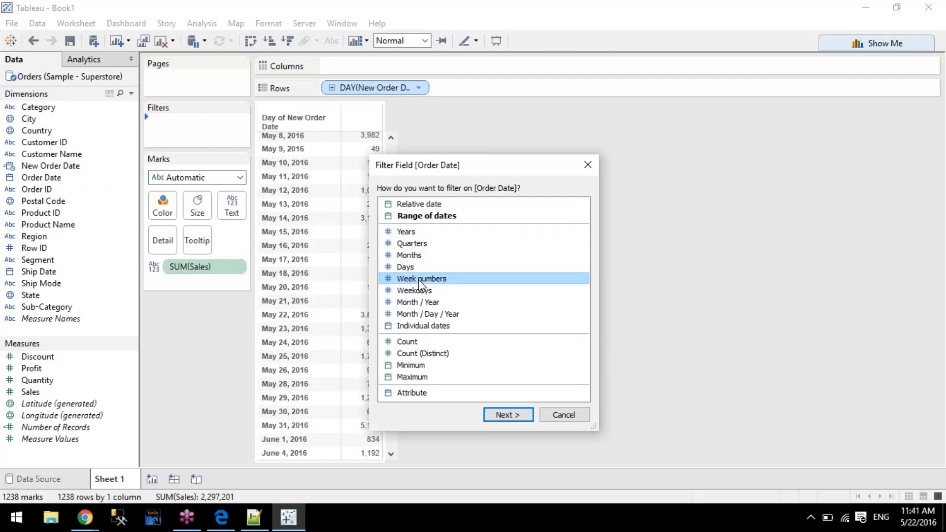
{"action": "left_click", "coordinate": [448, 303]}
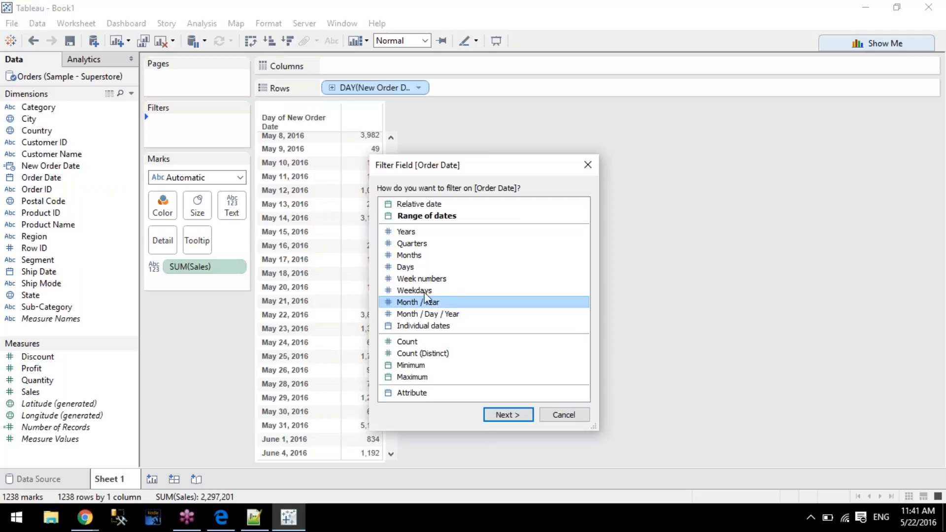
{"action": "left_click", "coordinate": [424, 256]}
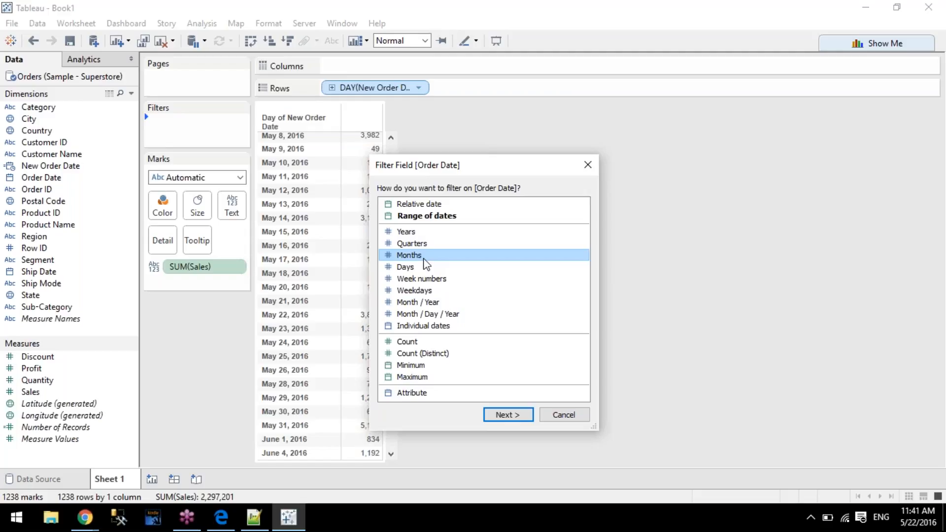
{"action": "left_click", "coordinate": [499, 418]}
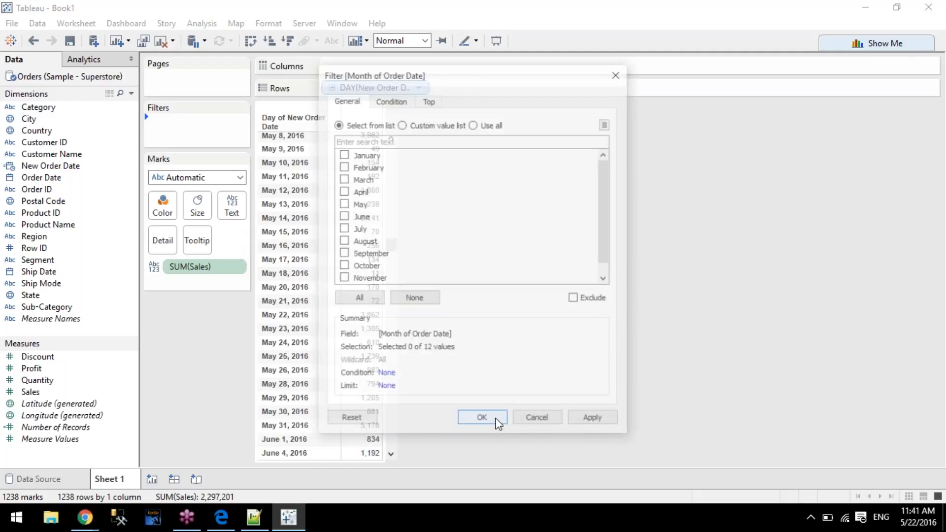
{"action": "scroll", "coordinate": [429, 197], "scroll_direction": "down", "scroll_amount": 1}
{"action": "scroll", "coordinate": [431, 198], "scroll_direction": "up", "scroll_amount": 1}
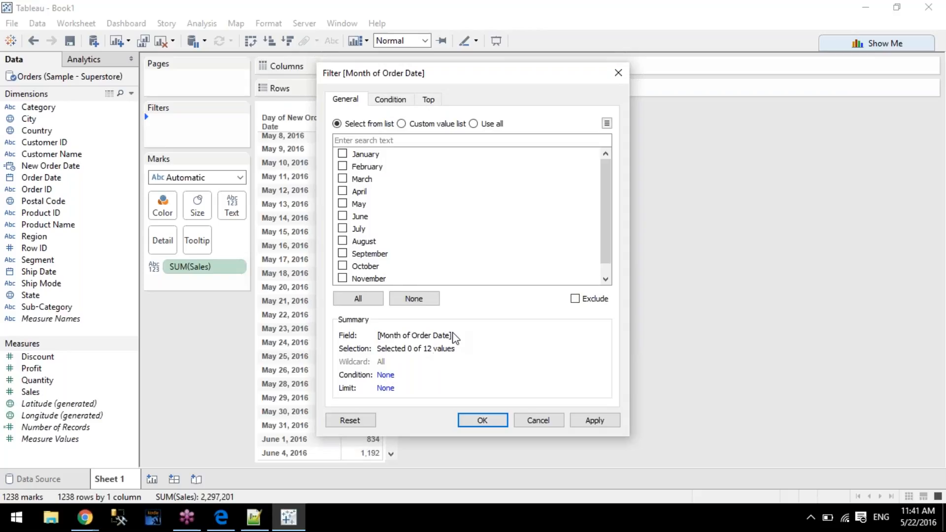
{"action": "left_click", "coordinate": [618, 72]}
Try selecting January 2011, January 2013 and January 2012 in a Month / Year filter on Order Date, and cancel the filter.
{"action": "left_click_drag", "start_coordinate": [36, 183], "coordinate": [188, 129]}
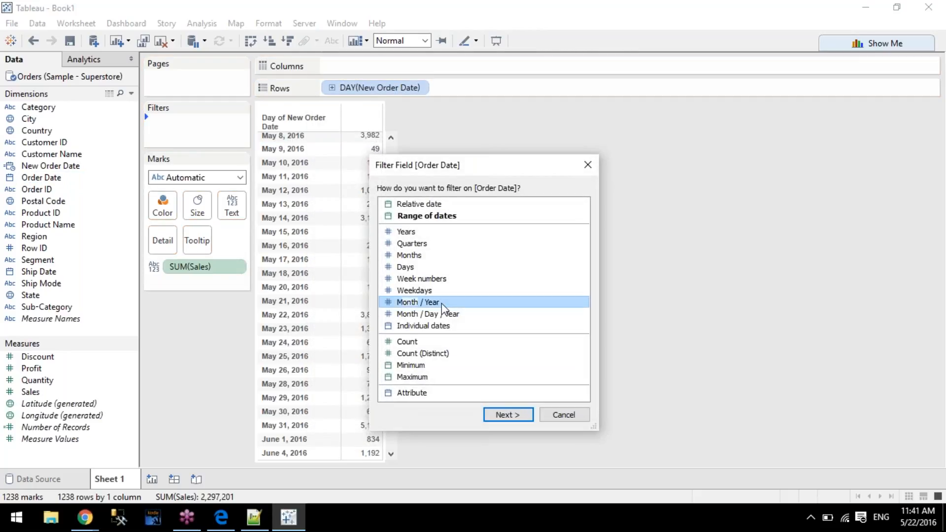
{"action": "left_click", "coordinate": [507, 416]}
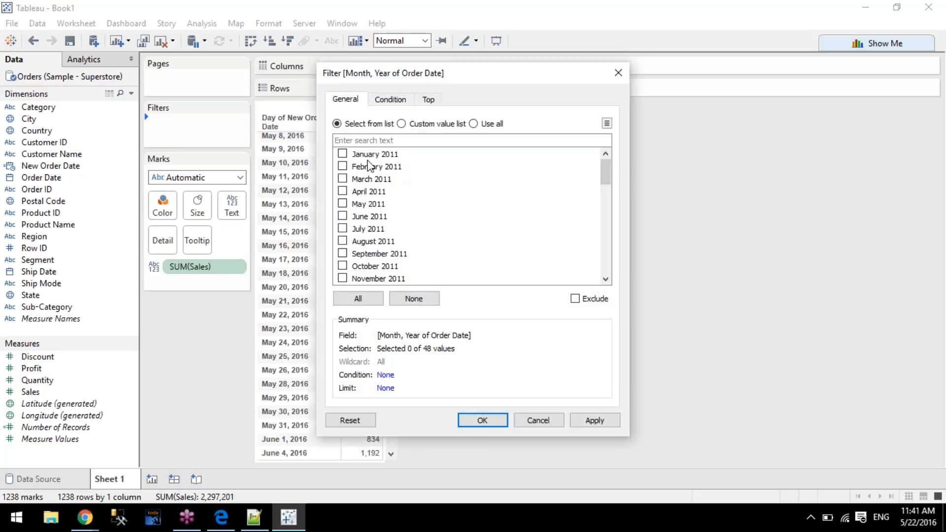
{"action": "left_click", "coordinate": [342, 155]}
{"action": "scroll", "coordinate": [382, 245], "scroll_direction": "down", "scroll_amount": 5}
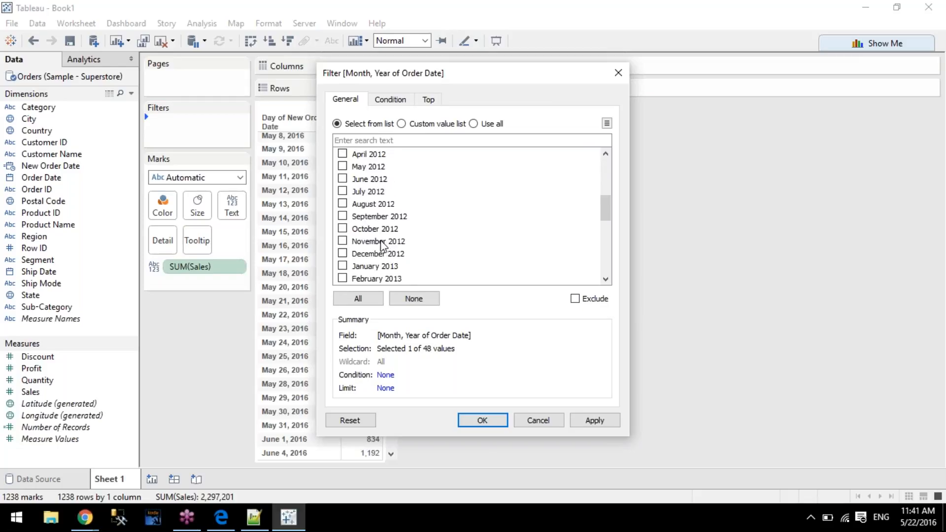
{"action": "left_click", "coordinate": [342, 266]}
{"action": "scroll", "coordinate": [370, 269], "scroll_direction": "down", "scroll_amount": 7}
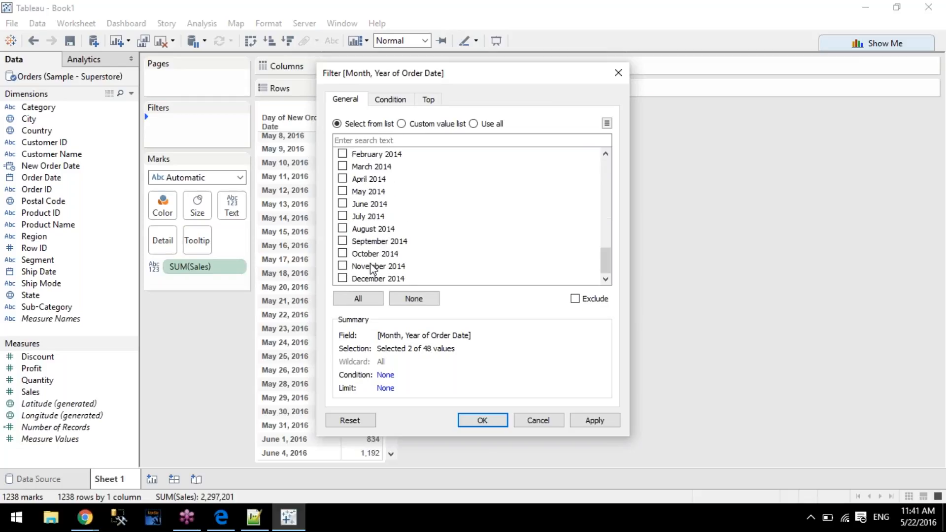
{"action": "scroll", "coordinate": [371, 269], "scroll_direction": "up", "scroll_amount": 6}
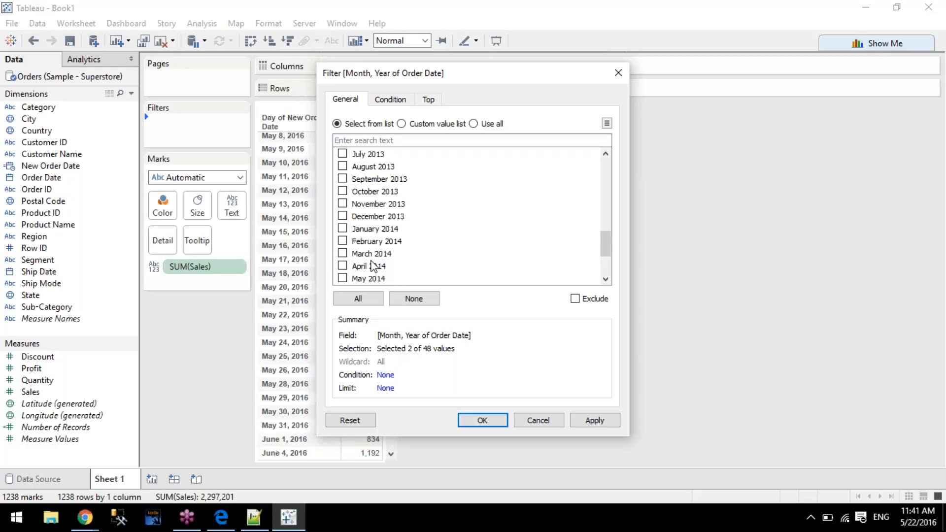
{"action": "scroll", "coordinate": [373, 267], "scroll_direction": "up", "scroll_amount": 3}
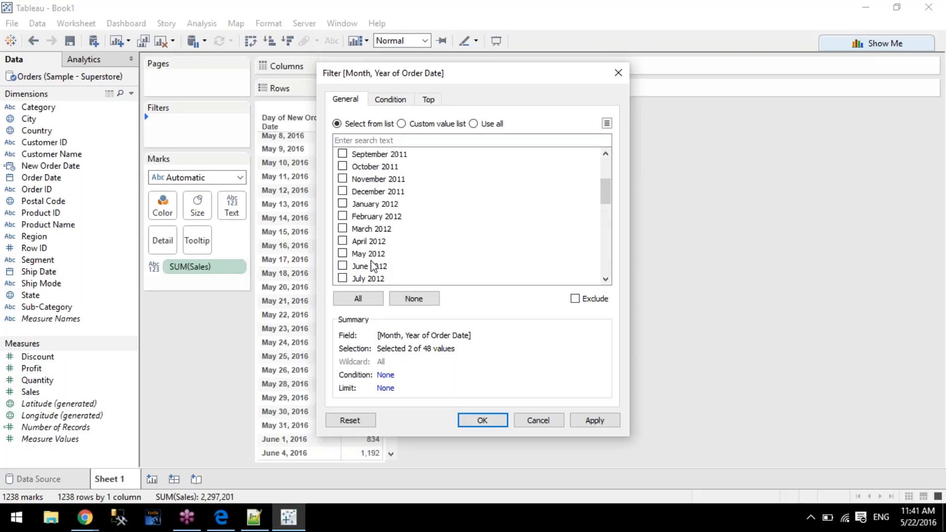
{"action": "left_click", "coordinate": [342, 204]}
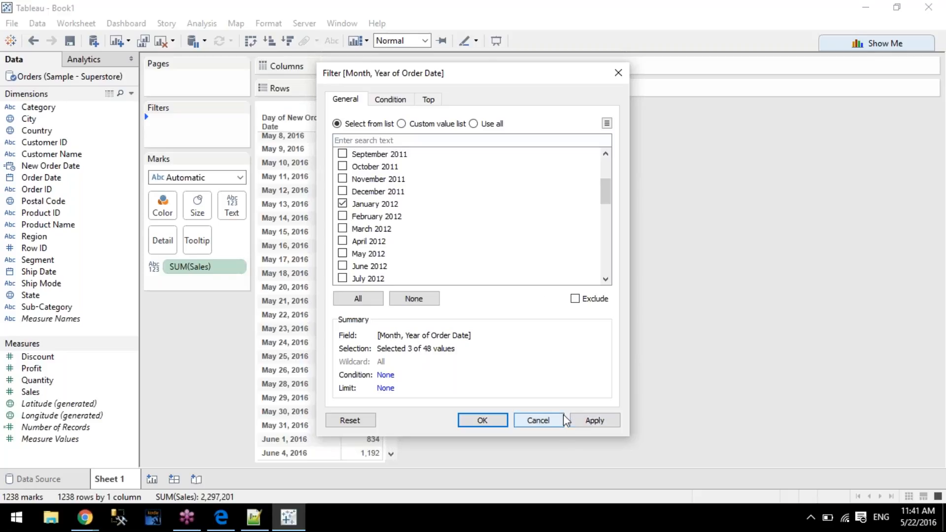
{"action": "left_click", "coordinate": [554, 423]}
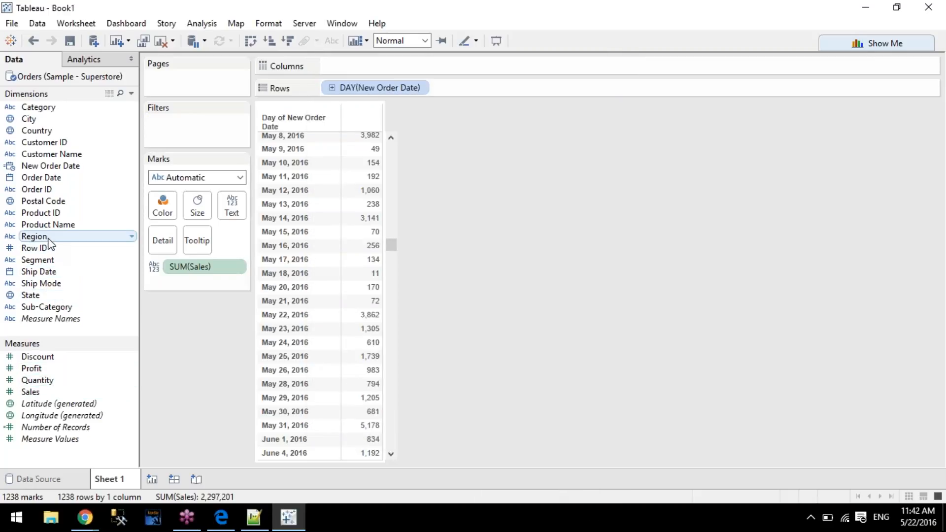
Examine the selectable dates in an Individual dates filter on Order Date using Select from list, and close the filter without applying it.
{"action": "left_click_drag", "start_coordinate": [42, 177], "coordinate": [181, 135]}
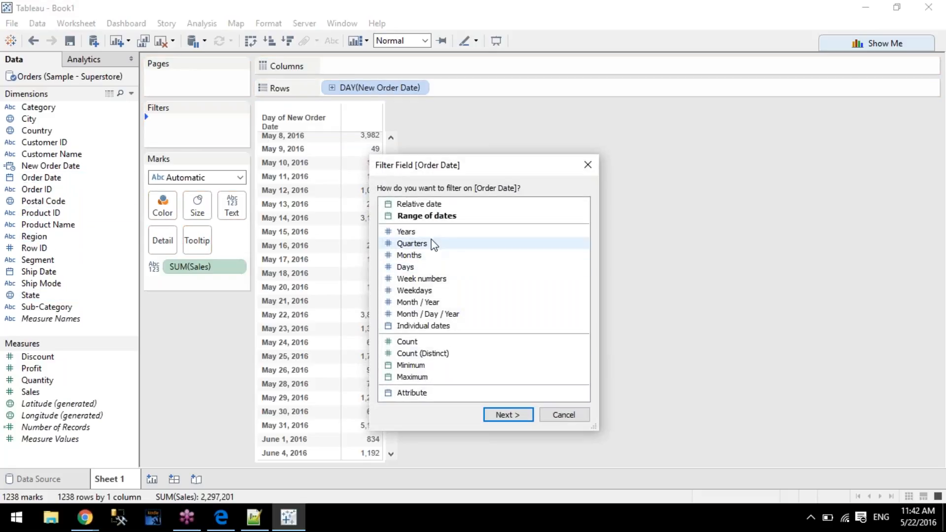
{"action": "left_click", "coordinate": [424, 279]}
{"action": "left_click", "coordinate": [428, 293]}
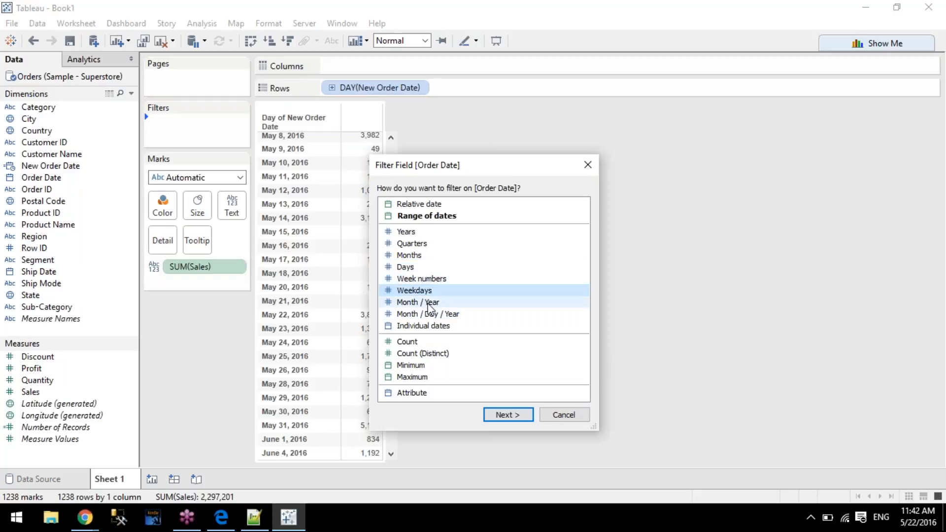
{"action": "left_click", "coordinate": [429, 302]}
{"action": "left_click", "coordinate": [434, 316]}
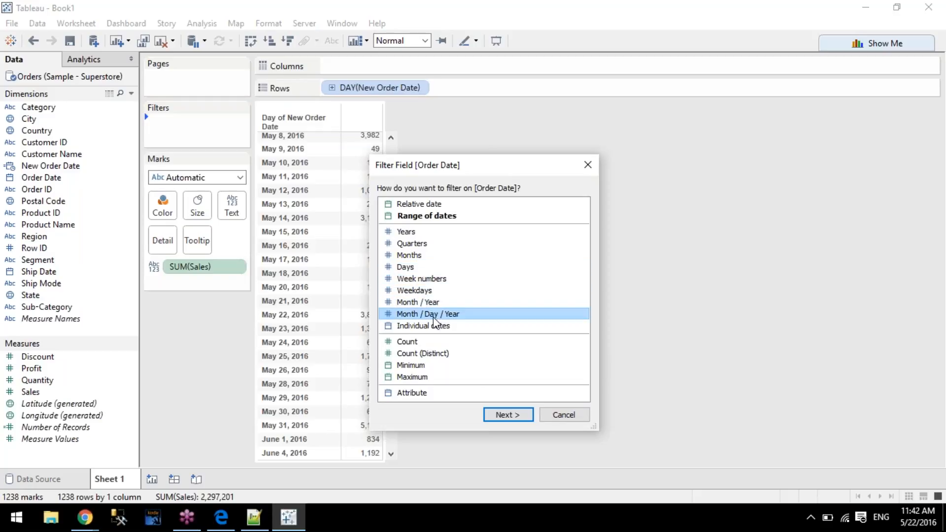
{"action": "left_click", "coordinate": [433, 327]}
{"action": "left_click", "coordinate": [507, 415]}
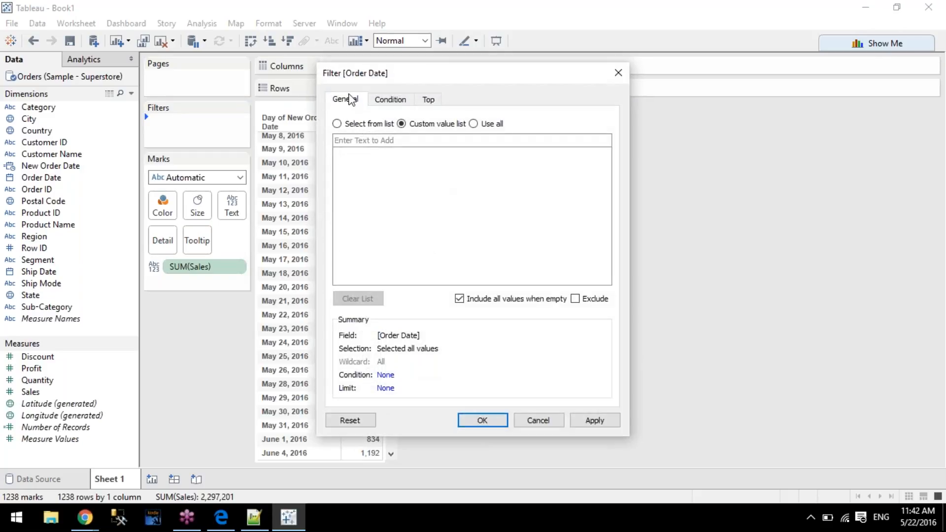
{"action": "left_click", "coordinate": [337, 123]}
{"action": "scroll", "coordinate": [397, 179], "scroll_direction": "down", "scroll_amount": 20}
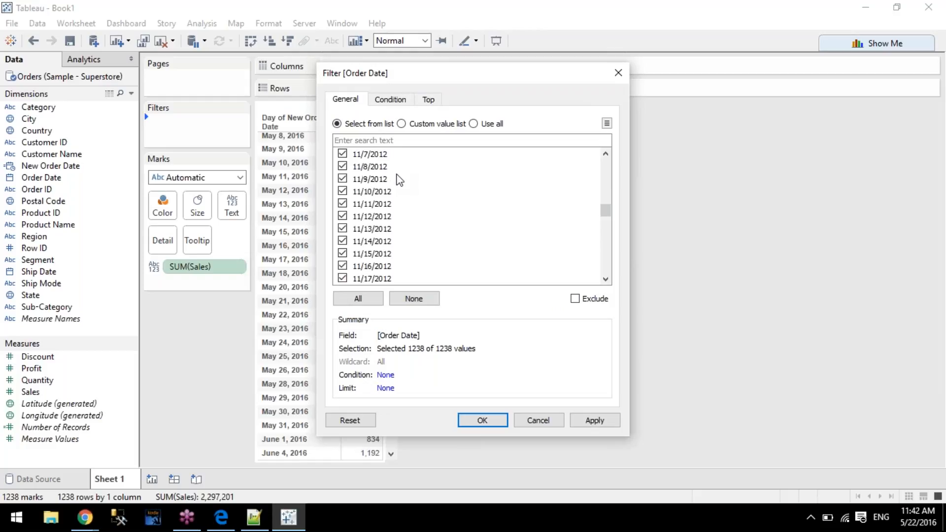
{"action": "scroll", "coordinate": [399, 180], "scroll_direction": "up", "scroll_amount": 3}
{"action": "scroll", "coordinate": [399, 179], "scroll_direction": "up", "scroll_amount": 15}
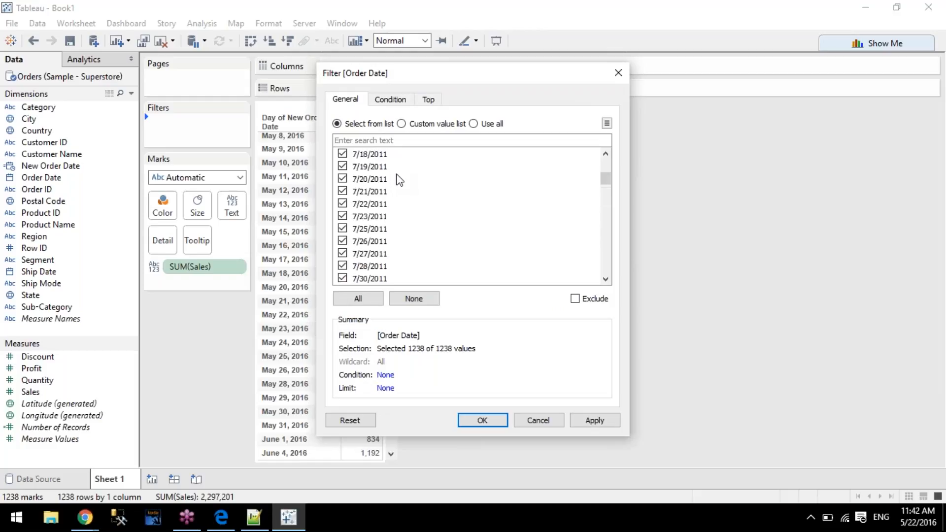
{"action": "left_click", "coordinate": [619, 72]}
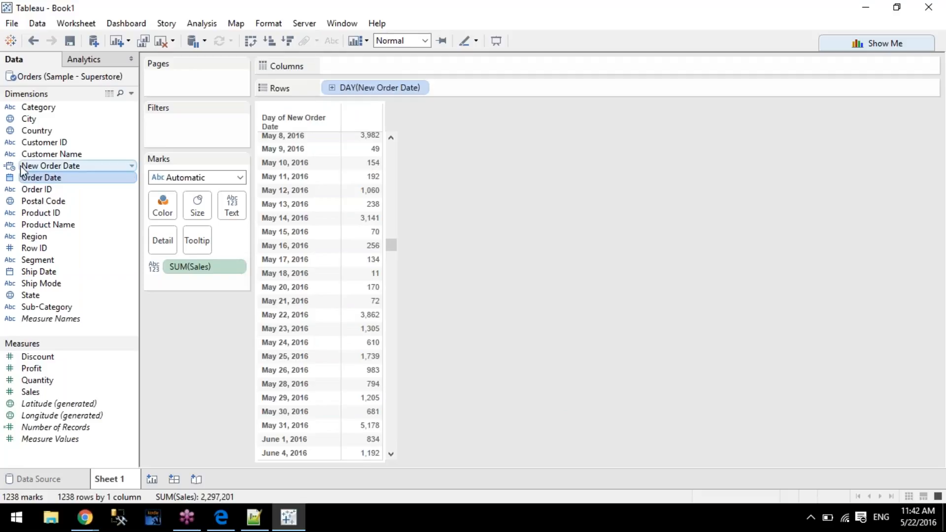
Compare the Month / Day / Year and Individual dates filter options for Order Date, and cancel the filter.
{"action": "left_click_drag", "start_coordinate": [40, 176], "coordinate": [196, 129]}
{"action": "left_click", "coordinate": [450, 316]}
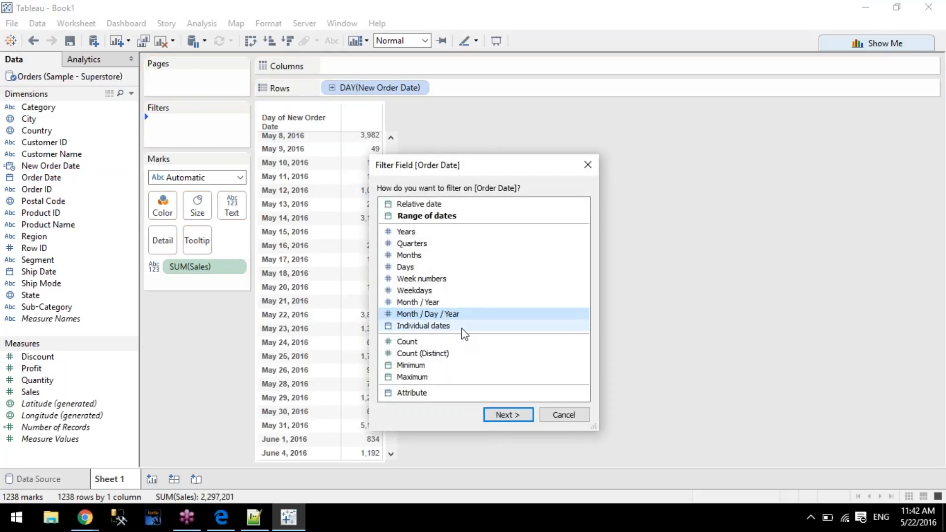
{"action": "left_click", "coordinate": [462, 329]}
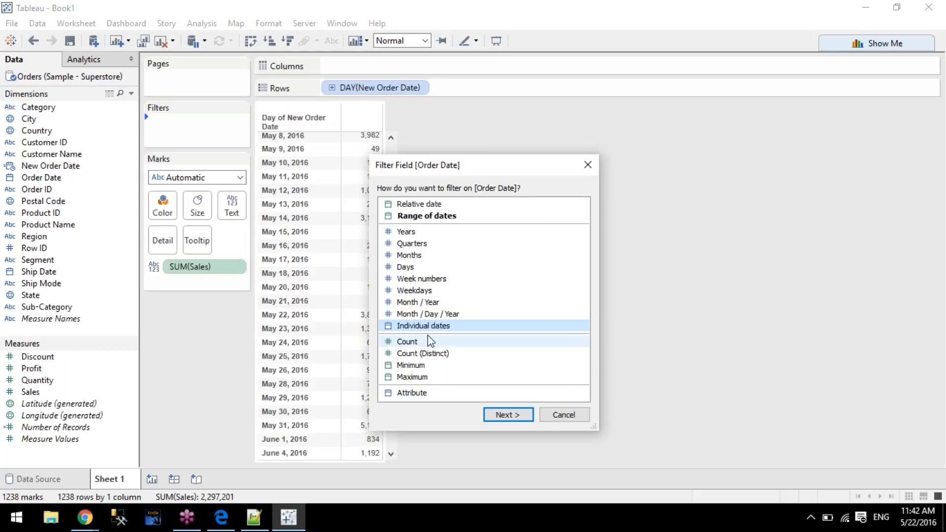
{"action": "left_click", "coordinate": [438, 313]}
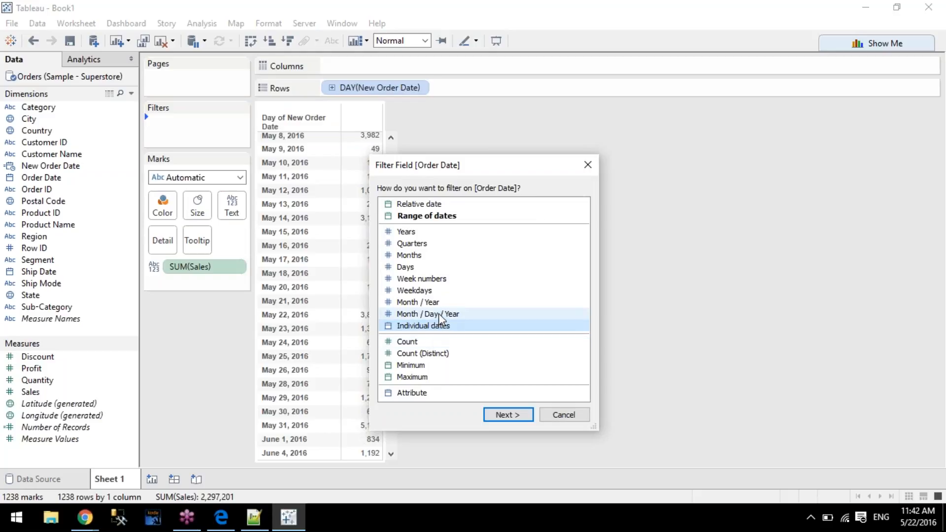
{"action": "left_click", "coordinate": [390, 329]}
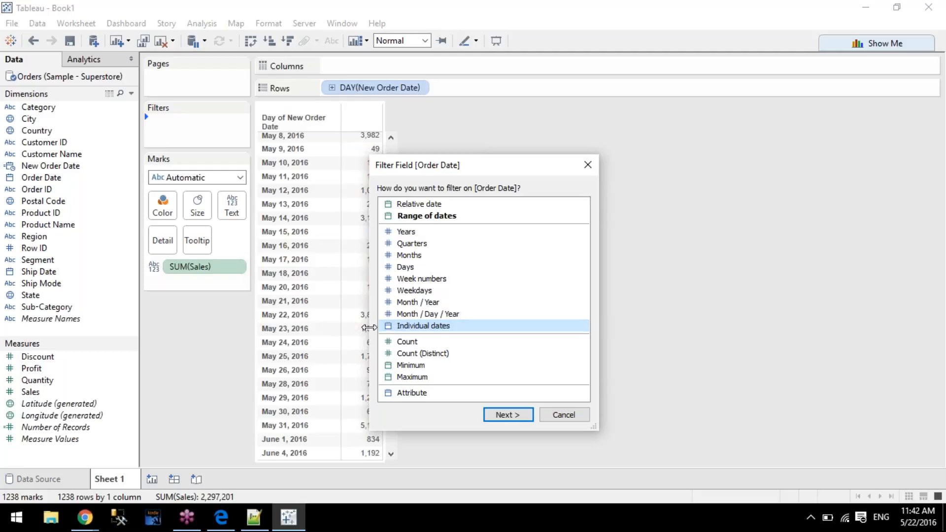
{"action": "left_click", "coordinate": [434, 317]}
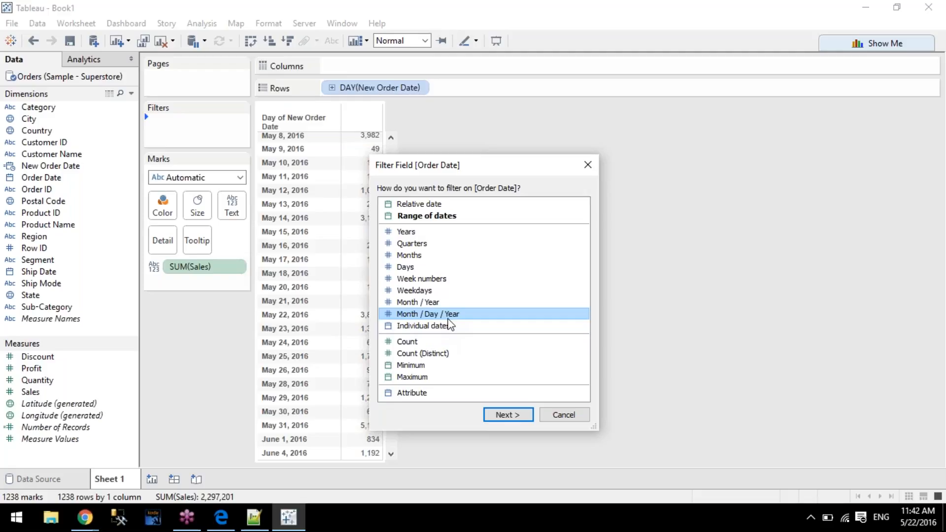
{"action": "left_click", "coordinate": [432, 321]}
{"action": "left_click", "coordinate": [440, 313]}
{"action": "left_click", "coordinate": [462, 328]}
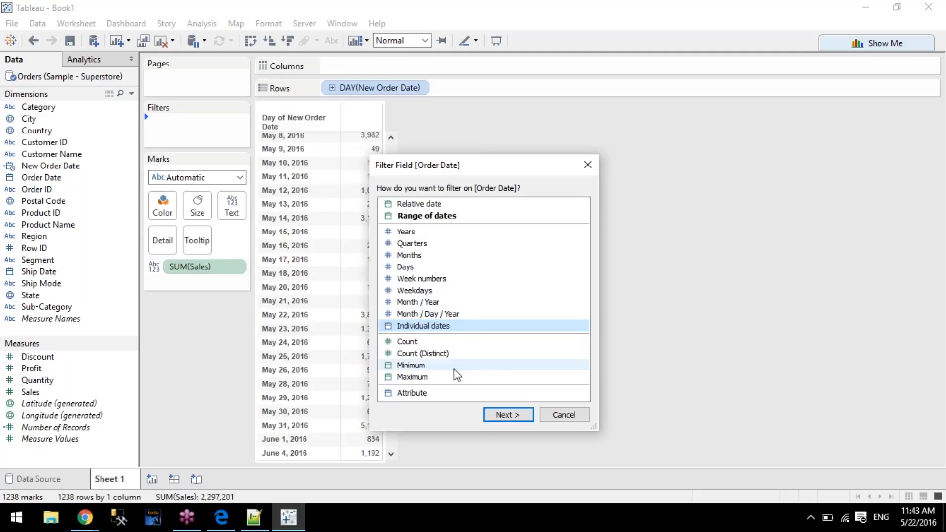
{"action": "left_click", "coordinate": [578, 414]}
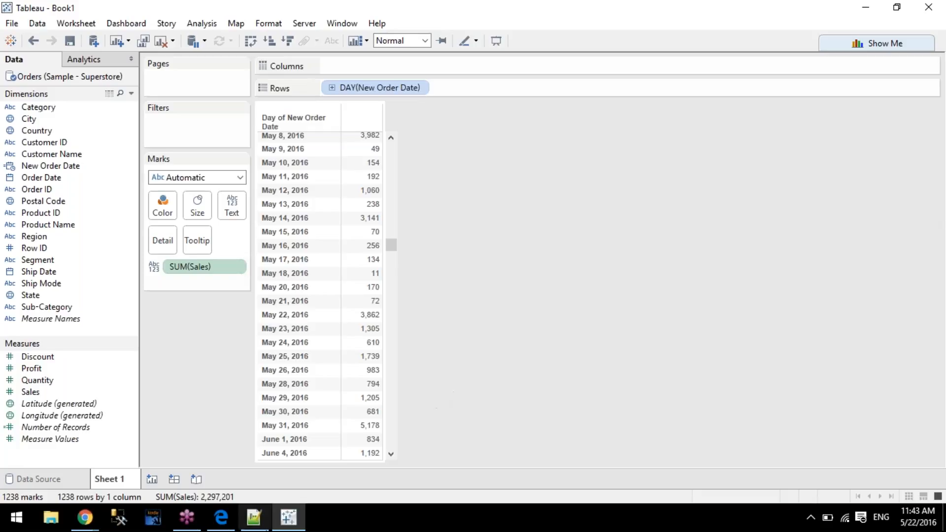
Switch to the training plan PDF in Edge to check the next topics, and return to Tableau.
{"action": "left_click", "coordinate": [223, 518]}
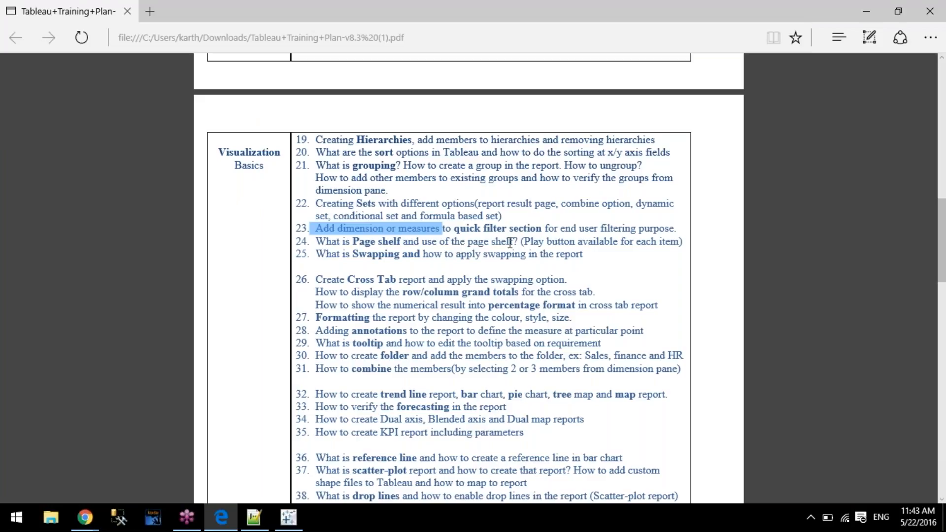
{"action": "left_click", "coordinate": [288, 517]}
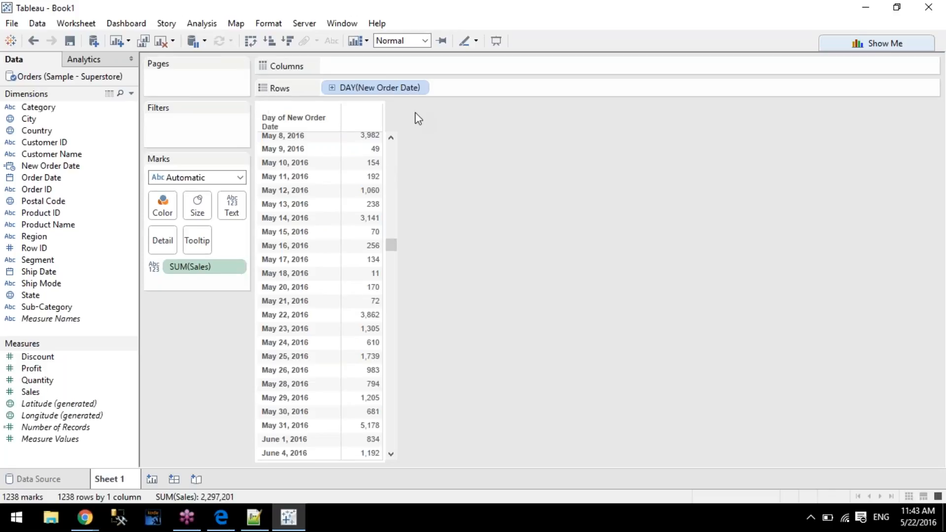
Remove New Order Date from Rows and build a scatter plot of Profit against Sales with Show Me.
{"action": "left_click_drag", "start_coordinate": [395, 88], "coordinate": [492, 160]}
{"action": "left_click", "coordinate": [37, 393]}
{"action": "left_click", "coordinate": [53, 368], "text": "ctrl"}
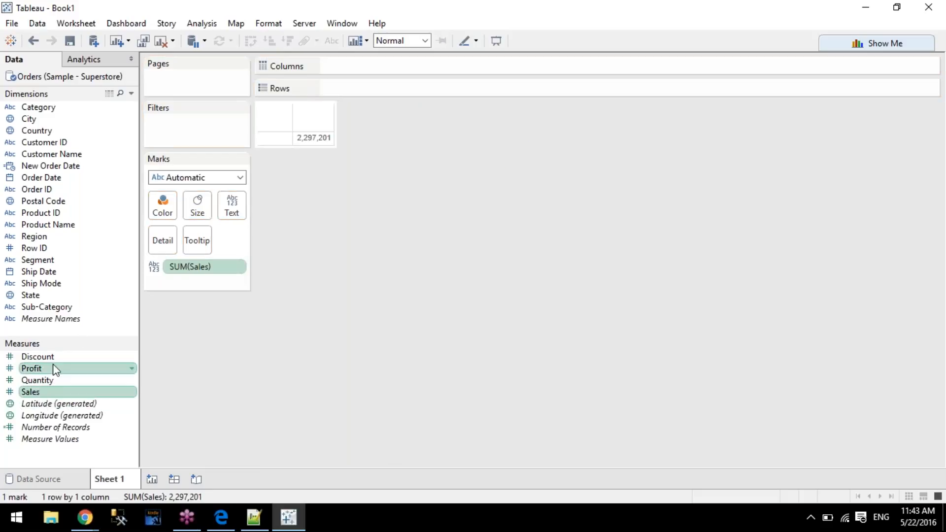
{"action": "left_click", "coordinate": [899, 44]}
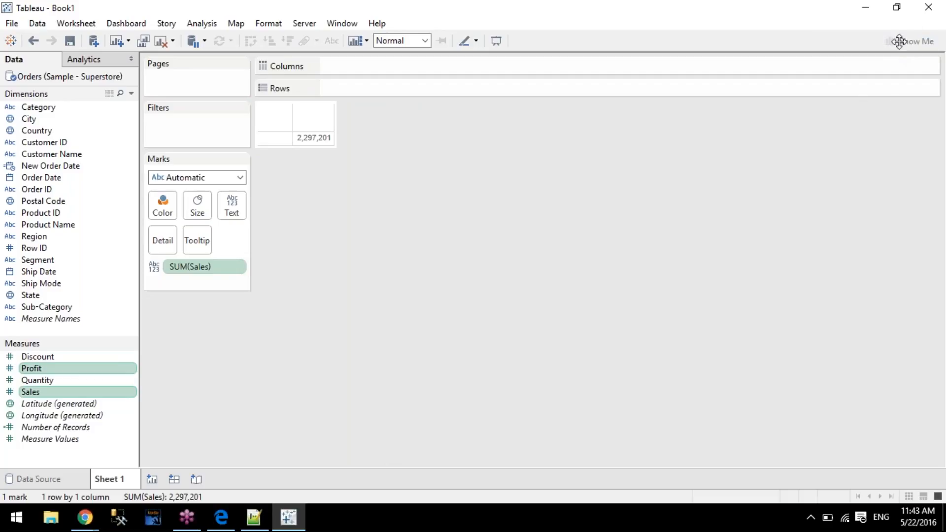
{"action": "double_click", "coordinate": [781, 7]}
{"action": "left_click", "coordinate": [768, 154]}
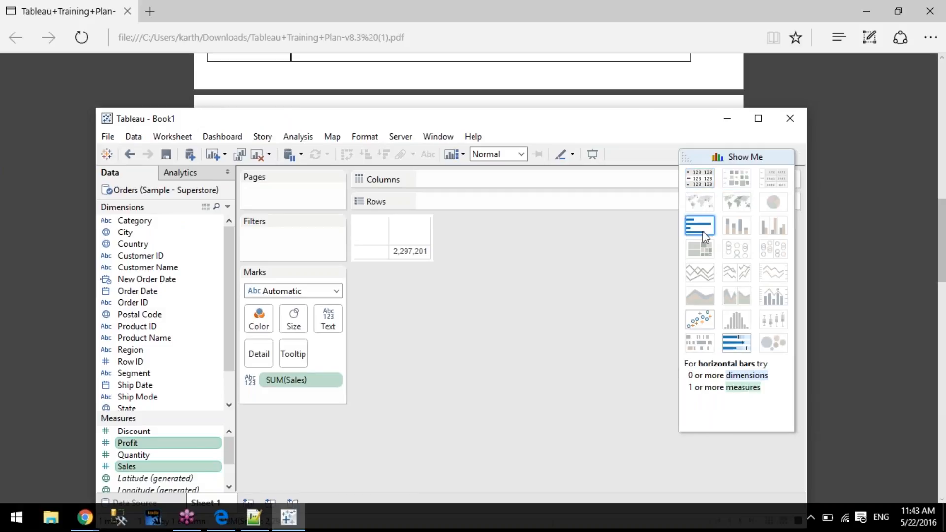
{"action": "left_click", "coordinate": [709, 322]}
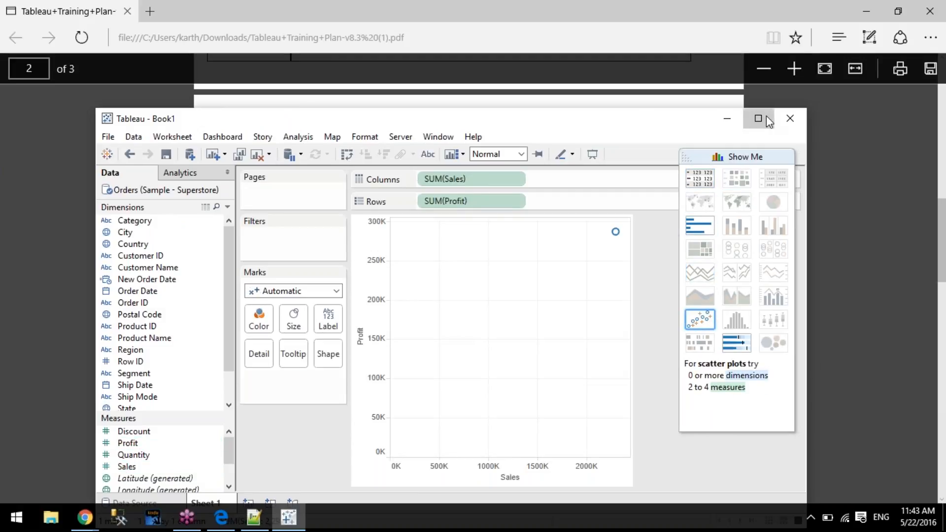
{"action": "left_click", "coordinate": [758, 119]}
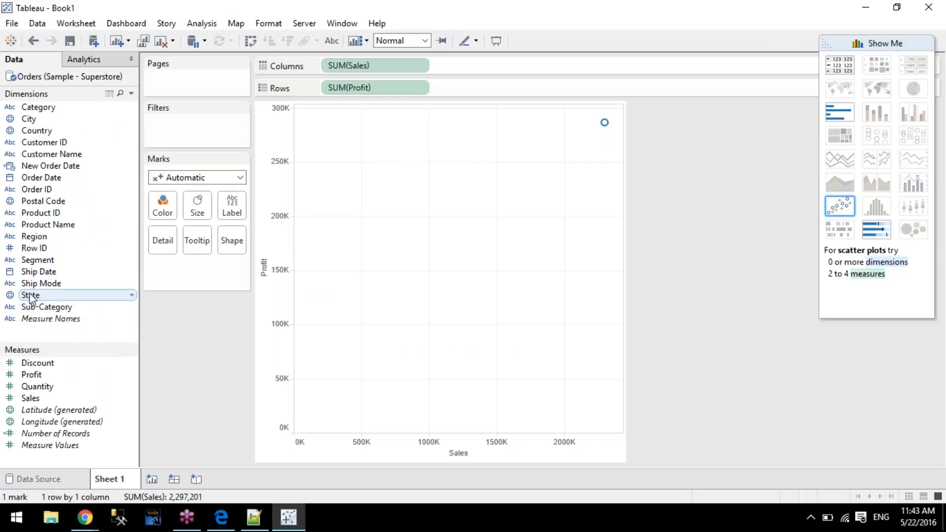
Color the scatter plot marks by Sub-Category and inspect the Furnishings mark and the available mark property options.
{"action": "left_click_drag", "start_coordinate": [38, 306], "coordinate": [150, 195]}
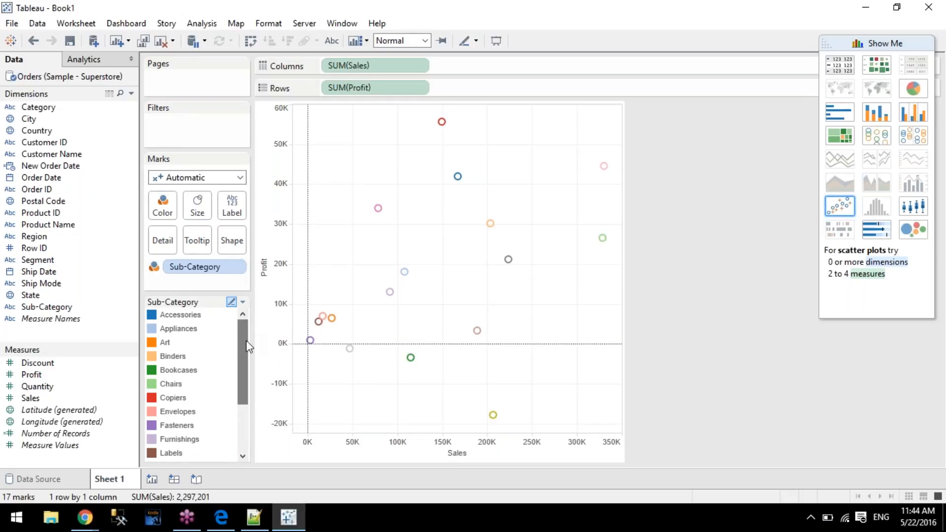
{"action": "left_click_drag", "start_coordinate": [243, 335], "coordinate": [252, 456]}
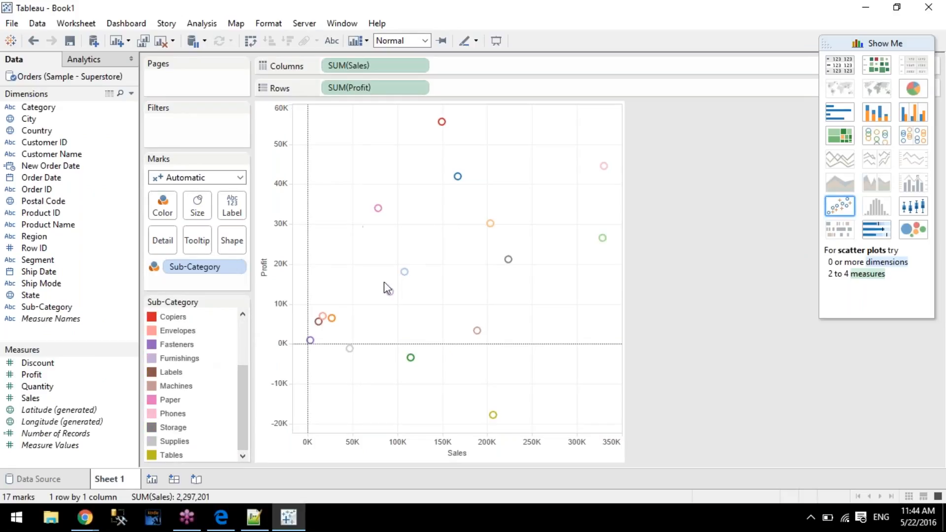
{"action": "mouse_move", "coordinate": [390, 292]}
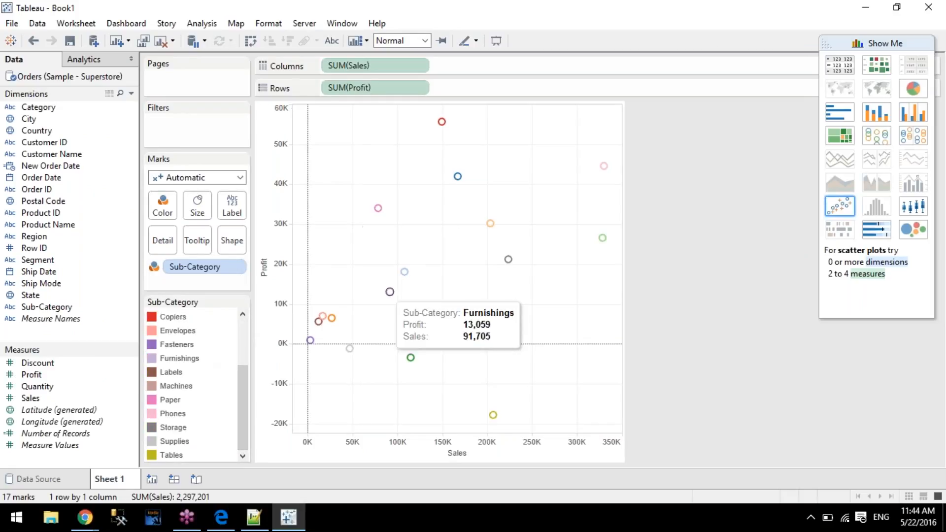
{"action": "left_click", "coordinate": [155, 269]}
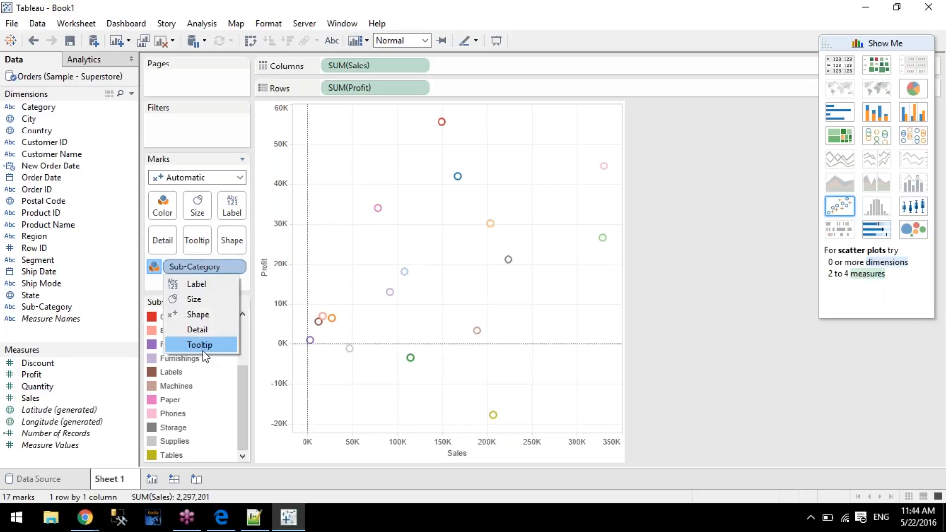
{"action": "left_click", "coordinate": [246, 379]}
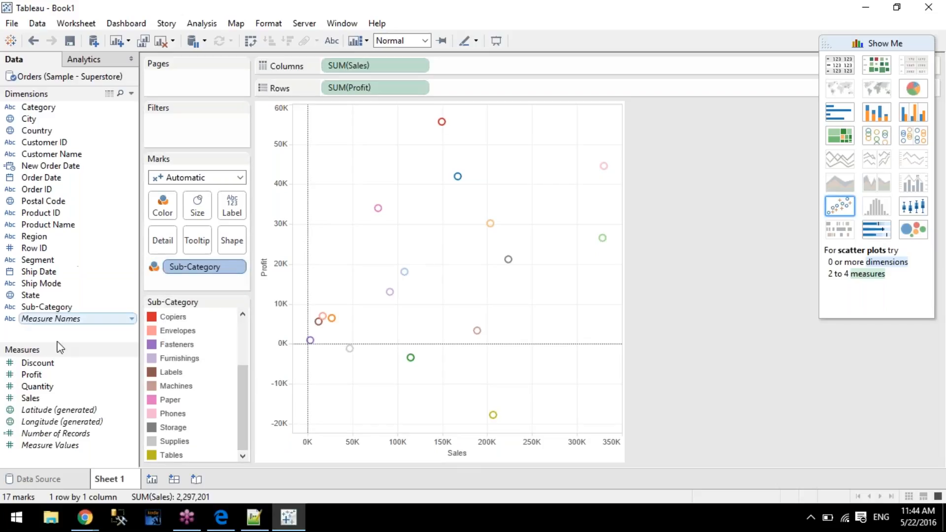
Add a Sub-Category filter with all values selected and collapse Show Me.
{"action": "left_click_drag", "start_coordinate": [54, 308], "coordinate": [168, 118]}
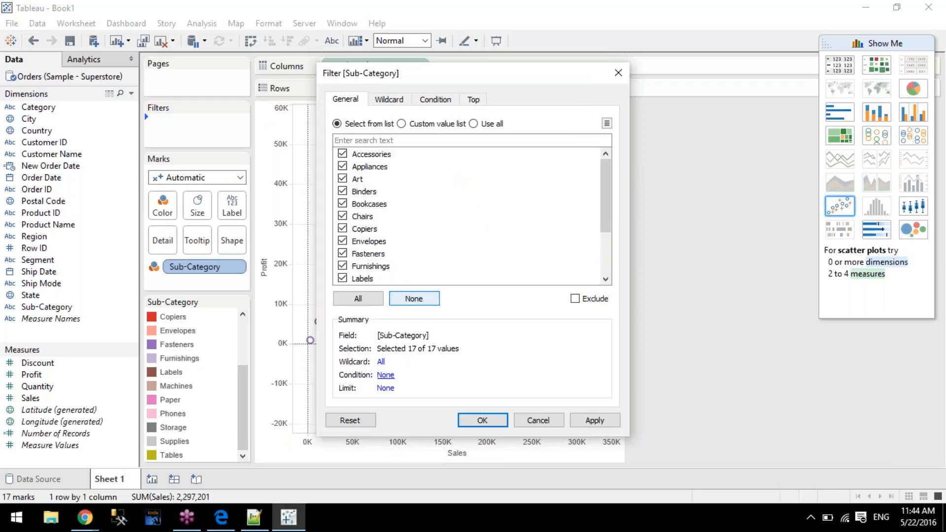
{"action": "left_click", "coordinate": [482, 420]}
{"action": "left_click", "coordinate": [852, 42]}
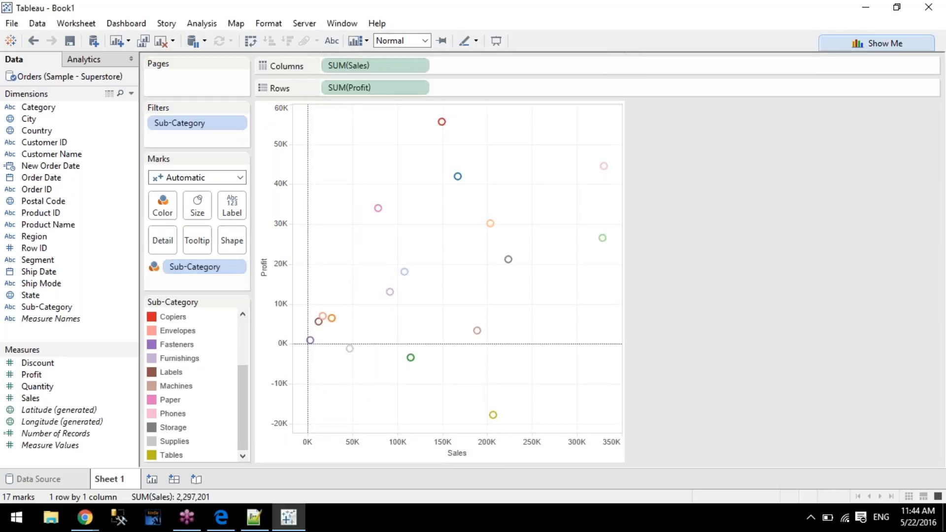
Show the Sub-Category filter control on the sheet and set it to Single value (slider).
{"action": "left_click", "coordinate": [238, 124]}
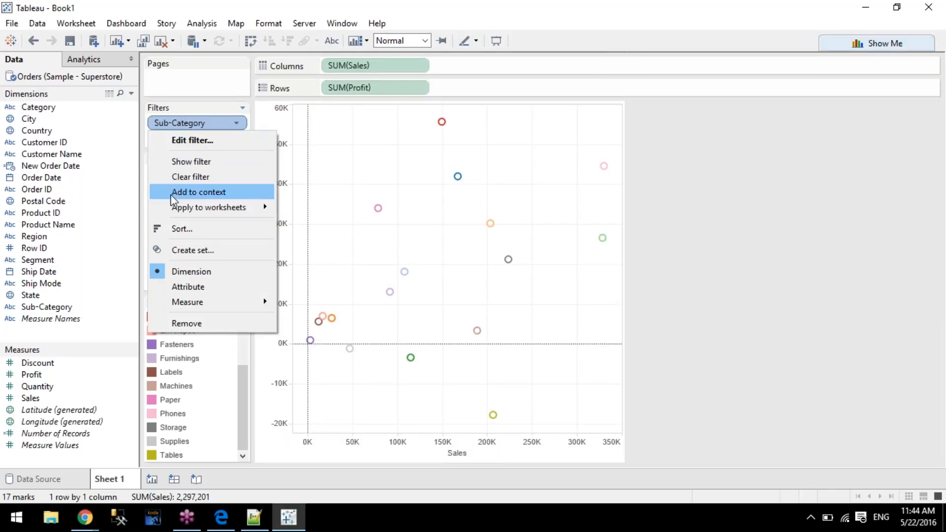
{"action": "mouse_move", "coordinate": [229, 208]}
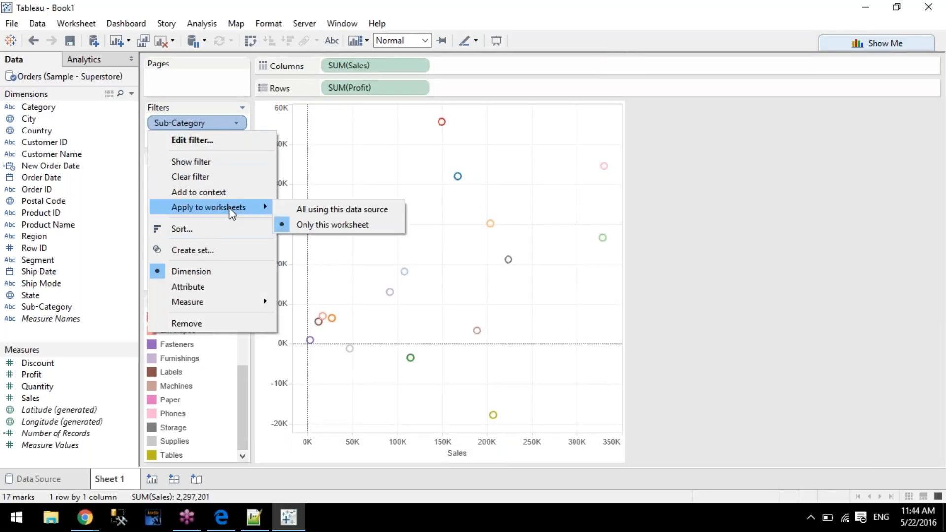
{"action": "left_click", "coordinate": [211, 161]}
{"action": "left_click", "coordinate": [932, 108]}
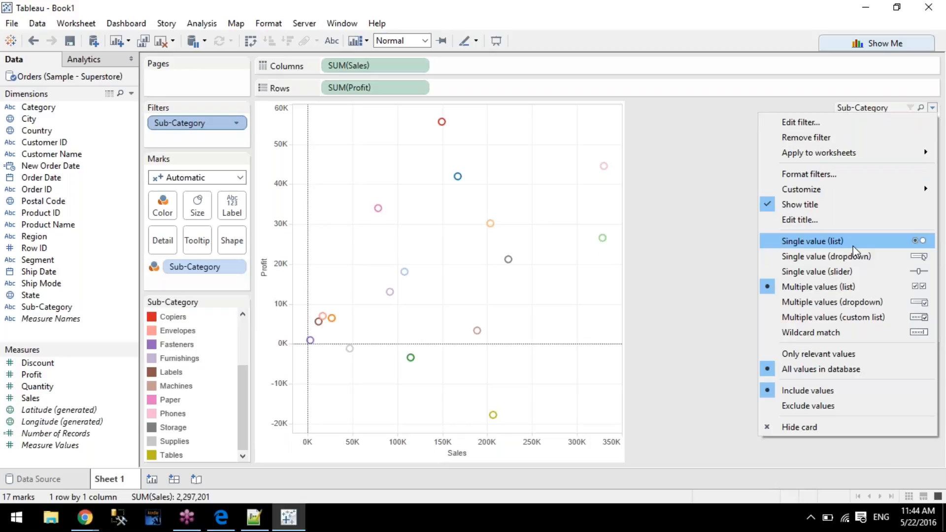
{"action": "left_click", "coordinate": [854, 276]}
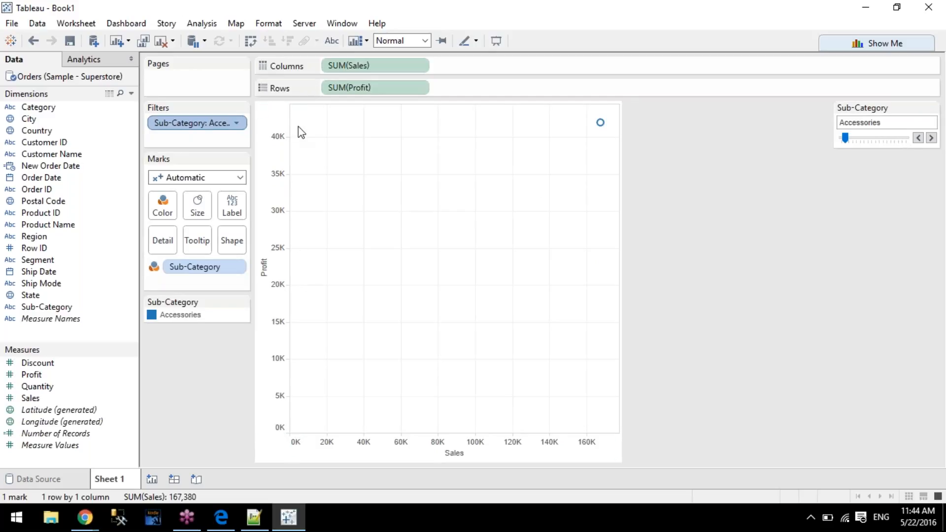
Step the Sub-Category slider through the values from Accessories to Copiers, comparing Chairs and Copiers back and forth.
{"action": "left_click", "coordinate": [931, 138]}
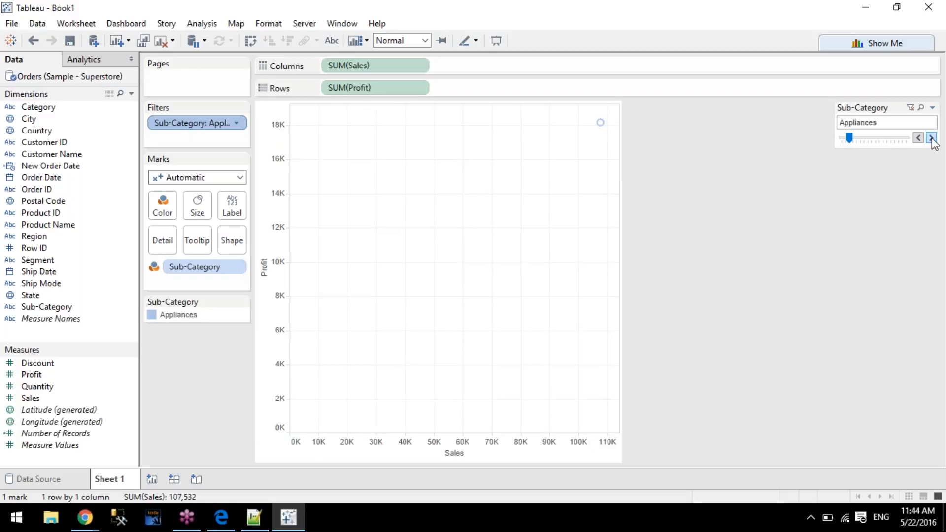
{"action": "left_click", "coordinate": [931, 138]}
{"action": "left_click", "coordinate": [931, 138]}
{"action": "left_click", "coordinate": [931, 138]}
{"action": "left_click", "coordinate": [931, 138]}
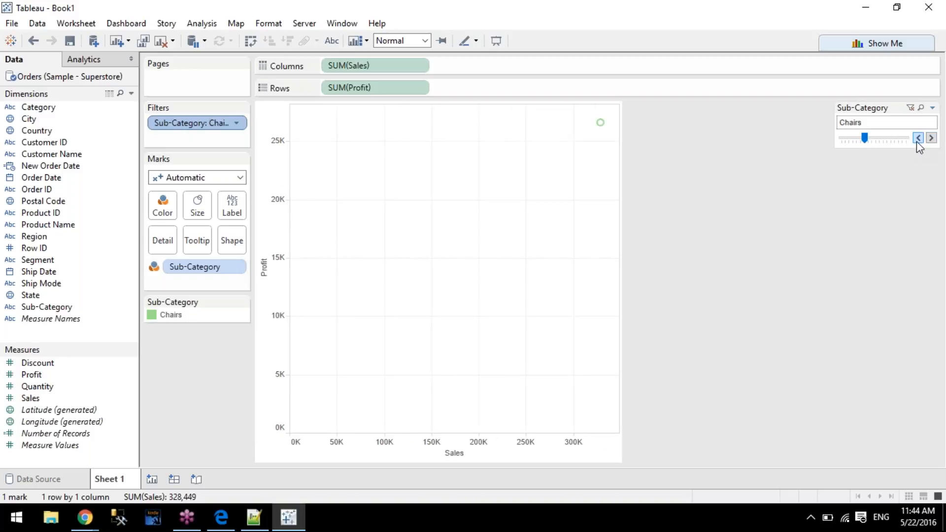
{"action": "left_click", "coordinate": [917, 139]}
{"action": "left_click", "coordinate": [931, 138]}
{"action": "left_click", "coordinate": [931, 138]}
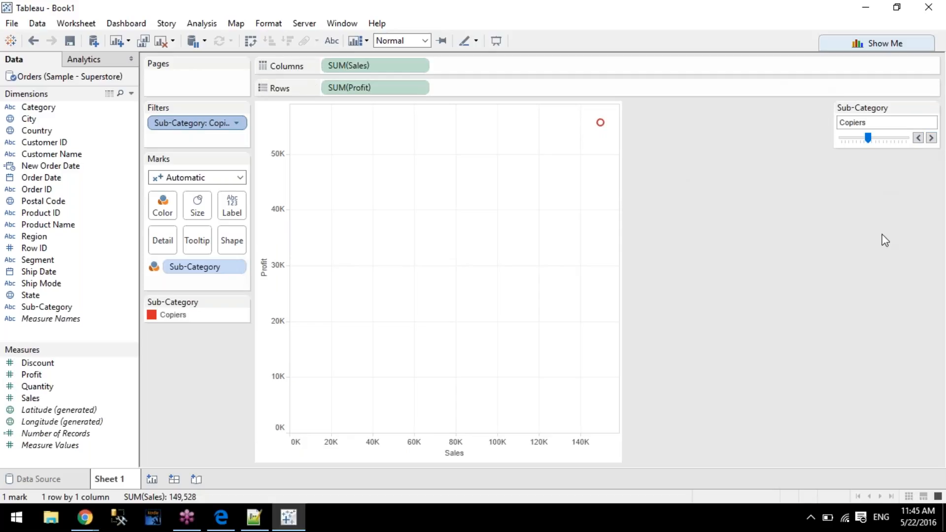
{"action": "left_click", "coordinate": [919, 138]}
{"action": "left_click", "coordinate": [931, 139]}
{"action": "left_click", "coordinate": [919, 138]}
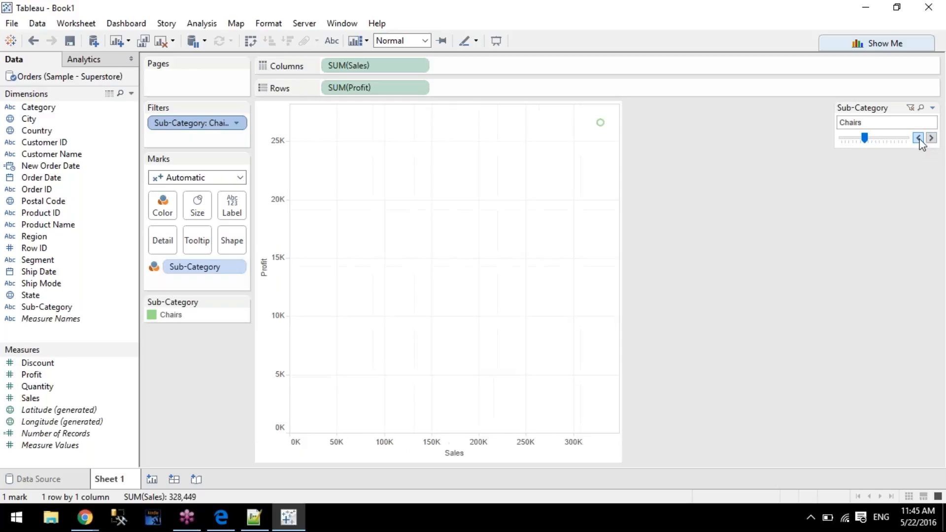
{"action": "left_click", "coordinate": [930, 139]}
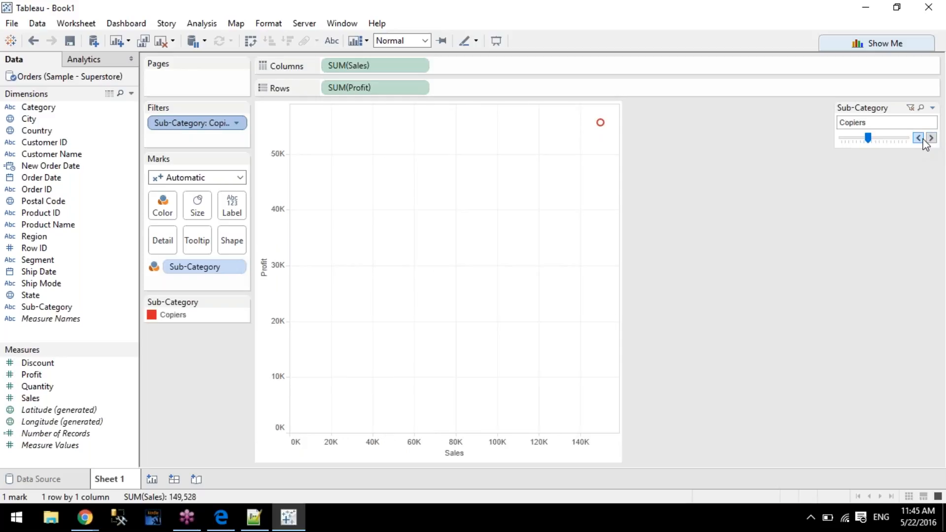
{"action": "left_click", "coordinate": [919, 138]}
{"action": "left_click", "coordinate": [930, 139]}
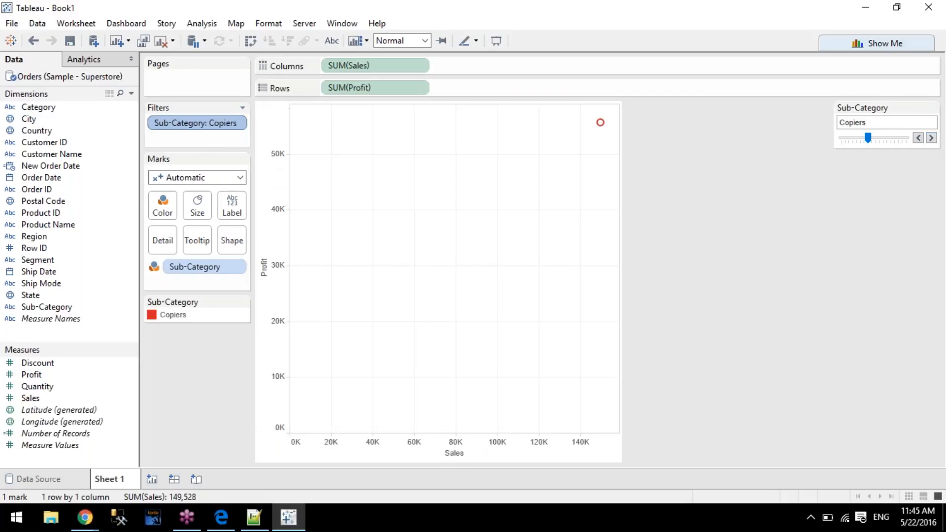
Move Sub-Category from Filters to Pages and advance the pages from Accessories to Chairs.
{"action": "left_click_drag", "start_coordinate": [186, 129], "coordinate": [186, 82]}
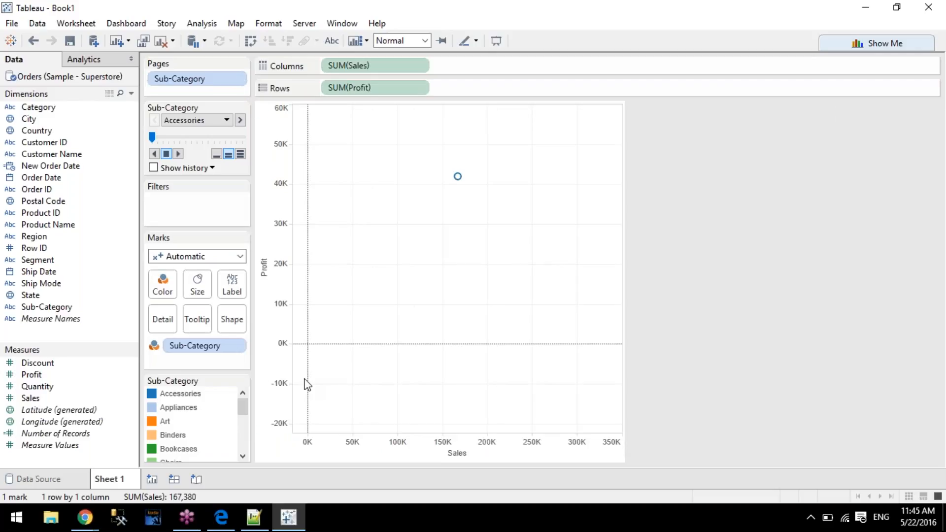
{"action": "left_click", "coordinate": [240, 120]}
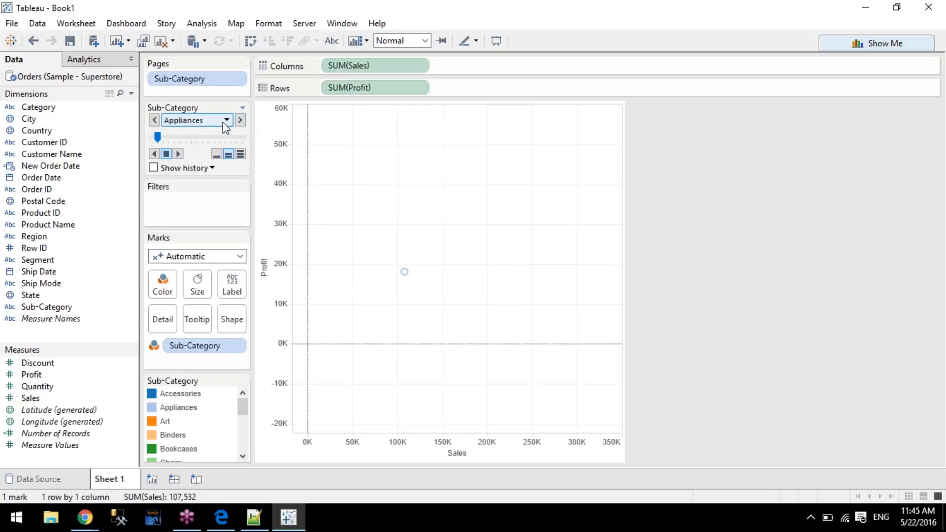
{"action": "left_click", "coordinate": [239, 120]}
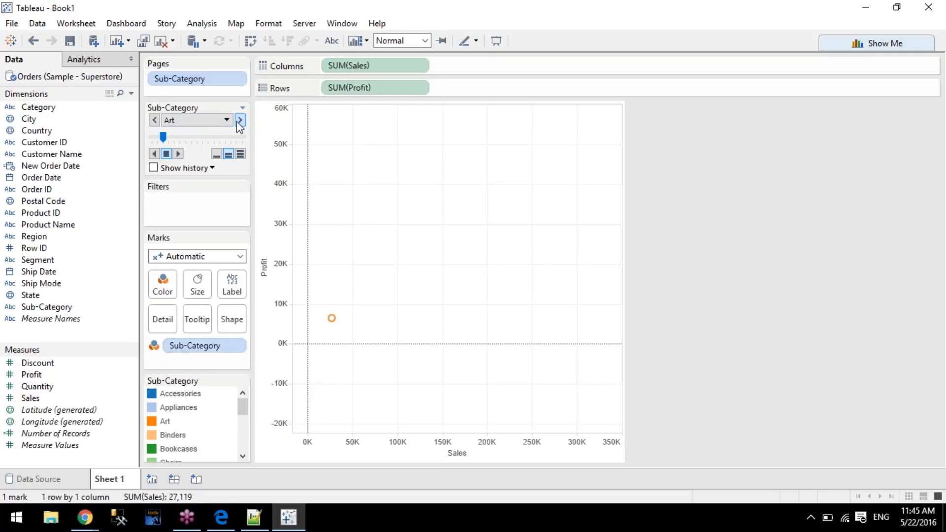
{"action": "left_click", "coordinate": [240, 121]}
{"action": "left_click", "coordinate": [240, 121]}
{"action": "left_click", "coordinate": [240, 121]}
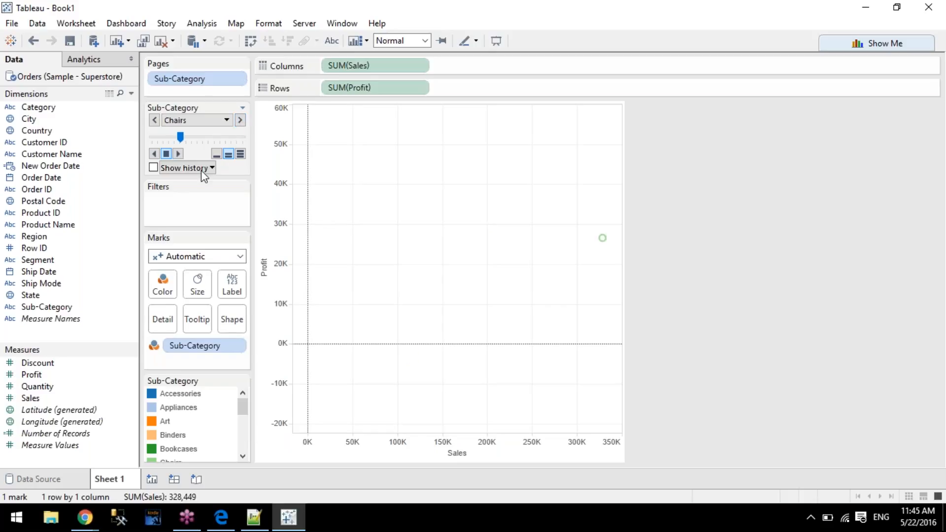
Turn on page history for All marks and inspect the faded marks of the previous sub-categories.
{"action": "left_click", "coordinate": [175, 169]}
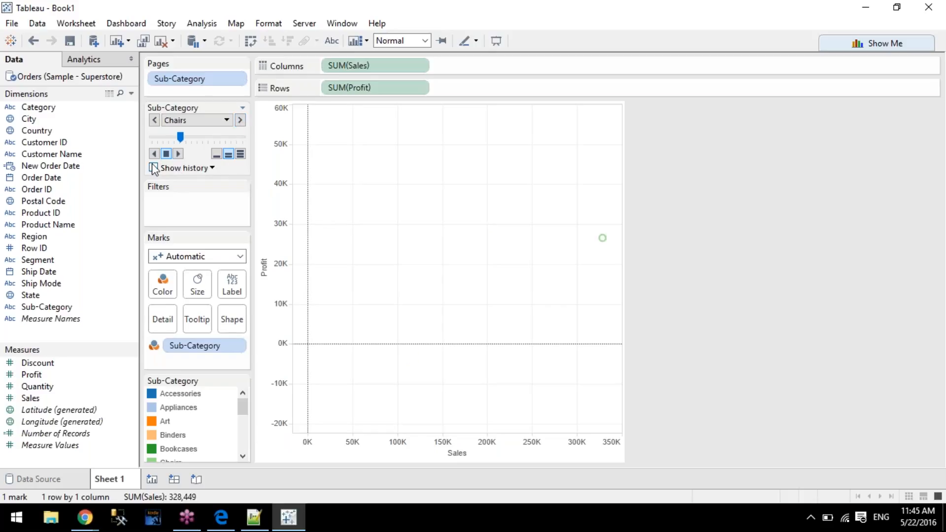
{"action": "left_click", "coordinate": [212, 168]}
{"action": "left_click", "coordinate": [269, 215]}
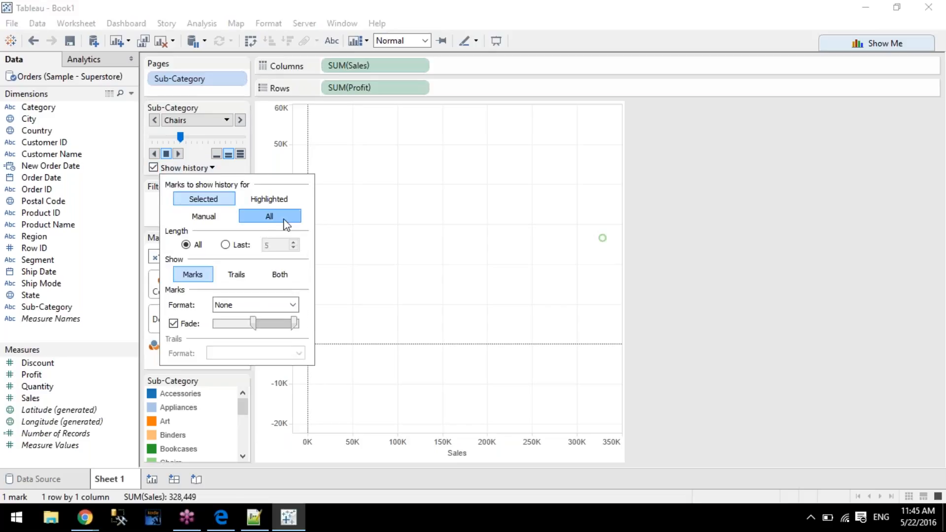
{"action": "left_click", "coordinate": [490, 223]}
{"action": "left_click", "coordinate": [723, 171]}
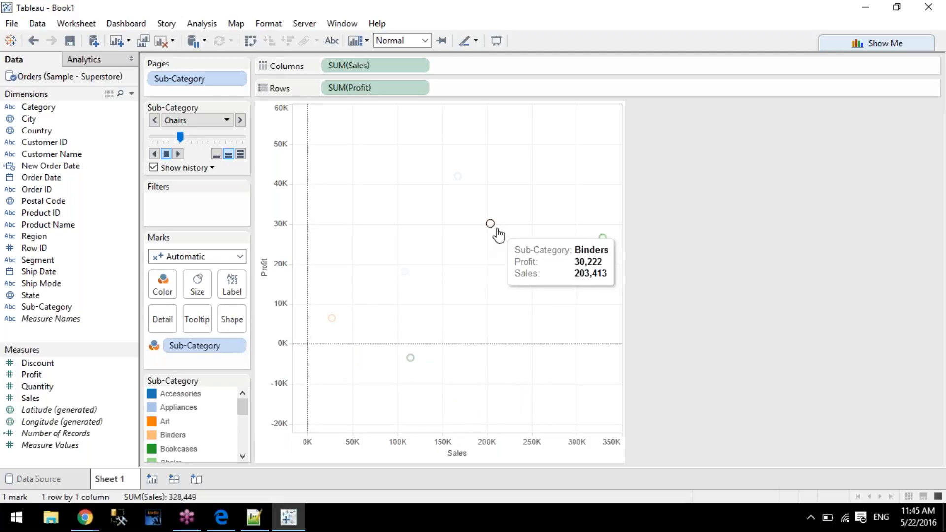
{"action": "mouse_move", "coordinate": [454, 177]}
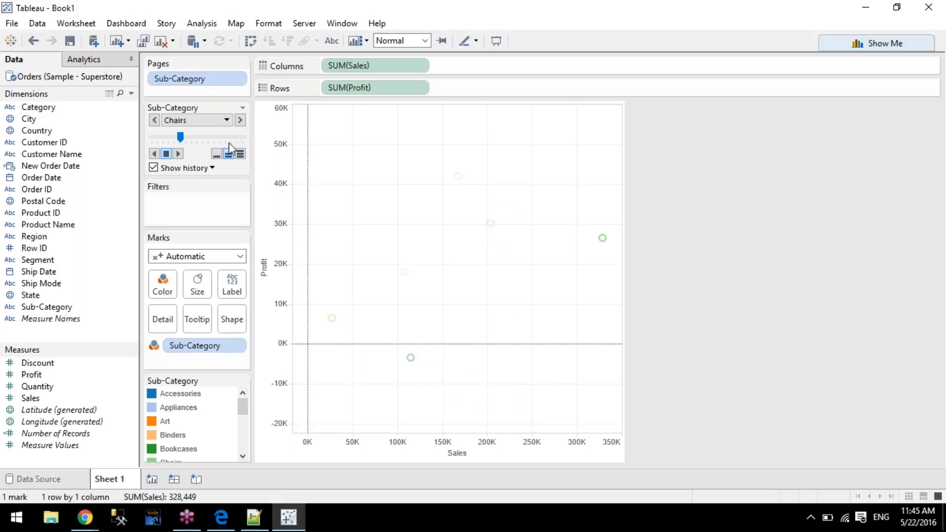
Limit the page history length to the last 5, keep Fade on, and extend the fade range down to its lightest end.
{"action": "left_click", "coordinate": [192, 168]}
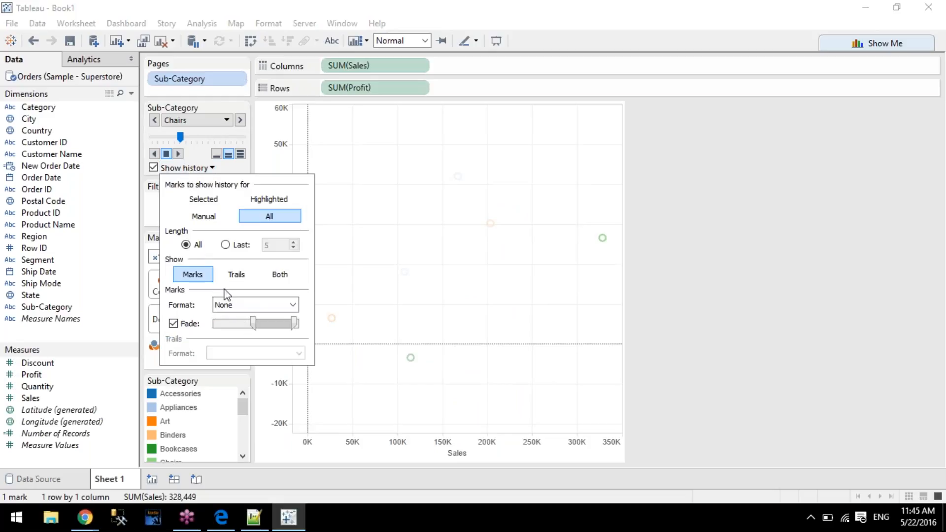
{"action": "left_click", "coordinate": [225, 244]}
{"action": "left_click", "coordinate": [174, 324]}
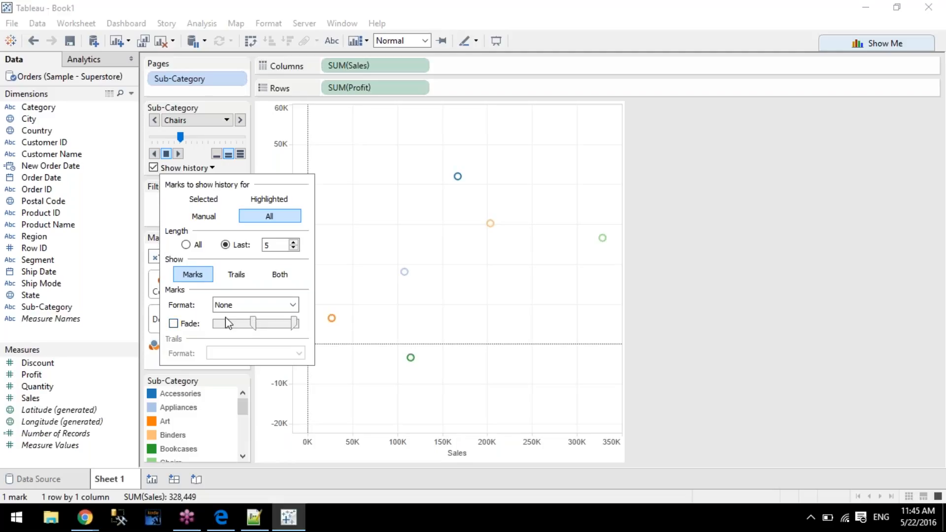
{"action": "left_click", "coordinate": [195, 324]}
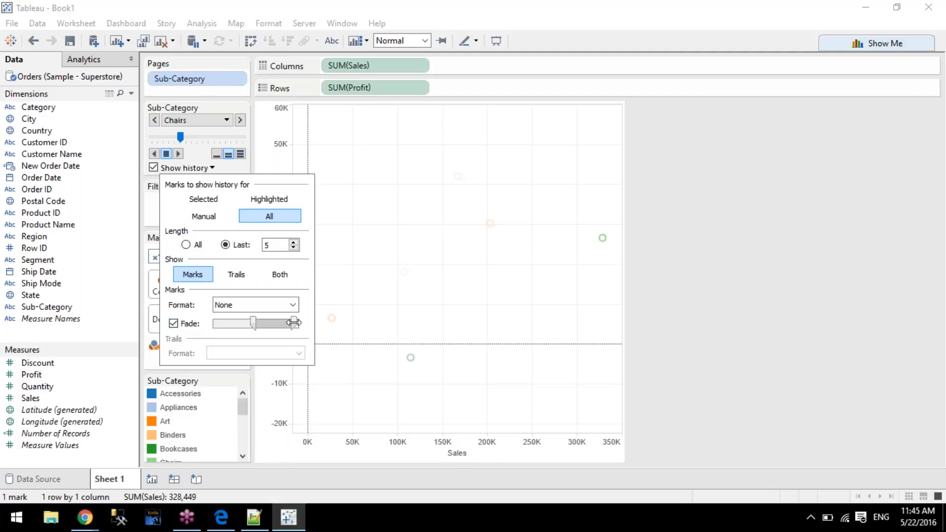
{"action": "left_click_drag", "start_coordinate": [253, 321], "coordinate": [211, 321]}
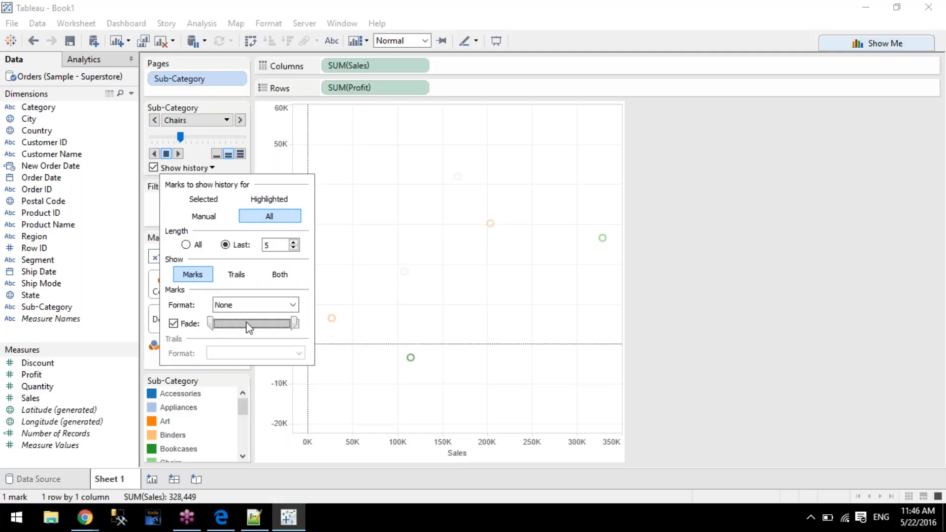
{"action": "left_click", "coordinate": [490, 322]}
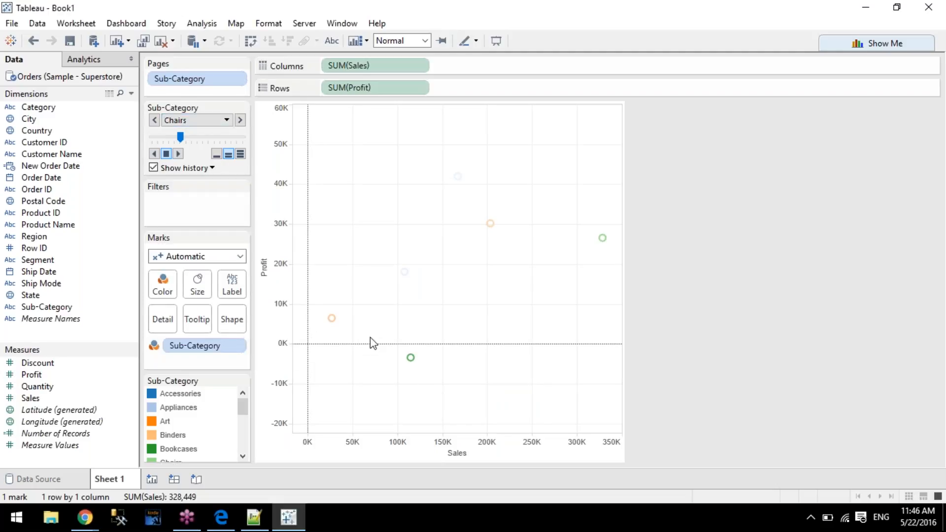
{"action": "mouse_move", "coordinate": [412, 360]}
{"action": "mouse_move", "coordinate": [602, 240]}
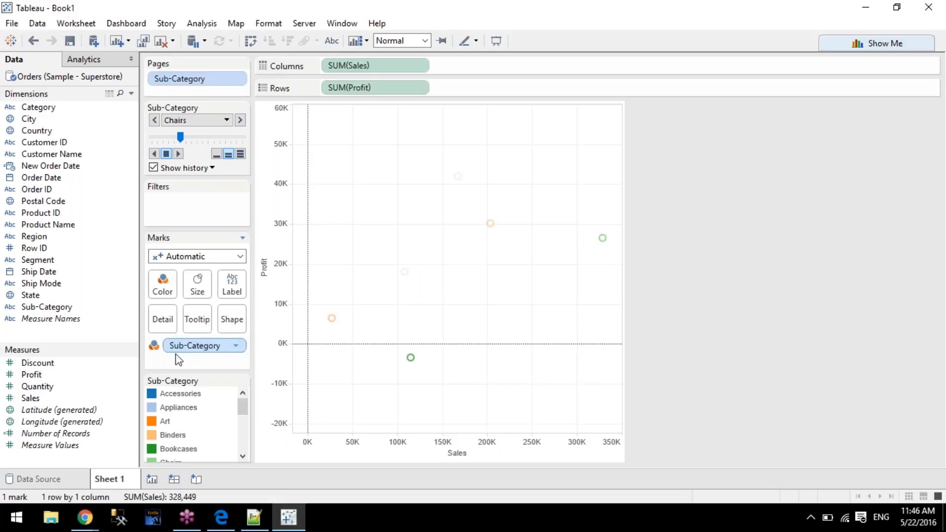
Change the Sub-Category field on the Marks card from Color to Detail.
{"action": "left_click", "coordinate": [234, 345]}
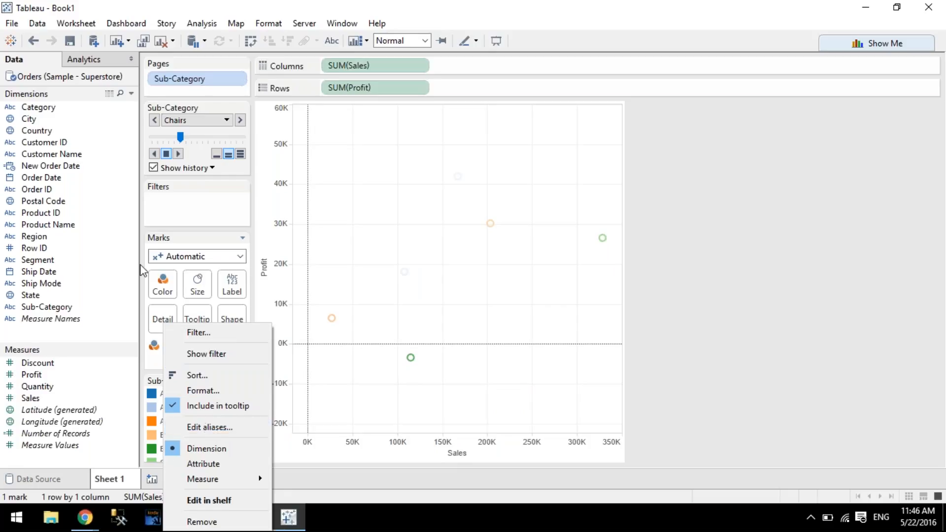
{"action": "left_click", "coordinate": [154, 344]}
{"action": "double_click", "coordinate": [154, 345]}
{"action": "left_click", "coordinate": [182, 365]}
{"action": "left_click", "coordinate": [155, 346]}
{"action": "left_click", "coordinate": [197, 407]}
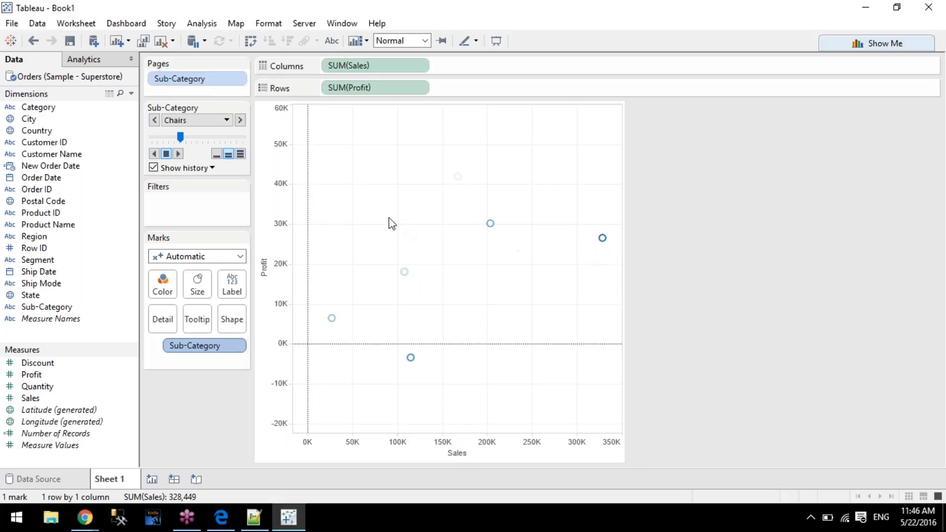
Advance the Sub-Category pages from Chairs to Fasteners with the history trail showing.
{"action": "left_click", "coordinate": [241, 121]}
{"action": "left_click", "coordinate": [241, 121]}
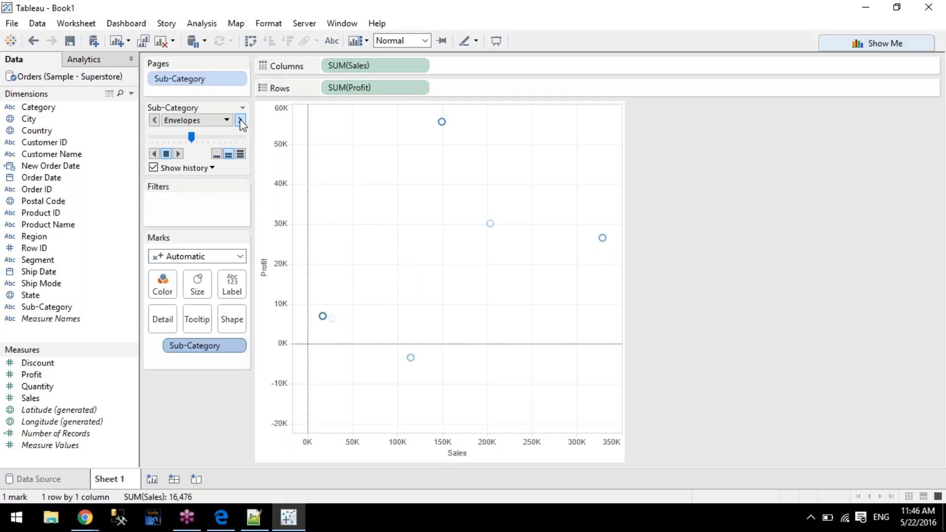
{"action": "left_click", "coordinate": [241, 121]}
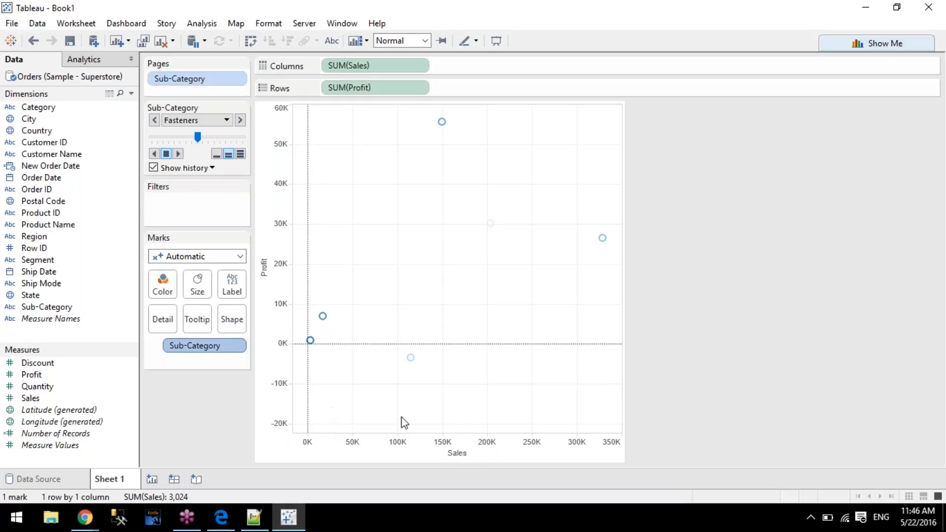
Move Sub-Category from Pages to Filters with all of its values selected.
{"action": "mouse_move", "coordinate": [498, 233]}
{"action": "left_click_drag", "start_coordinate": [194, 78], "coordinate": [177, 205]}
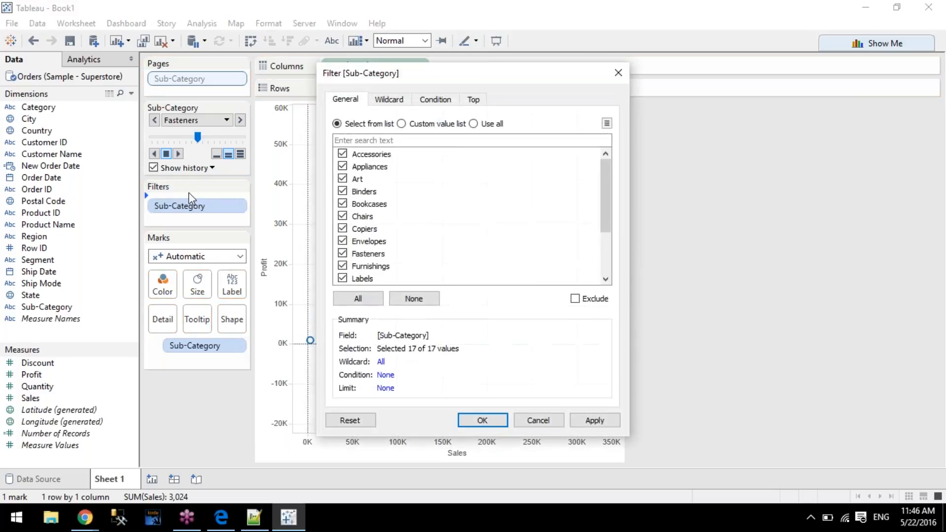
{"action": "left_click", "coordinate": [482, 420]}
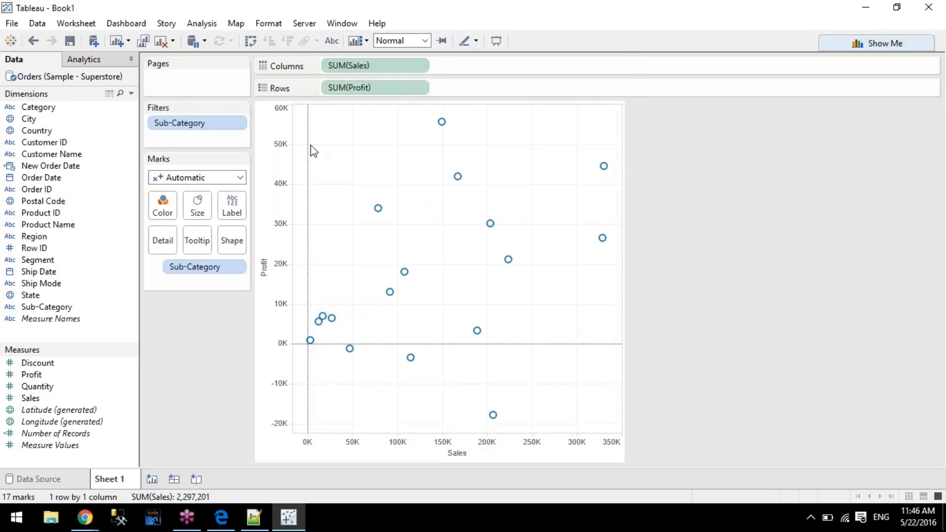
Show the Sub-Category filter as a single value slider and advance it to Art.
{"action": "left_click", "coordinate": [237, 122]}
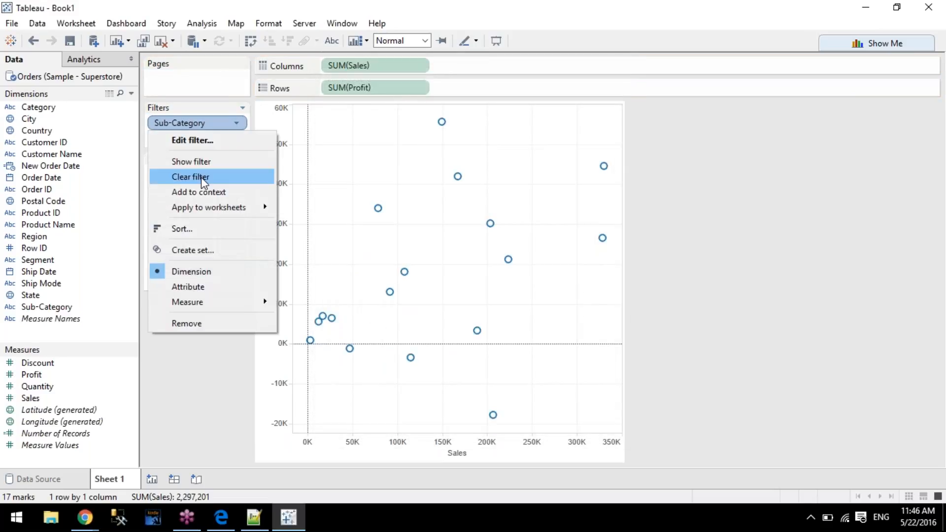
{"action": "left_click", "coordinate": [206, 156]}
{"action": "left_click", "coordinate": [932, 108]}
{"action": "left_click", "coordinate": [831, 273]}
{"action": "left_click", "coordinate": [931, 138]}
{"action": "left_click", "coordinate": [931, 138]}
{"action": "left_click", "coordinate": [931, 138]}
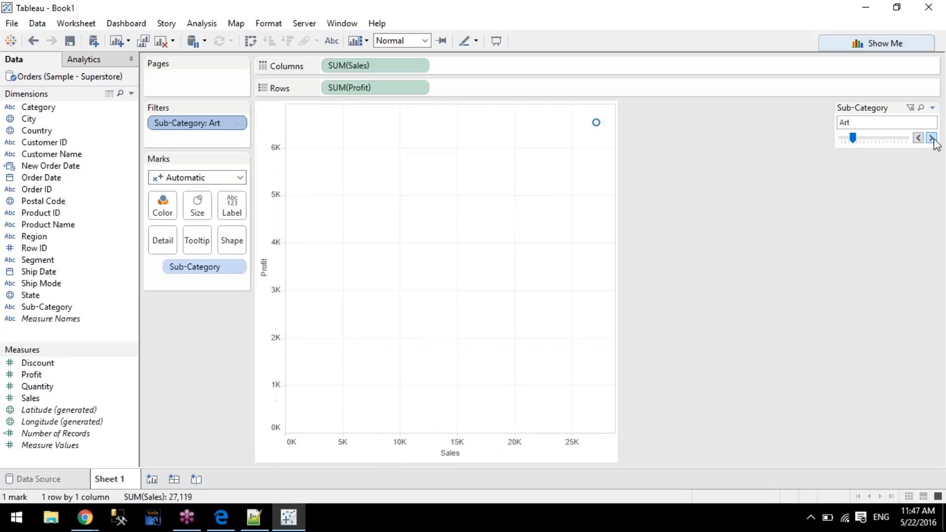
Move Sub-Category from Filters back to Pages and play its pages from Accessories through Tables.
{"action": "left_click_drag", "start_coordinate": [178, 129], "coordinate": [185, 79]}
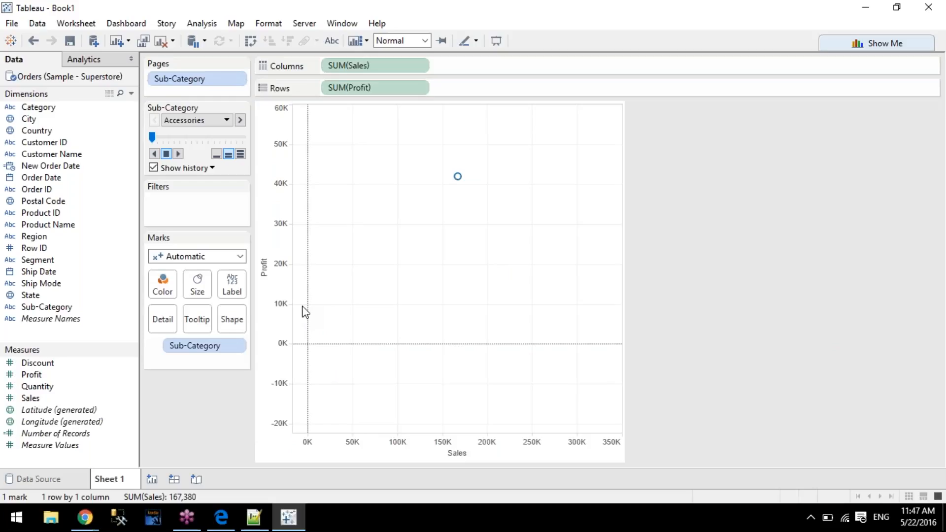
{"action": "left_click", "coordinate": [178, 153]}
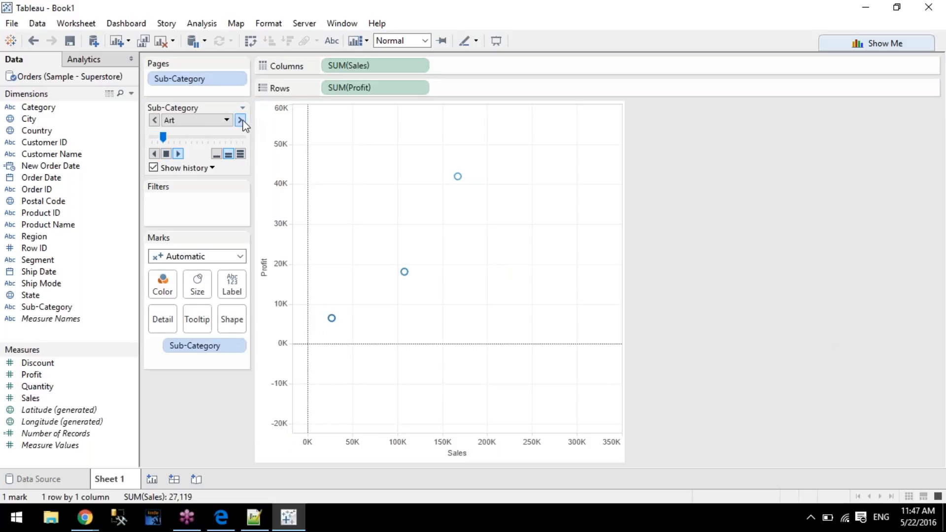
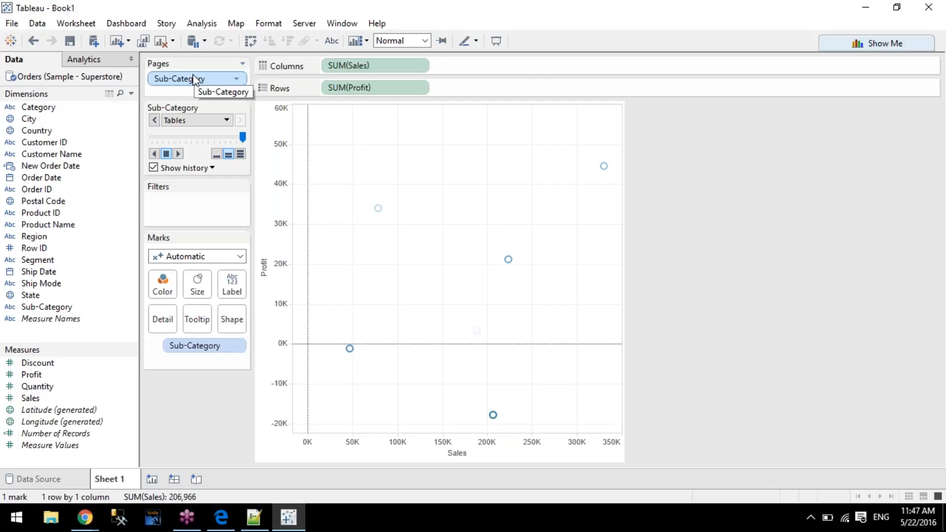
Remove Sub-Category from Pages and the Marks card, and color the scatter plot marks by Category.
{"action": "left_click_drag", "start_coordinate": [194, 77], "coordinate": [164, 271]}
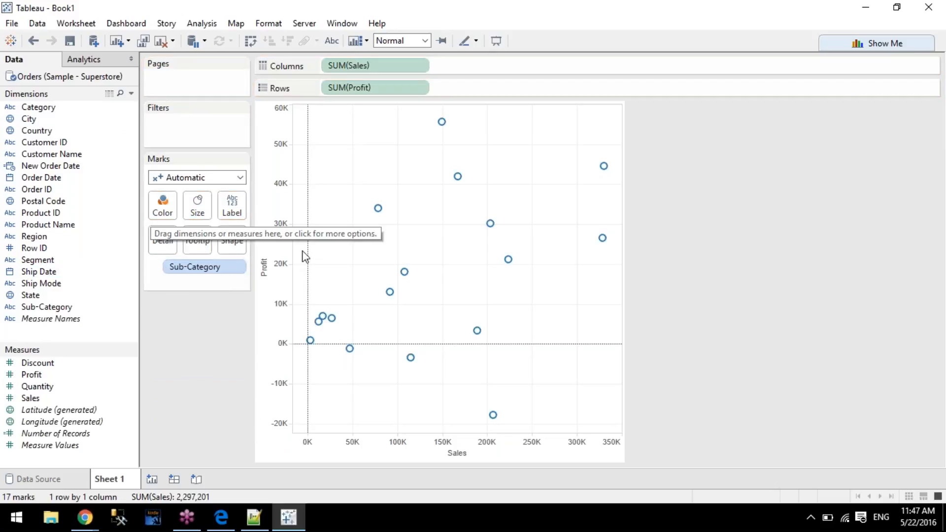
{"action": "left_click_drag", "start_coordinate": [38, 107], "coordinate": [165, 197]}
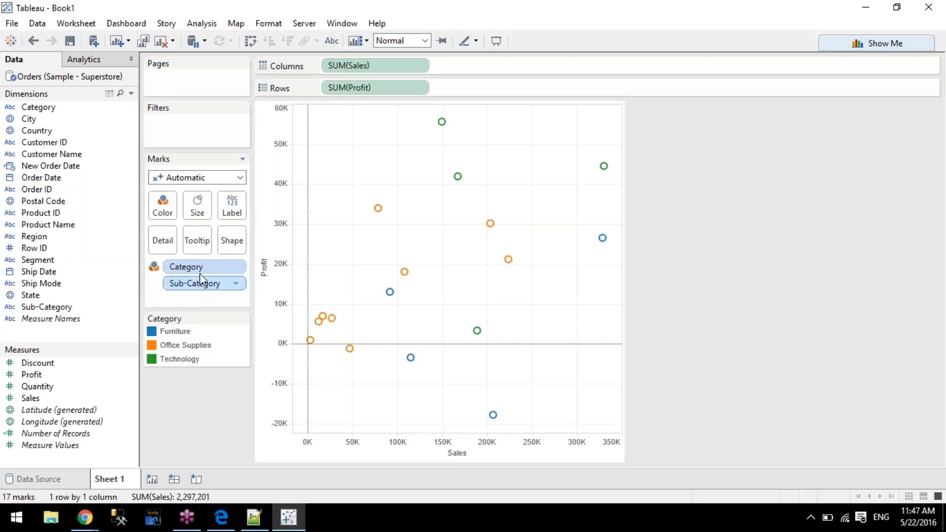
{"action": "left_click_drag", "start_coordinate": [202, 282], "coordinate": [200, 384]}
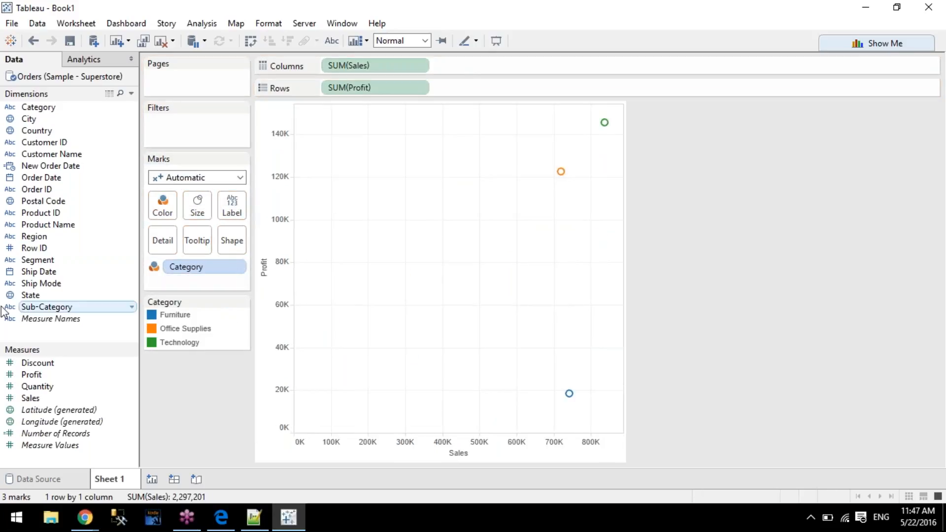
Add Order Date to Pages by year and play the pages from 2011 through 2014 with history showing.
{"action": "left_click_drag", "start_coordinate": [34, 177], "coordinate": [187, 77]}
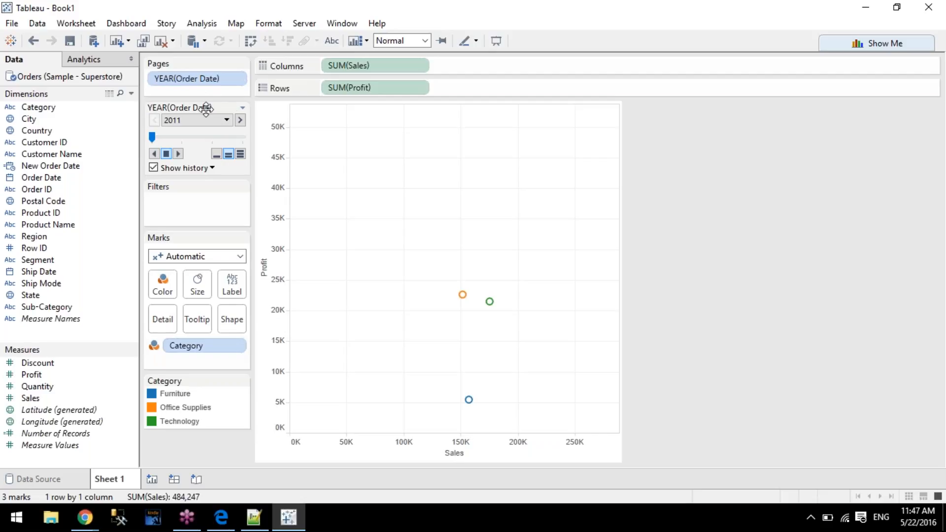
{"action": "left_click", "coordinate": [243, 108]}
{"action": "left_click", "coordinate": [243, 109]}
{"action": "left_click", "coordinate": [242, 108]}
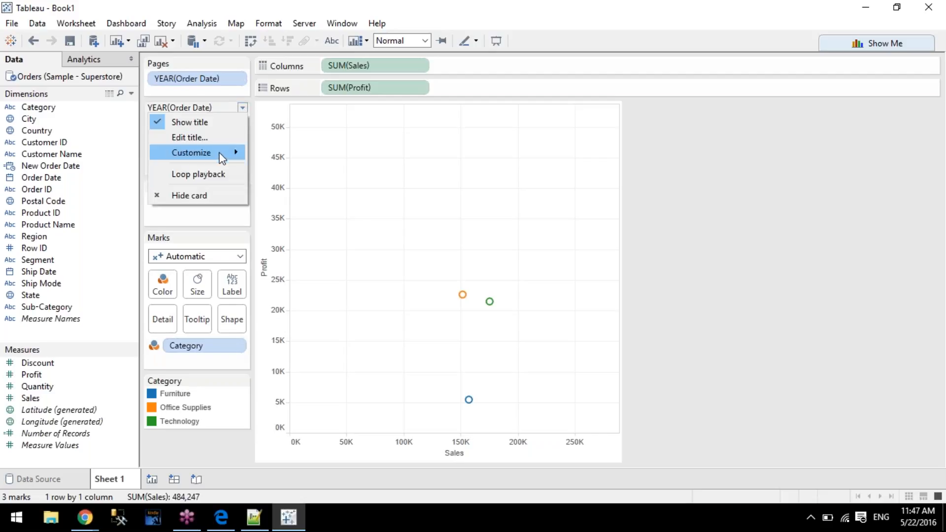
{"action": "left_click", "coordinate": [207, 224]}
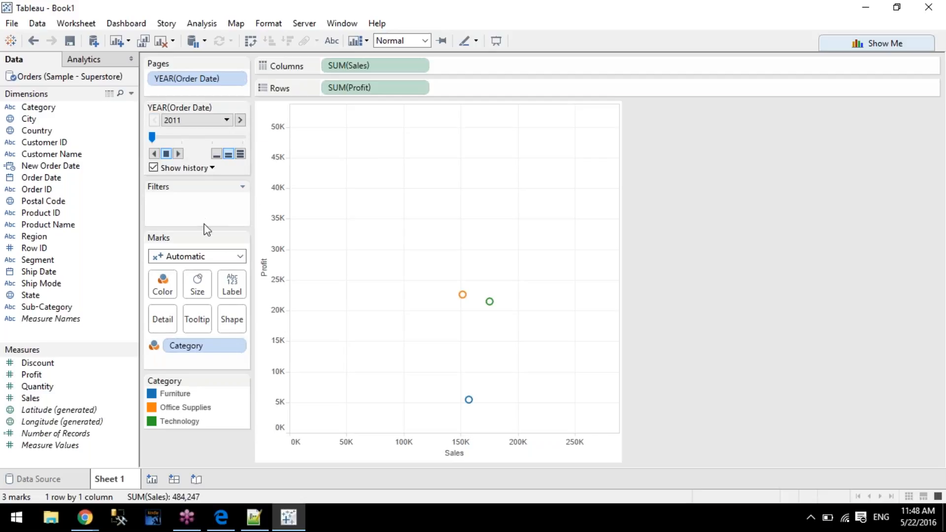
{"action": "left_click", "coordinate": [179, 155]}
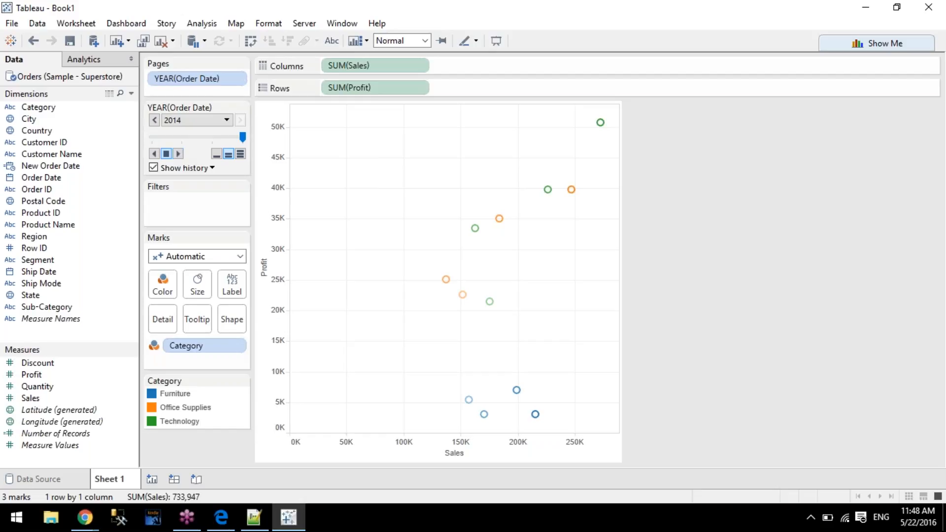
Remove Category from Color and set the page history to show Trails instead of Marks.
{"action": "left_click_drag", "start_coordinate": [189, 345], "coordinate": [205, 463]}
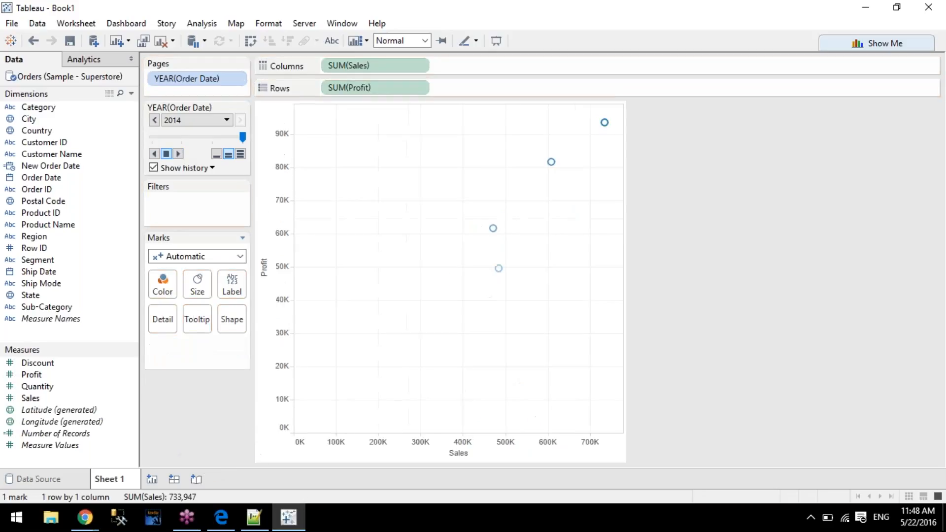
{"action": "left_click", "coordinate": [196, 172]}
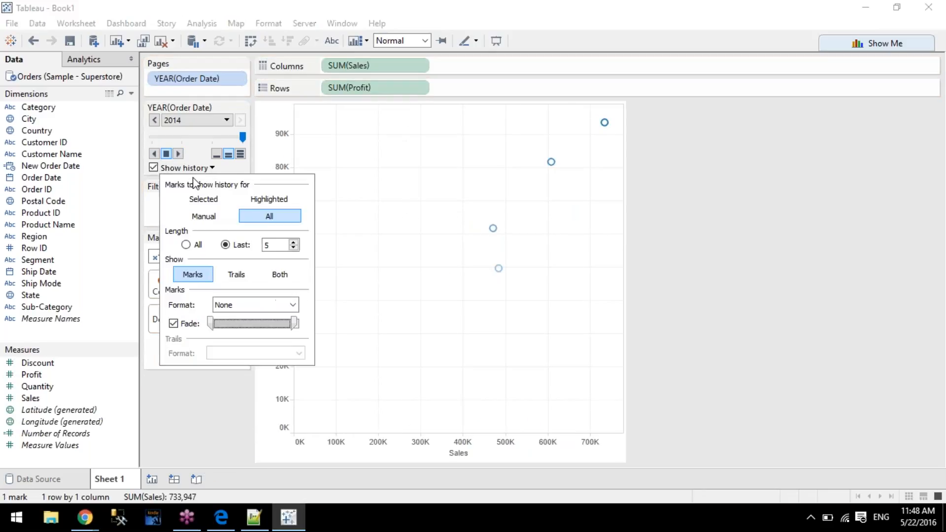
{"action": "left_click", "coordinate": [235, 274]}
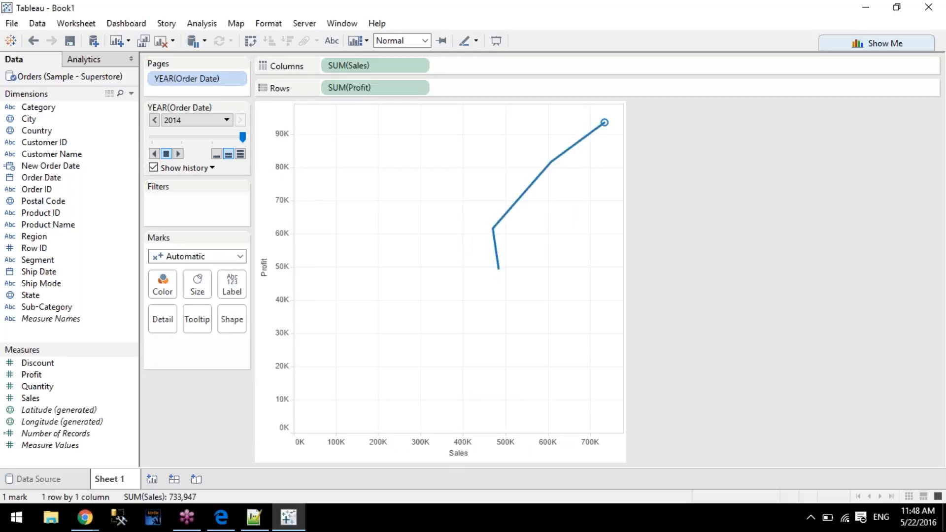
Replay the Order Date pages from 2011 through 2014 with the trail and review the page history options.
{"action": "left_click_drag", "start_coordinate": [242, 136], "coordinate": [86, 129]}
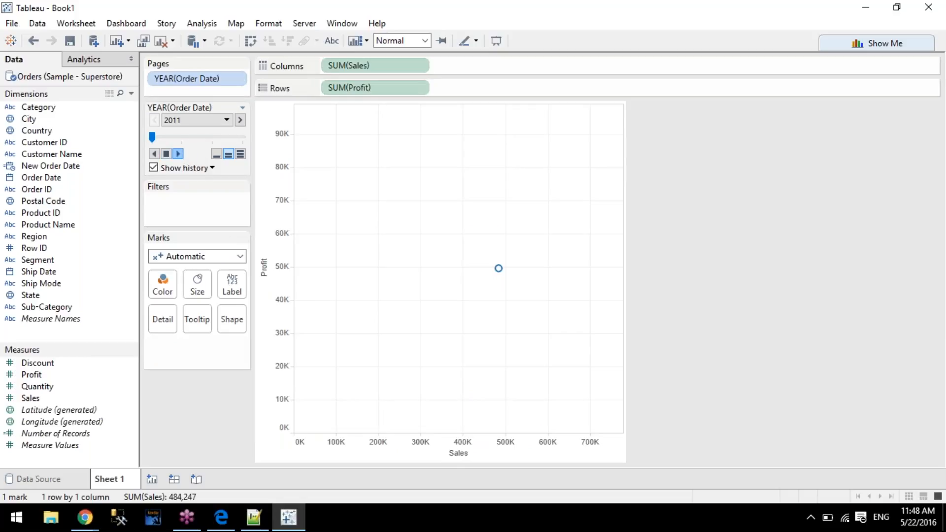
{"action": "left_click", "coordinate": [178, 153]}
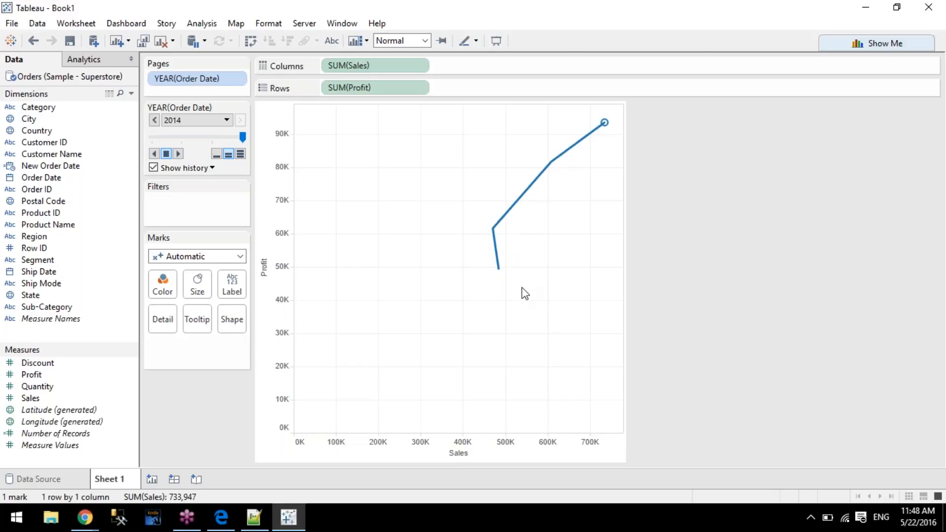
{"action": "mouse_move", "coordinate": [244, 141]}
{"action": "left_mouse_down"}
{"action": "mouse_move", "coordinate": [177, 135]}
{"action": "mouse_move", "coordinate": [246, 141]}
{"action": "left_mouse_up"}
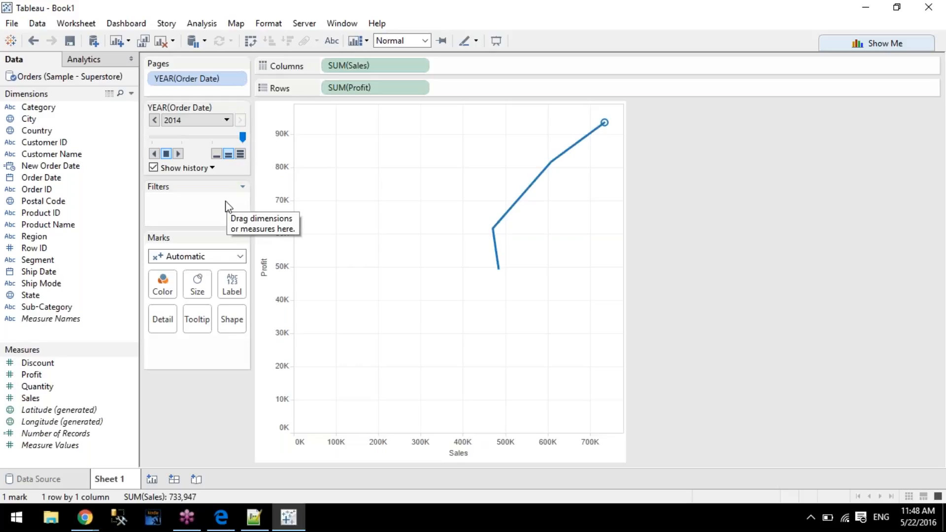
{"action": "left_click", "coordinate": [213, 169]}
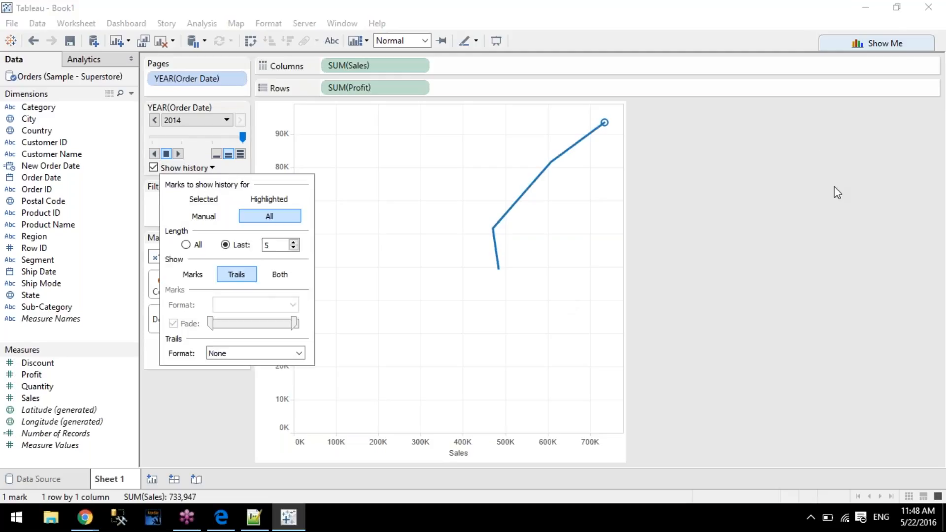
{"action": "left_click", "coordinate": [937, 206]}
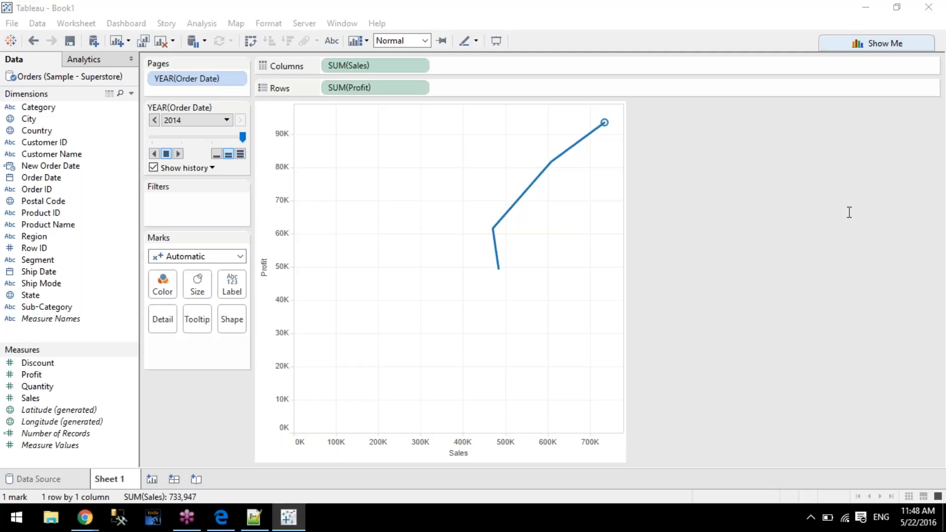
{"action": "left_click", "coordinate": [464, 175]}
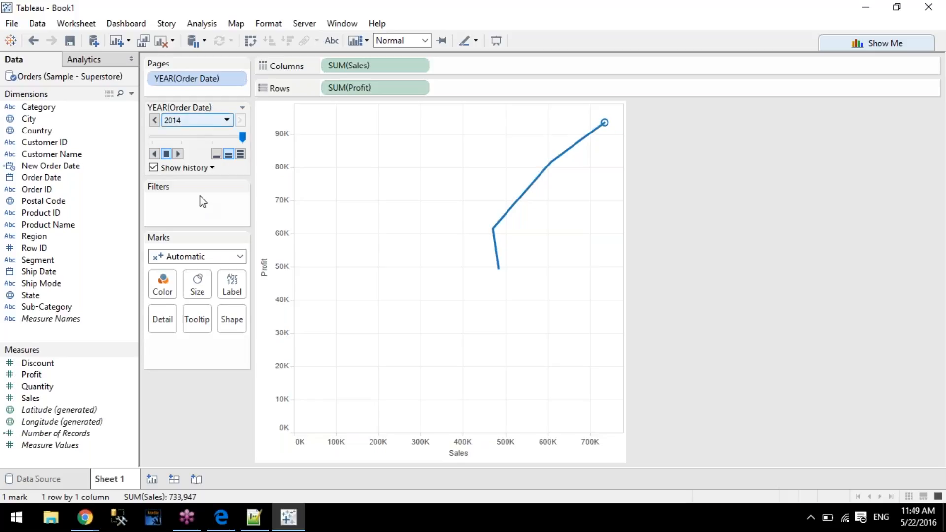
Switch to the Tableau training plan PDF in Edge, highlight item 25 on Swapping, and return to Tableau.
{"action": "left_click", "coordinate": [221, 517]}
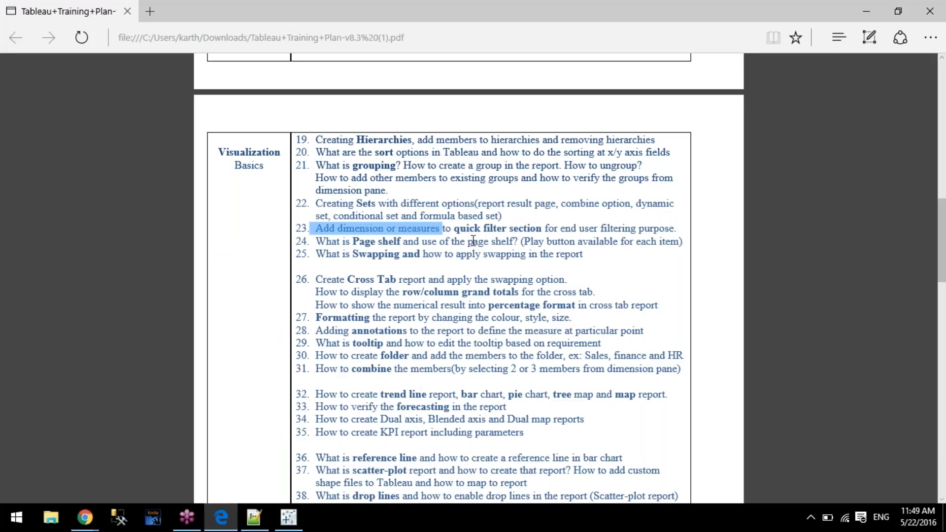
{"action": "left_click_drag", "start_coordinate": [314, 254], "coordinate": [583, 259]}
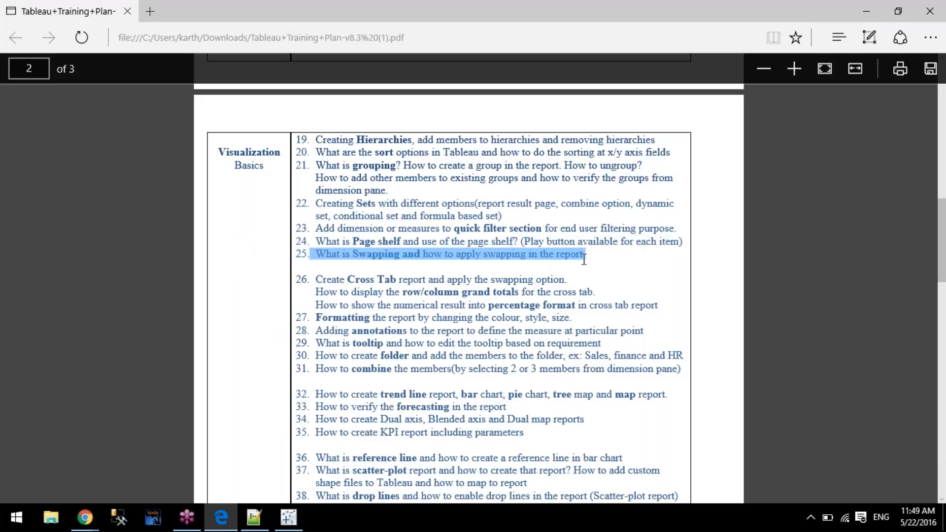
{"action": "mouse_move", "coordinate": [223, 525]}
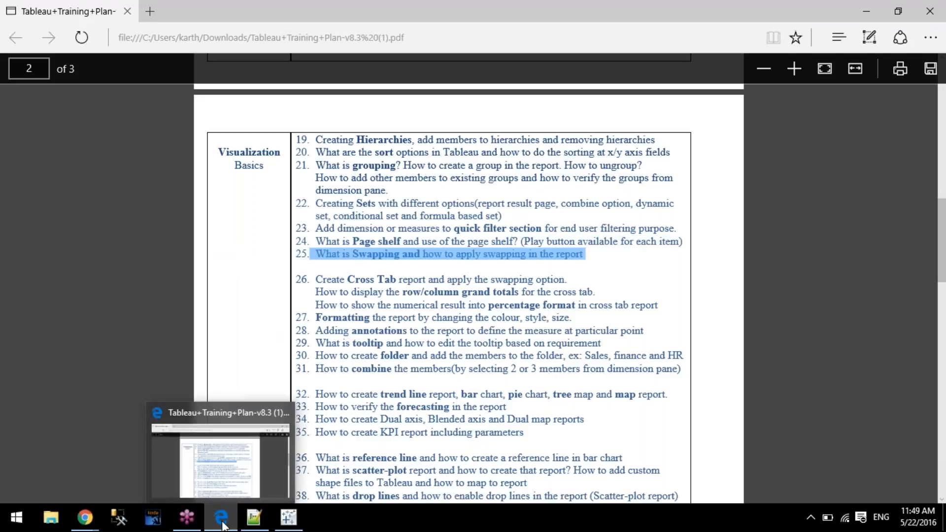
{"action": "key", "text": "alt+Tab"}
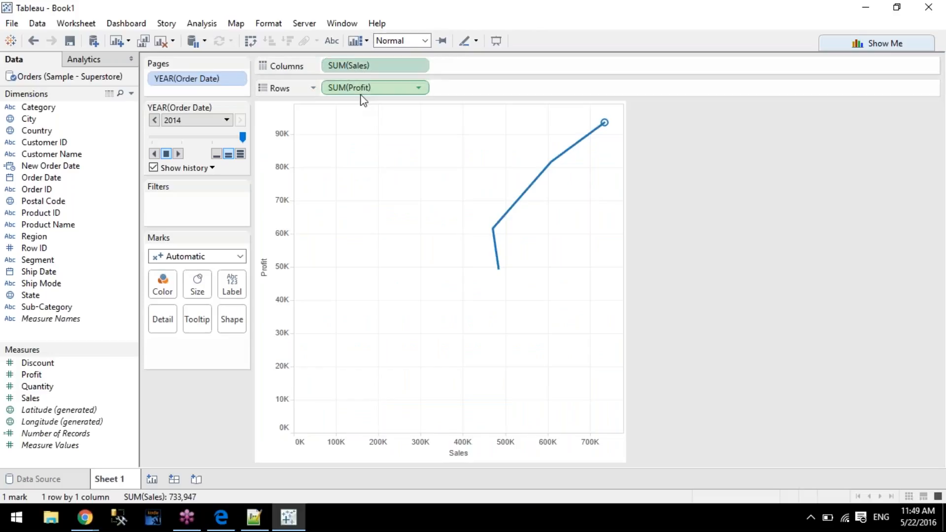
Exchange the two measures manually, moving SUM(Profit) to Columns and SUM(Sales) to Rows.
{"action": "left_click_drag", "start_coordinate": [367, 86], "coordinate": [466, 64]}
{"action": "left_click_drag", "start_coordinate": [387, 73], "coordinate": [347, 88]}
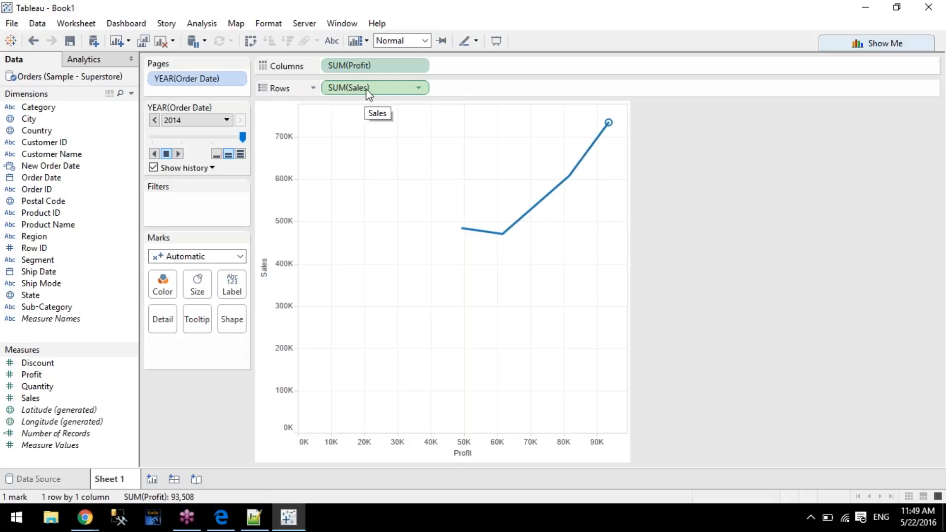
Swap rows and columns repeatedly with the Swap command, finishing with SUM(Sales) on Columns and SUM(Profit) on Rows.
{"action": "left_click", "coordinate": [251, 44]}
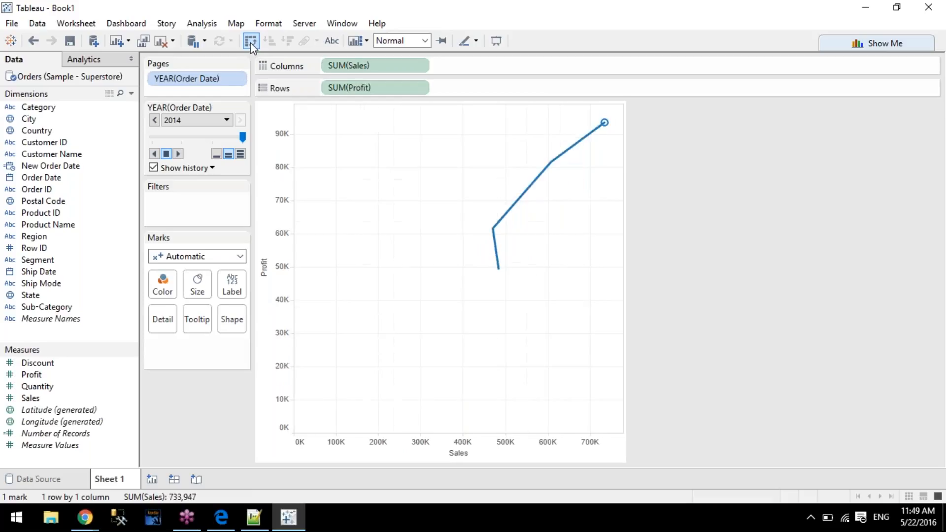
{"action": "left_click", "coordinate": [251, 42]}
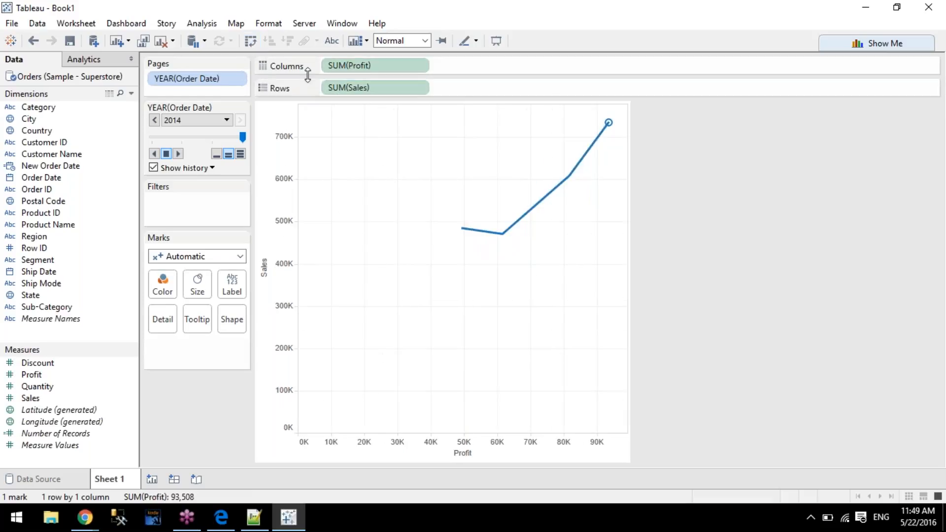
{"action": "left_click", "coordinate": [249, 43]}
{"action": "left_click", "coordinate": [249, 43]}
{"action": "left_click", "coordinate": [250, 43]}
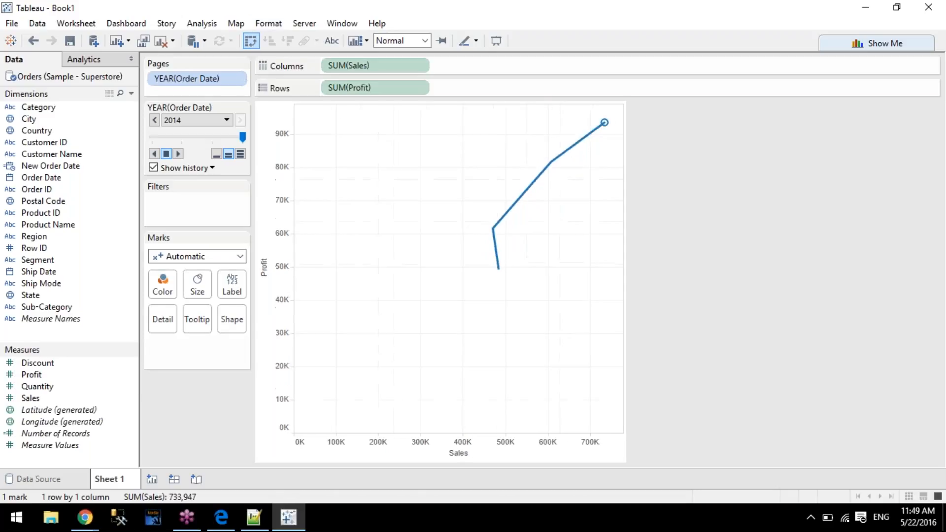
{"action": "left_click", "coordinate": [251, 42]}
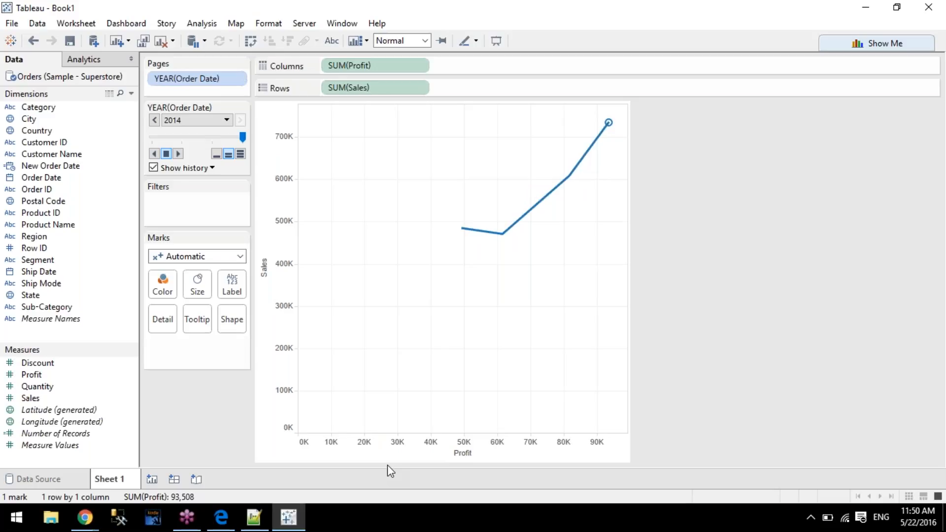
{"action": "left_click_drag", "start_coordinate": [362, 66], "coordinate": [389, 65]}
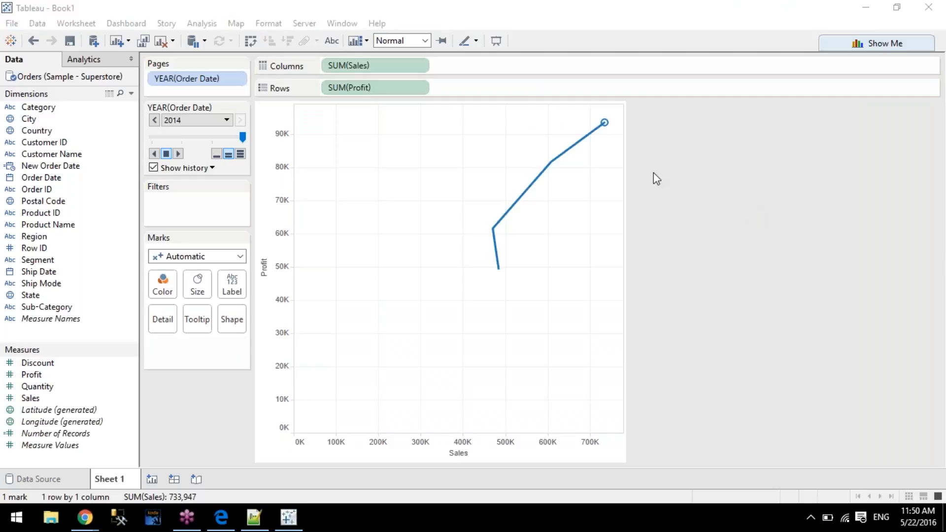
Remove YEAR(Order Date) from Pages and clear the entire sheet, with the Show Me chart options open.
{"action": "left_click_drag", "start_coordinate": [208, 87], "coordinate": [759, 158]}
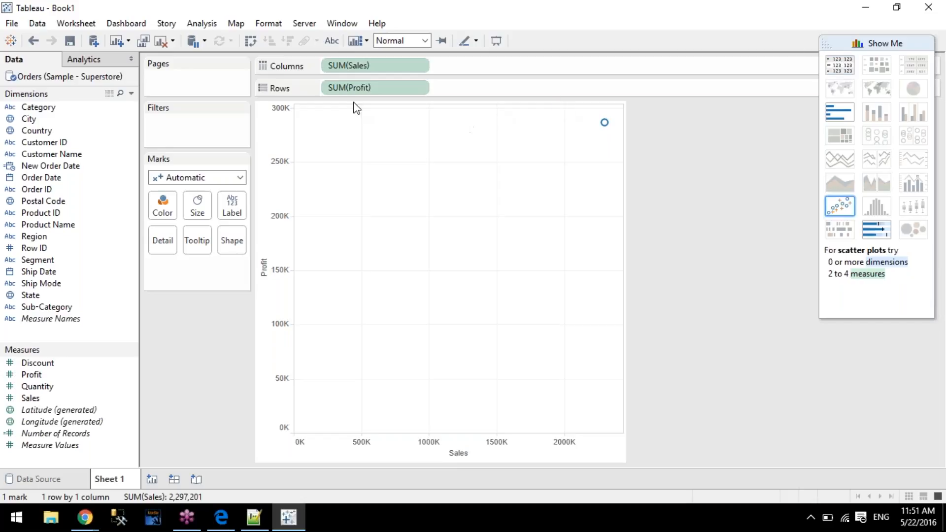
{"action": "left_click", "coordinate": [161, 40]}
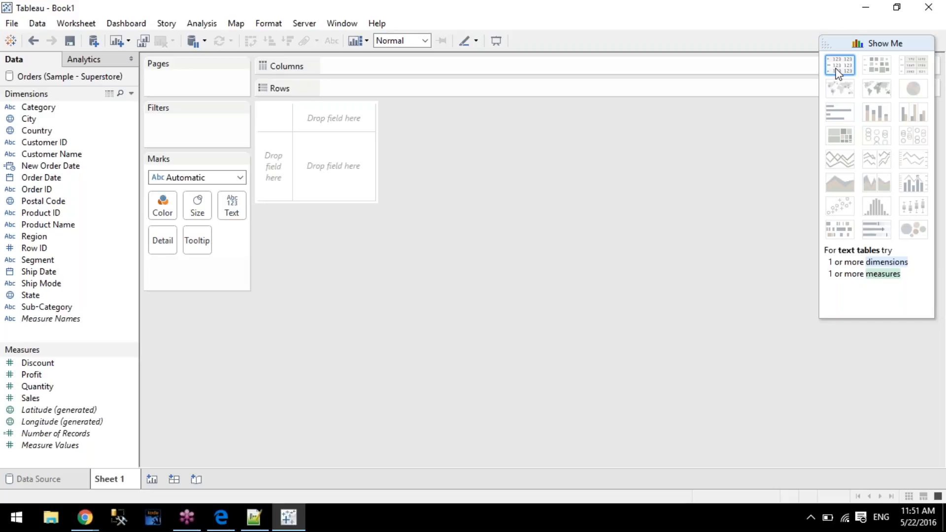
Select the Sub-Category dimension and the Sales measure and build a text table from them with Show Me.
{"action": "left_click", "coordinate": [34, 236]}
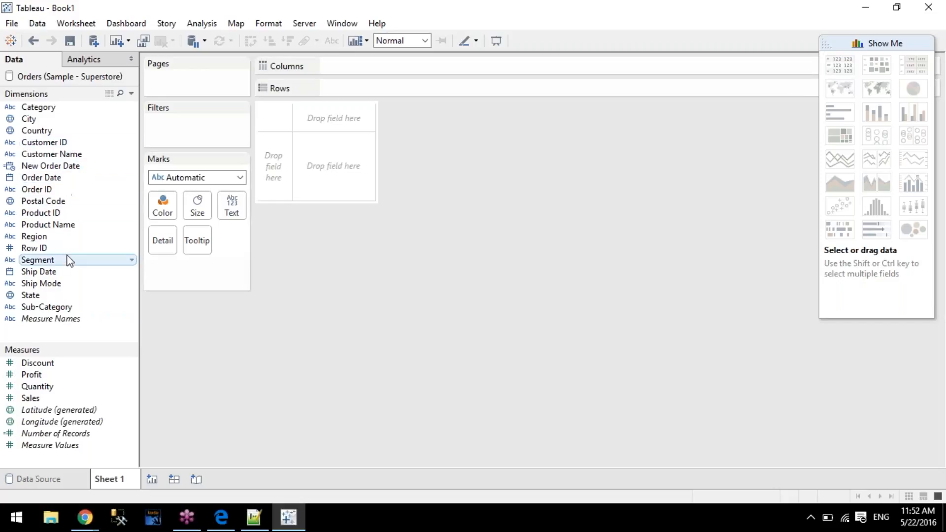
{"action": "left_click", "coordinate": [56, 309]}
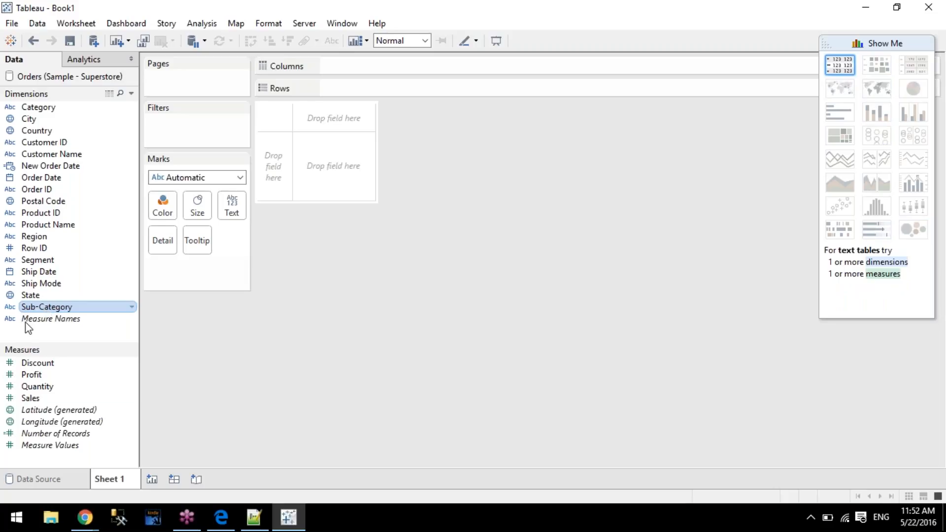
{"action": "left_click", "coordinate": [47, 398], "text": "ctrl"}
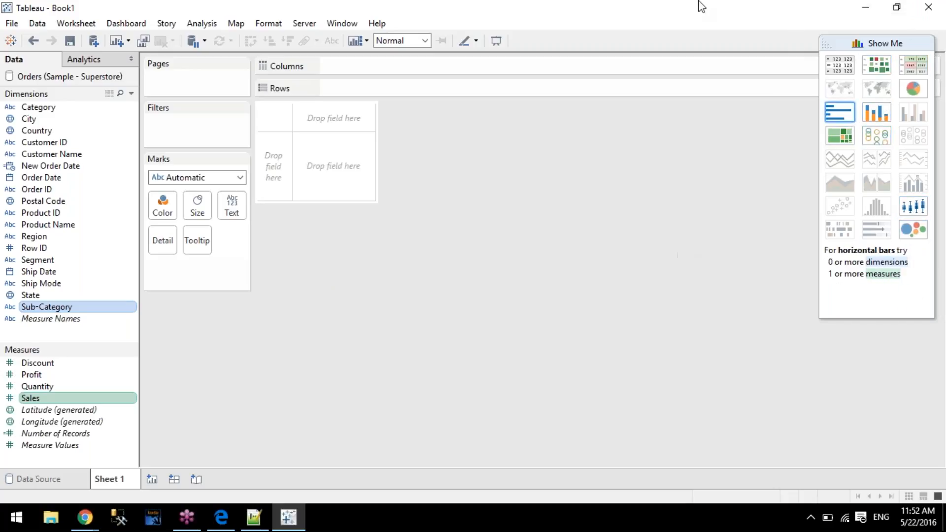
{"action": "left_click", "coordinate": [838, 64]}
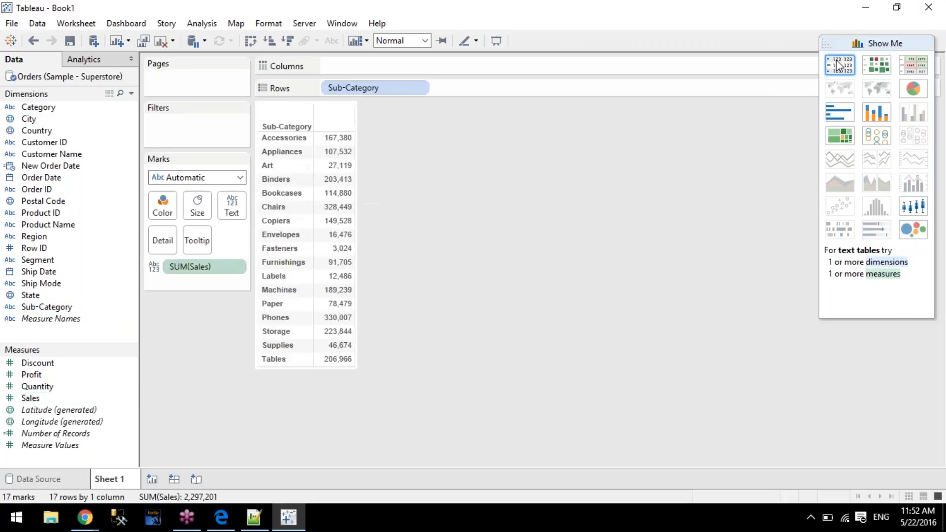
Show the data as horizontal bars and packed bubbles, return to the text table, and compare its readability with the bars again.
{"action": "left_click", "coordinate": [840, 112]}
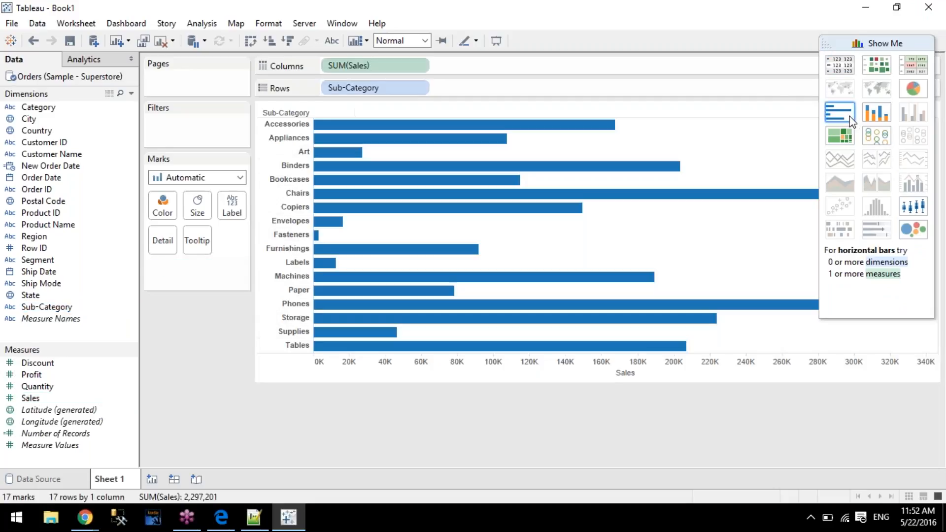
{"action": "left_click", "coordinate": [914, 233]}
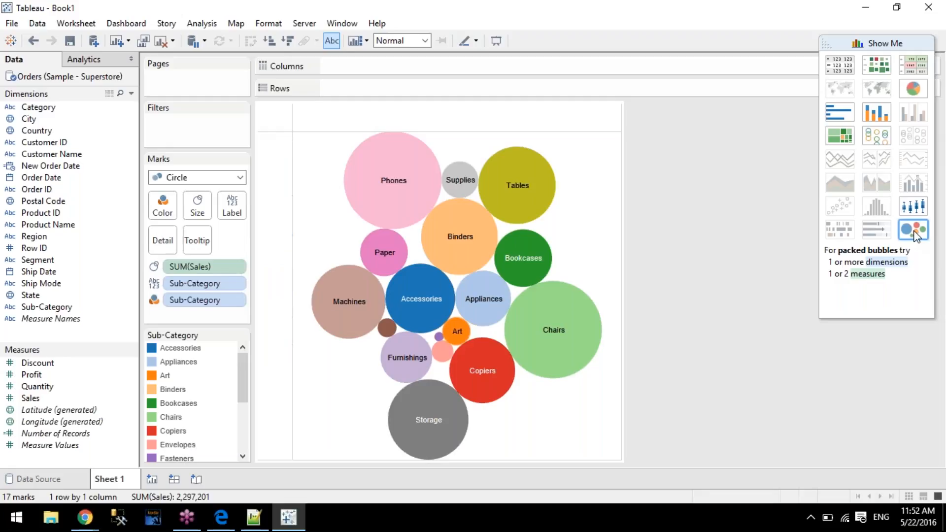
{"action": "left_click", "coordinate": [840, 64]}
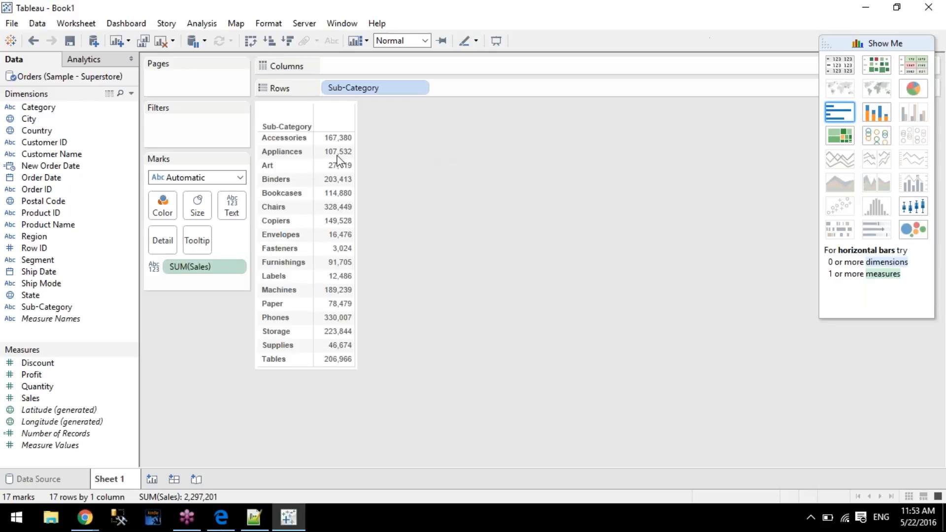
{"action": "mouse_move", "coordinate": [344, 153]}
{"action": "mouse_move", "coordinate": [344, 312]}
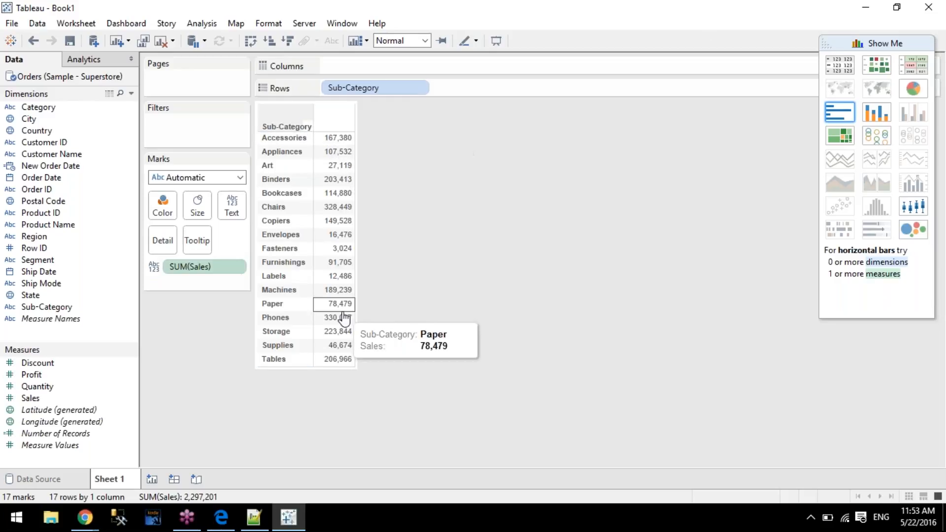
{"action": "left_click", "coordinate": [840, 117]}
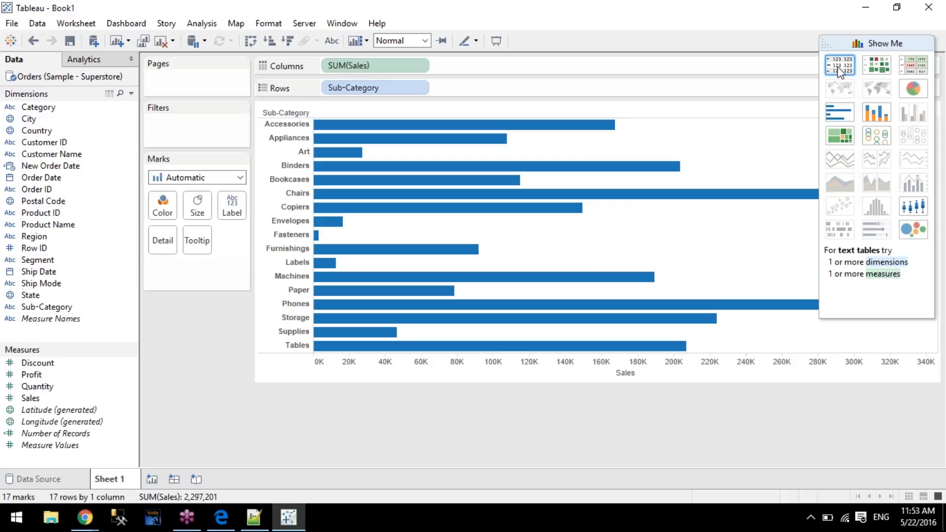
{"action": "key", "text": "ctrl+z"}
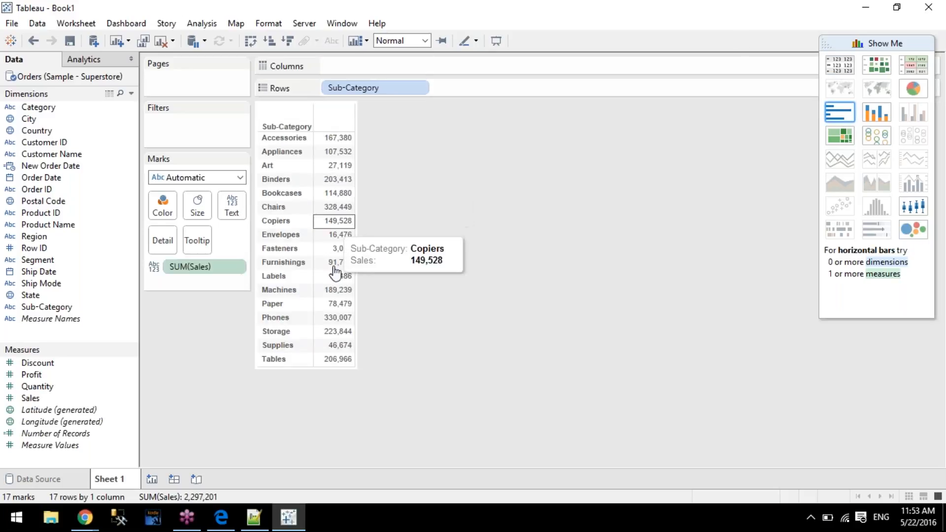
{"action": "mouse_move", "coordinate": [338, 314]}
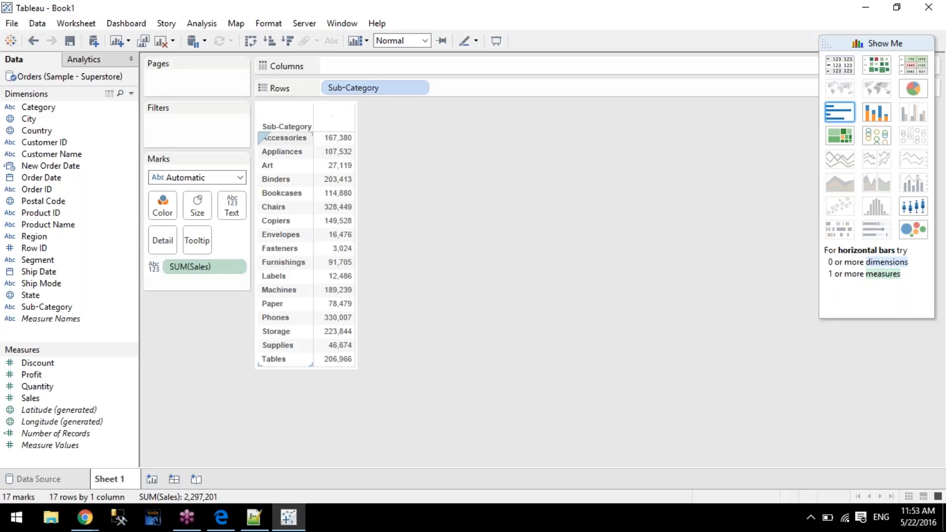
Clear the sheet and rebuild the text table manually, with Sub-Category on Rows and Sales on Text.
{"action": "left_click_drag", "start_coordinate": [362, 87], "coordinate": [193, 323]}
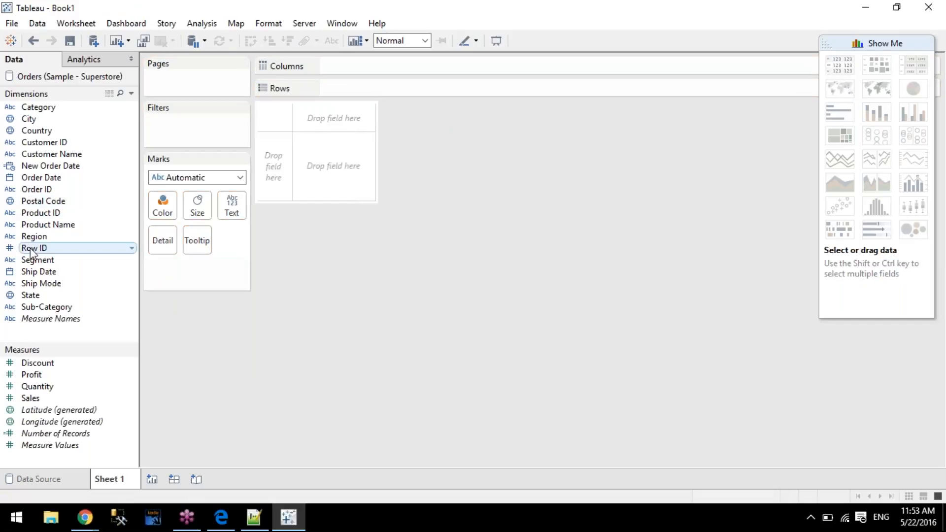
{"action": "left_click_drag", "start_coordinate": [44, 307], "coordinate": [276, 157]}
{"action": "left_click_drag", "start_coordinate": [28, 398], "coordinate": [235, 197]}
{"action": "left_click_drag", "start_coordinate": [232, 204], "coordinate": [232, 204]}
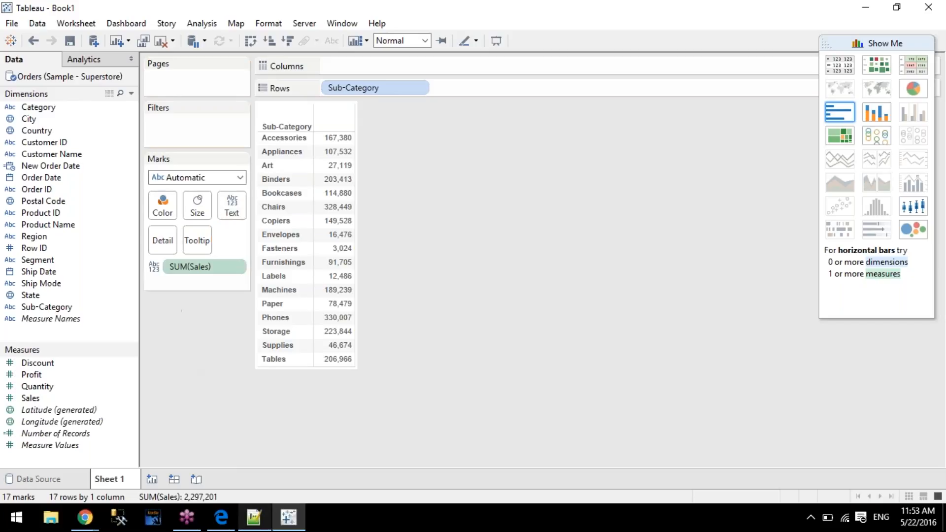
{"action": "mouse_move", "coordinate": [348, 320]}
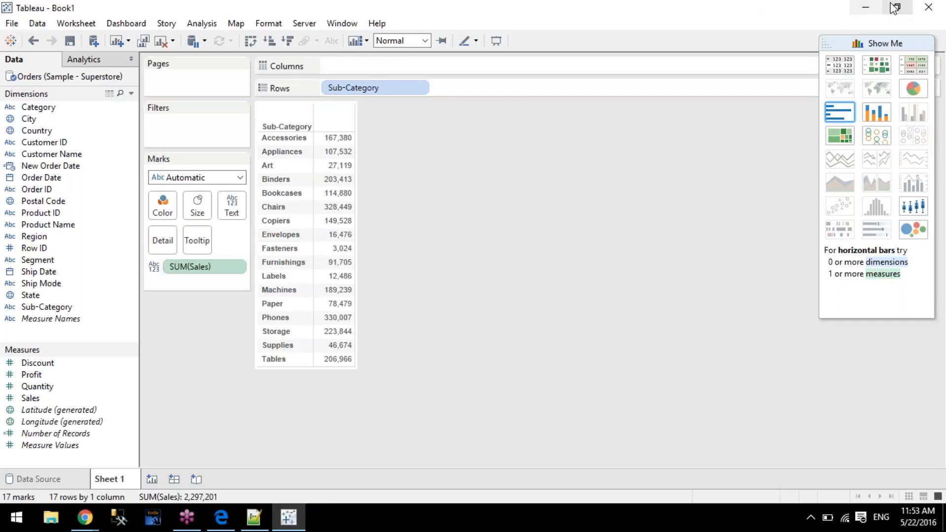
Convert the Sub-Category text table into a highlight table colored by Sales and check the legend's options.
{"action": "left_click", "coordinate": [918, 67]}
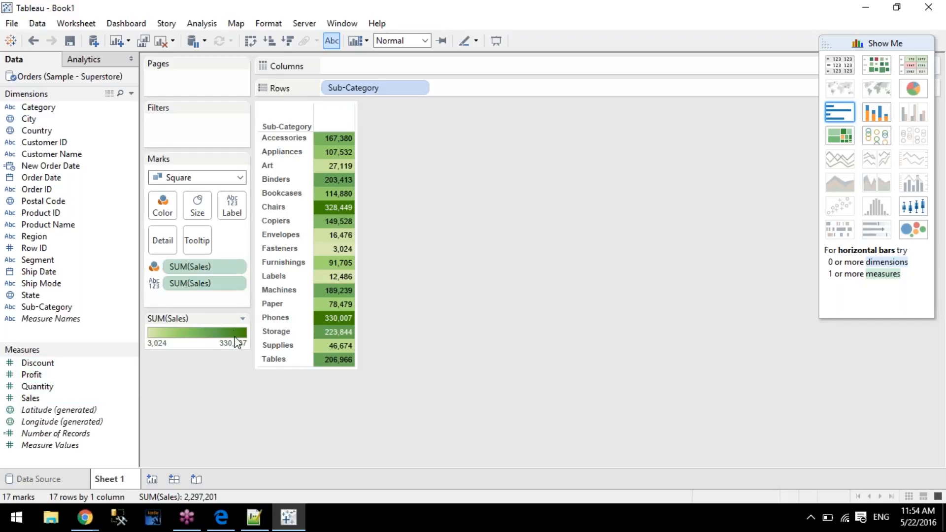
{"action": "left_click", "coordinate": [242, 318]}
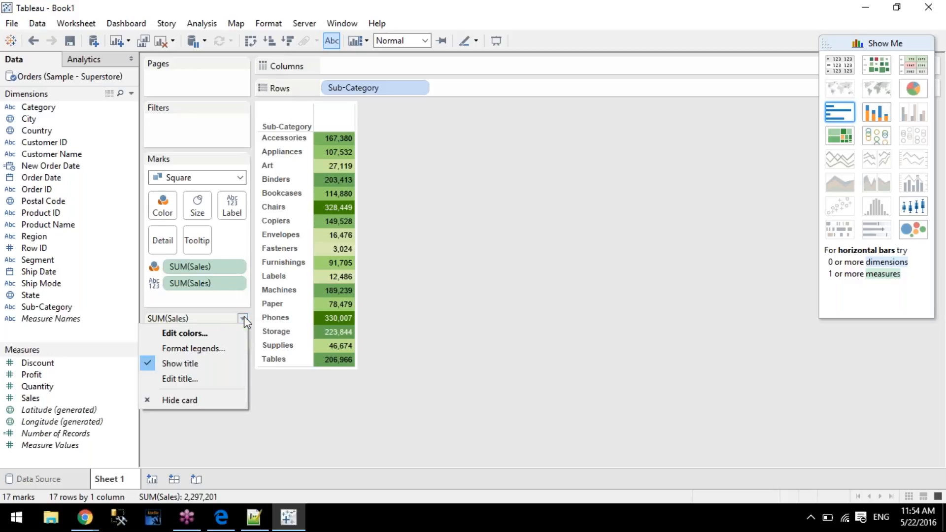
{"action": "left_click", "coordinate": [197, 321]}
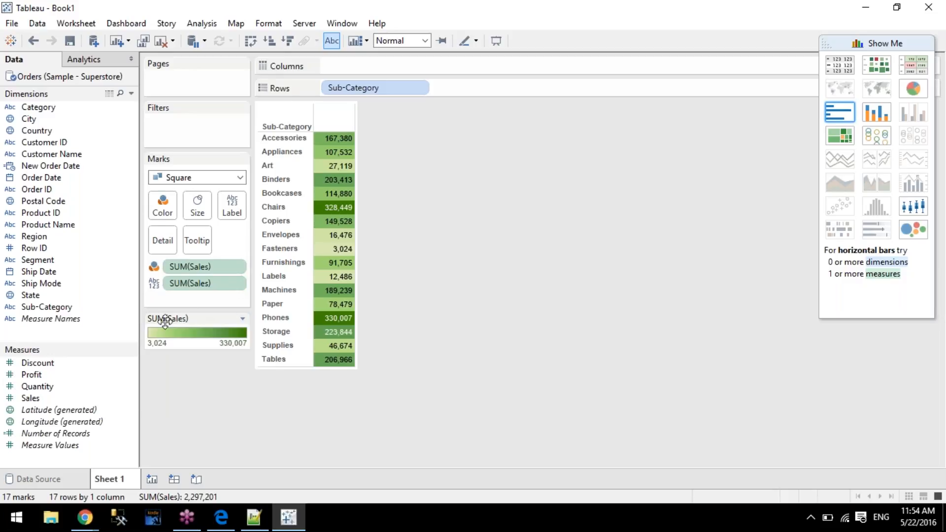
Try Average as the aggregation of the Sales field on Color, and finish with Count.
{"action": "left_click", "coordinate": [236, 267]}
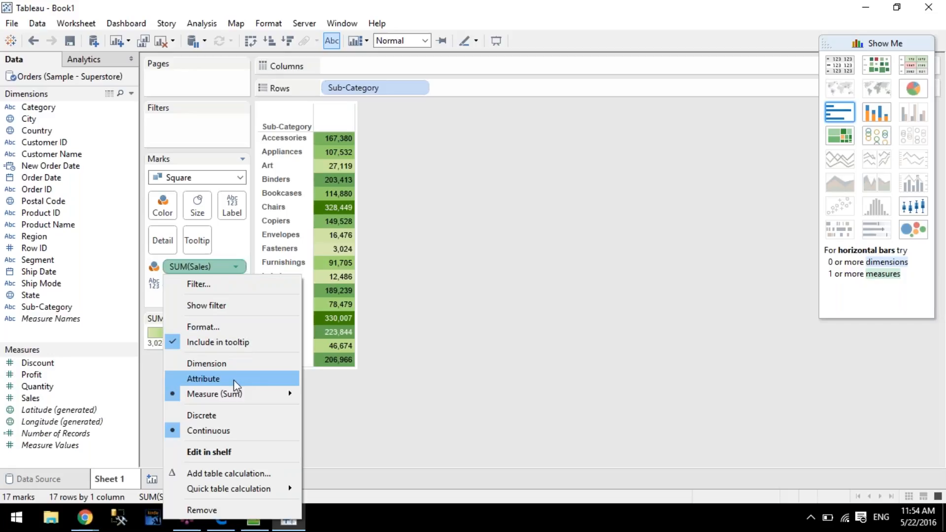
{"action": "mouse_move", "coordinate": [245, 394]}
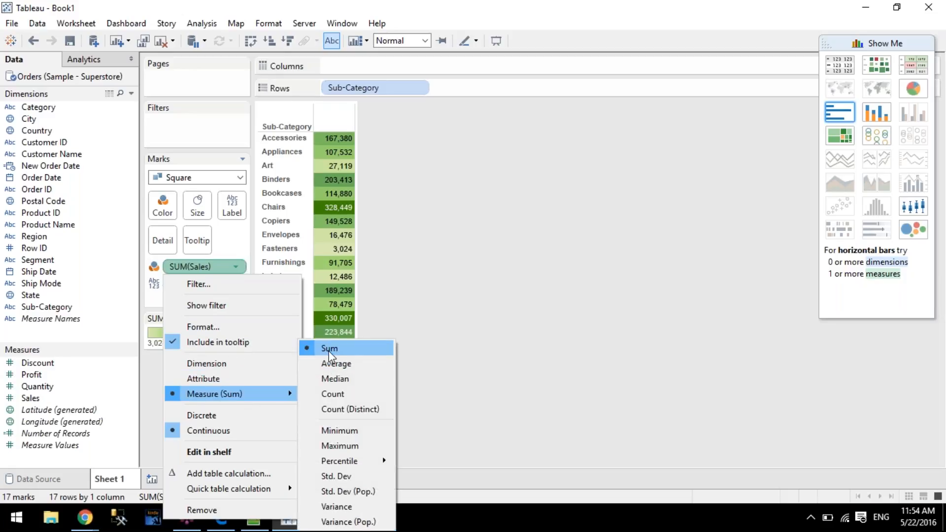
{"action": "left_click", "coordinate": [329, 364]}
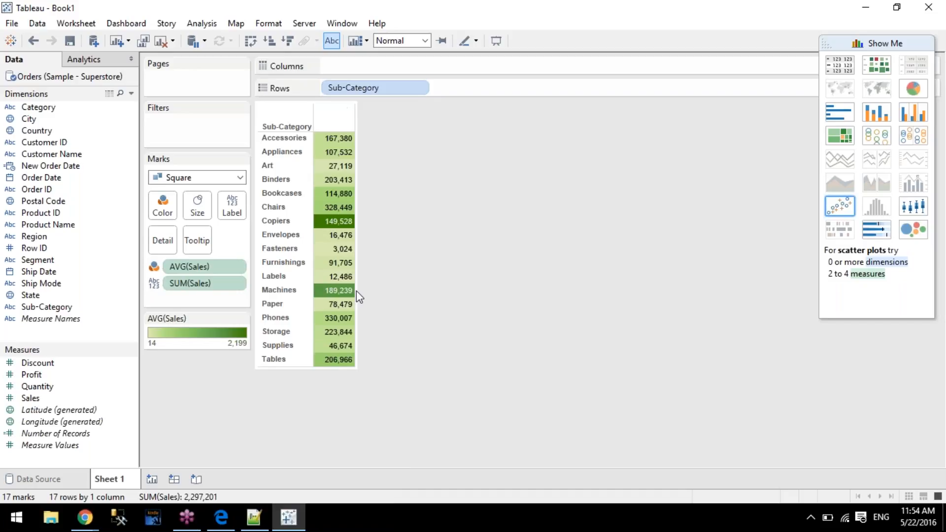
{"action": "left_click", "coordinate": [237, 266]}
{"action": "mouse_move", "coordinate": [261, 392]}
{"action": "left_click", "coordinate": [321, 394]}
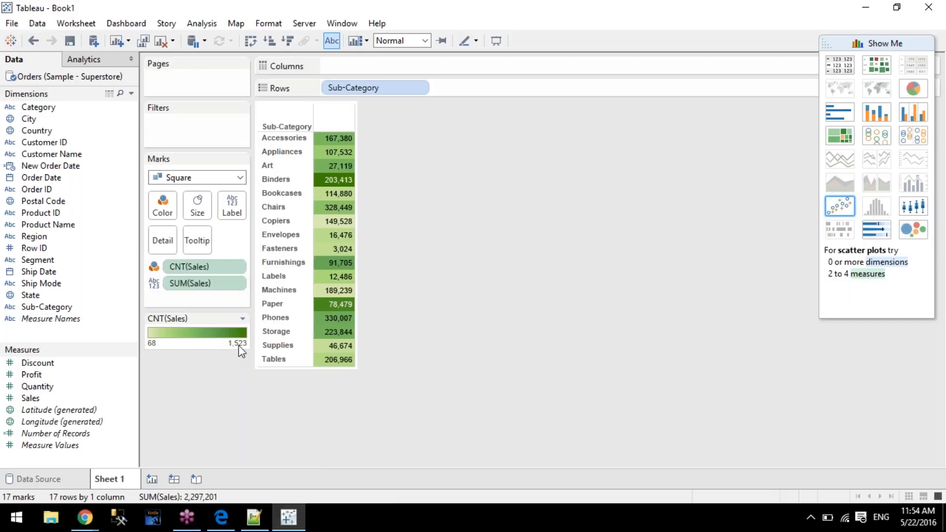
Open the color editor for the Count of Sales legend and browse the available palettes.
{"action": "left_click", "coordinate": [242, 320]}
{"action": "left_click", "coordinate": [208, 330]}
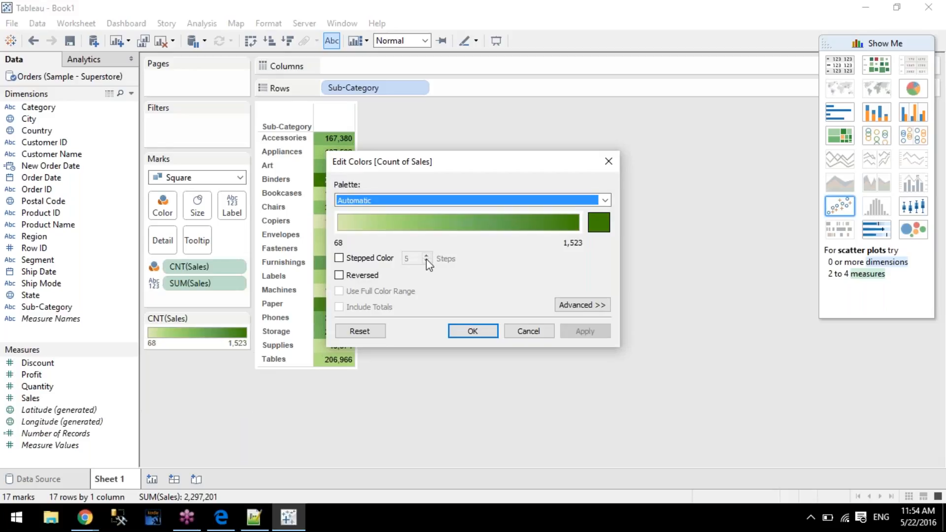
{"action": "left_click", "coordinate": [605, 200]}
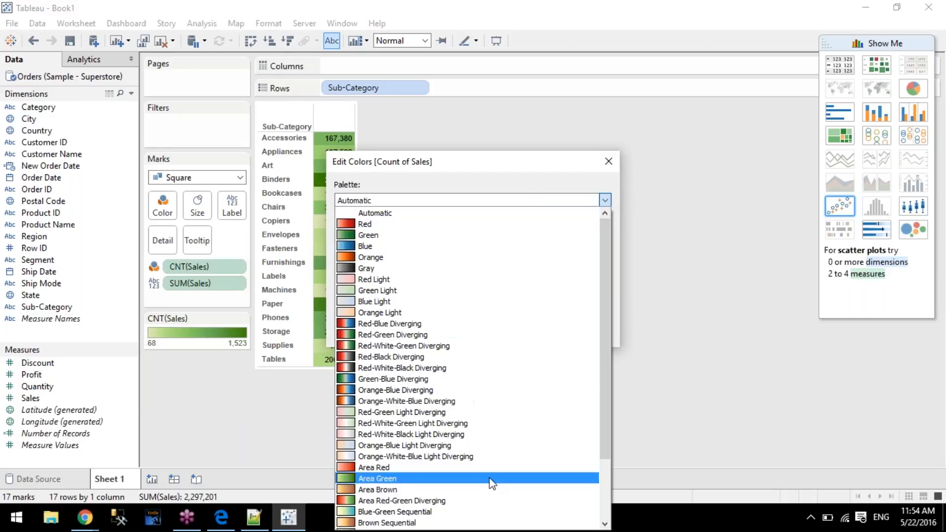
{"action": "scroll", "coordinate": [488, 477], "scroll_direction": "down", "scroll_amount": 3}
{"action": "scroll", "coordinate": [488, 477], "scroll_direction": "up", "scroll_amount": 3}
{"action": "left_click", "coordinate": [611, 168]}
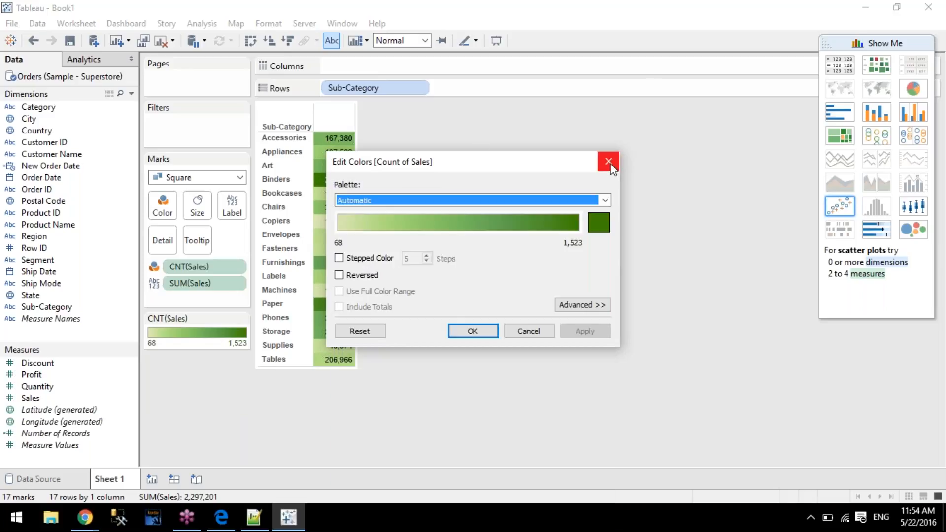
Move the color editor off the table and compare stepped color in 5 steps with the continuous gradient, leaving Stepped Color off.
{"action": "left_click", "coordinate": [362, 257]}
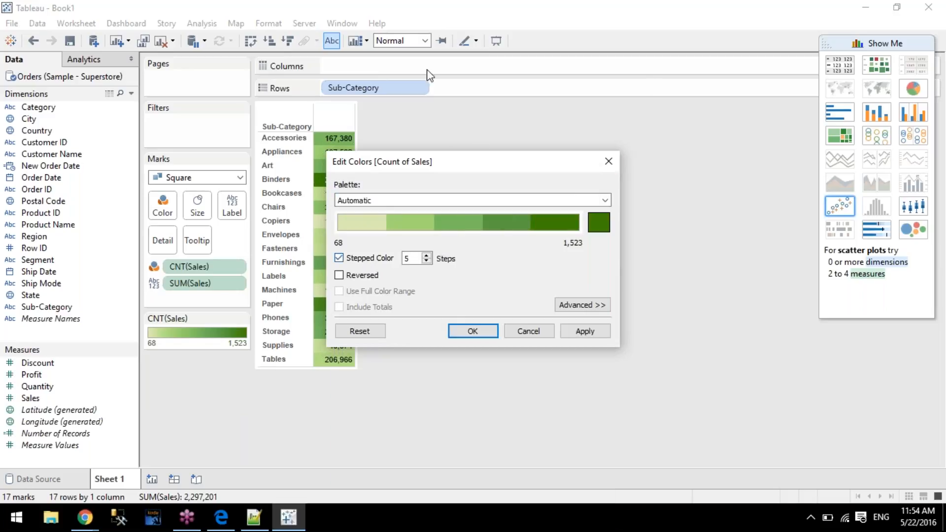
{"action": "left_click_drag", "start_coordinate": [418, 158], "coordinate": [514, 94]}
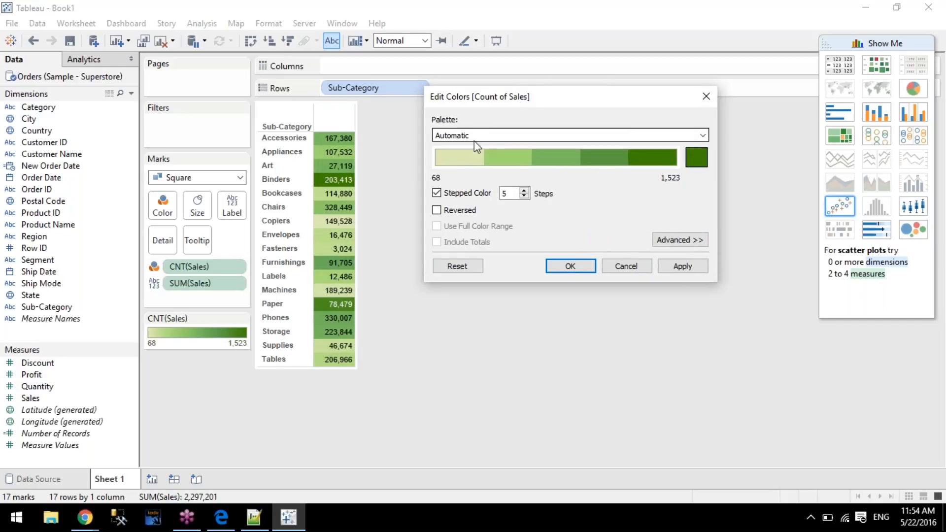
{"action": "left_click", "coordinate": [462, 192]}
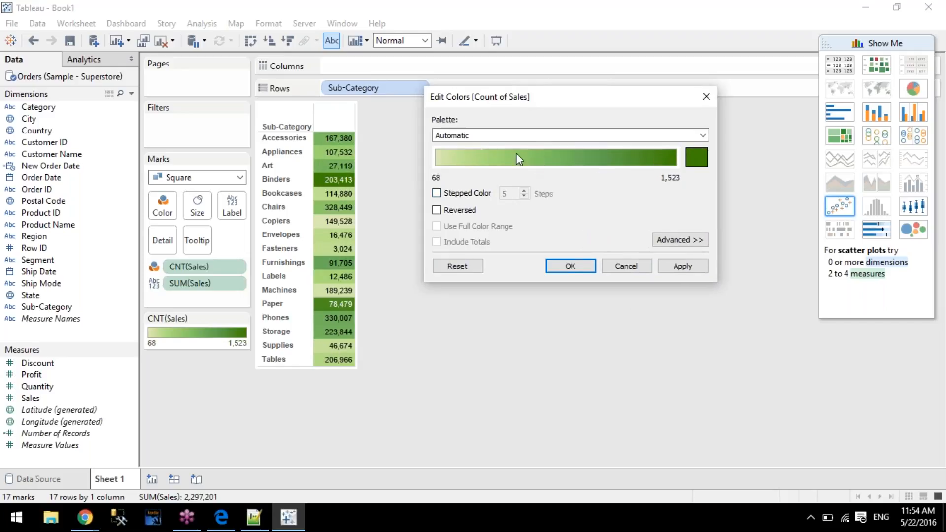
{"action": "left_click", "coordinate": [449, 194]}
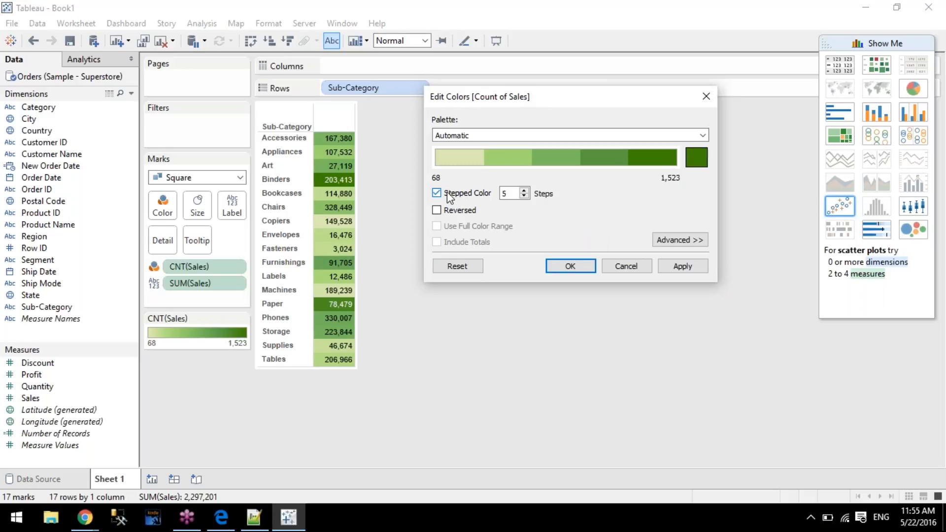
{"action": "left_click", "coordinate": [447, 192]}
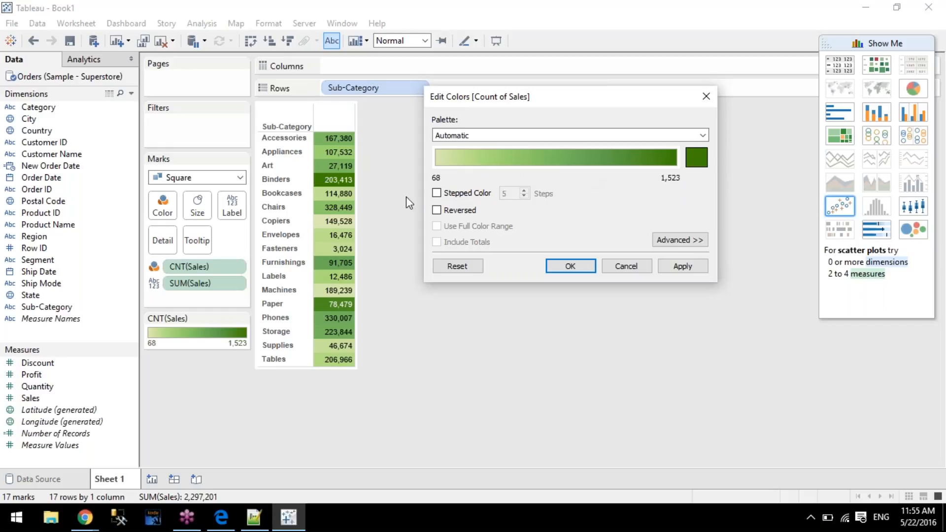
{"action": "left_click", "coordinate": [437, 193]}
{"action": "left_click", "coordinate": [437, 193]}
Reverse the palette, fix the color range to start at 68 and end at 800, apply it, and close the color editor.
{"action": "left_click", "coordinate": [437, 211]}
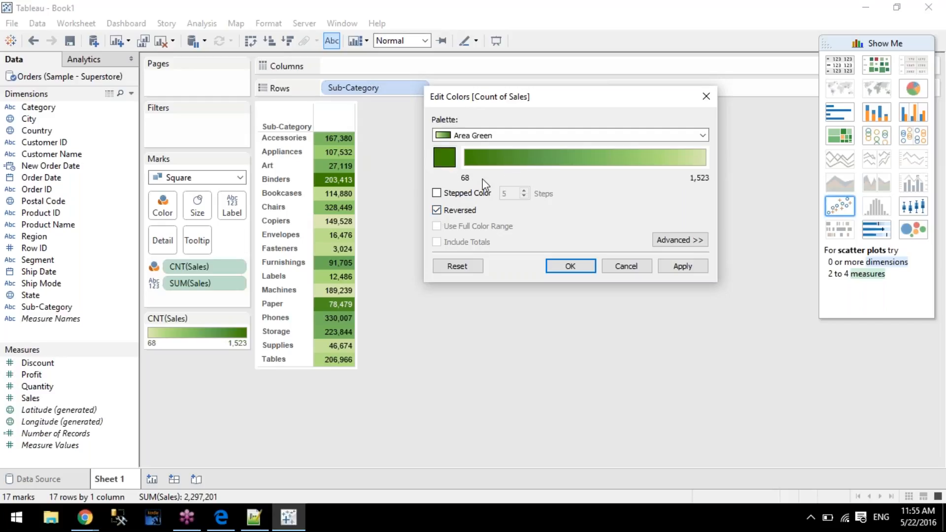
{"action": "left_click", "coordinate": [680, 240]}
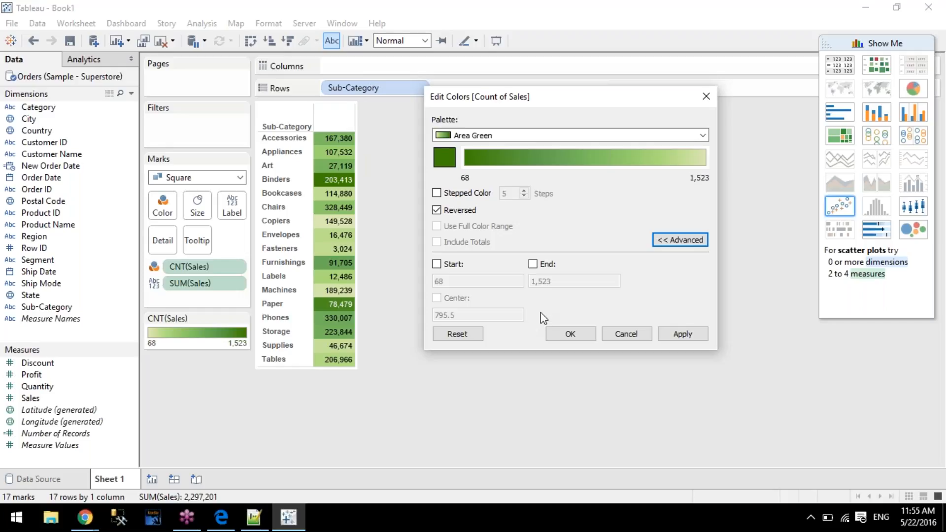
{"action": "left_click", "coordinate": [436, 264]}
{"action": "left_click", "coordinate": [546, 267]}
{"action": "left_click_drag", "start_coordinate": [565, 279], "coordinate": [490, 279]}
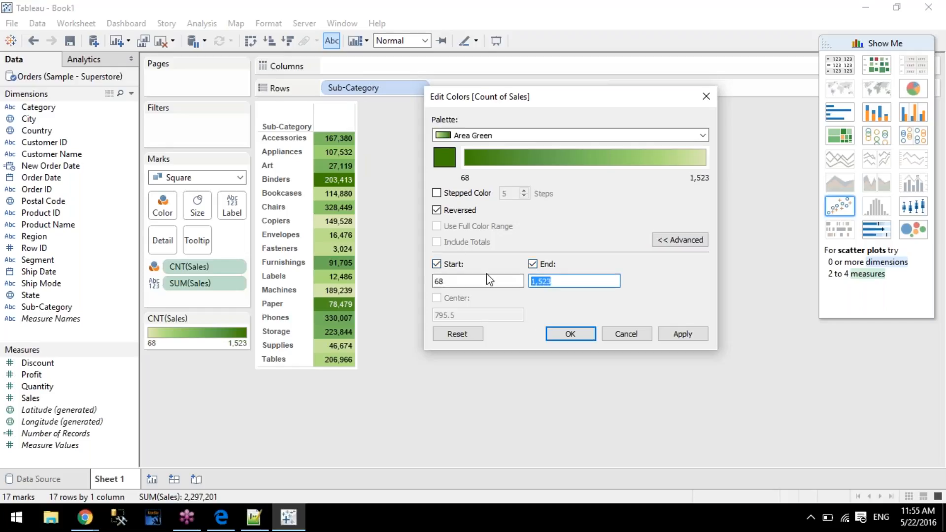
{"action": "type", "text": "800"}
{"action": "left_click", "coordinate": [696, 334]}
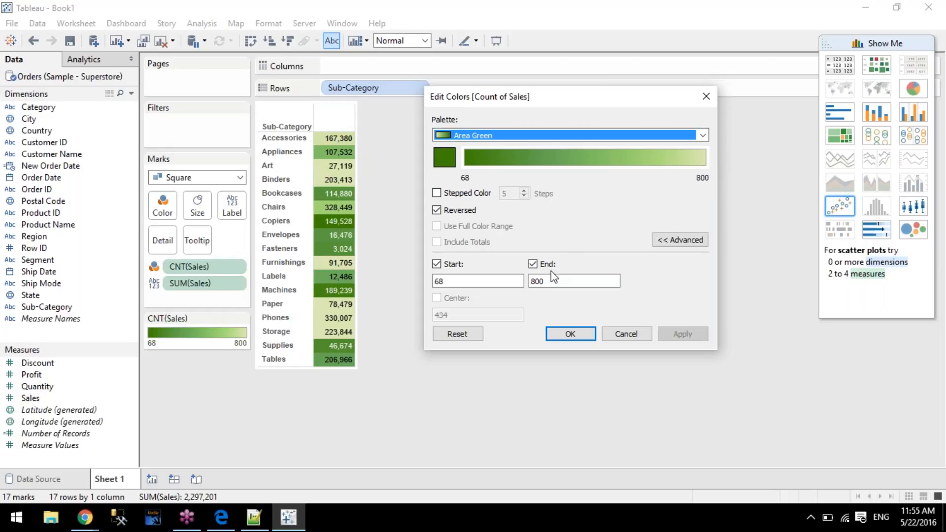
{"action": "left_click", "coordinate": [706, 96]}
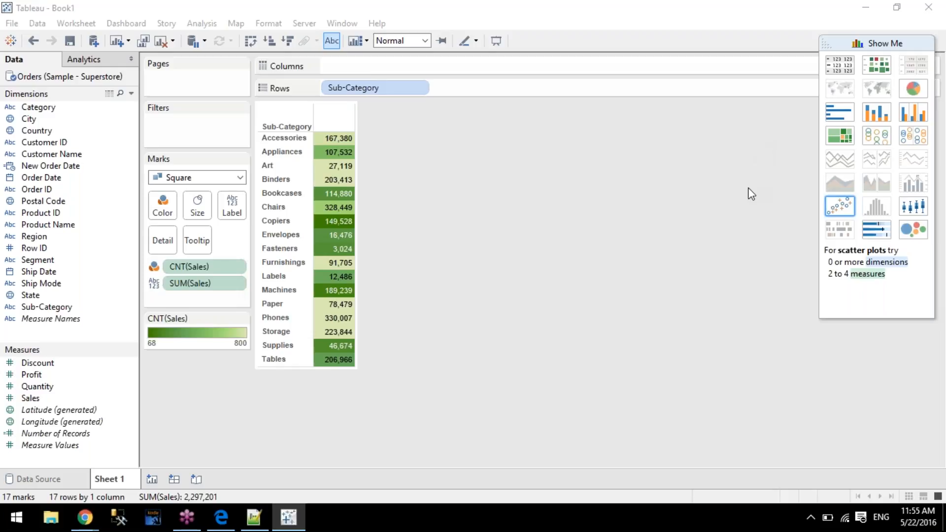
{"action": "left_click", "coordinate": [735, 181]}
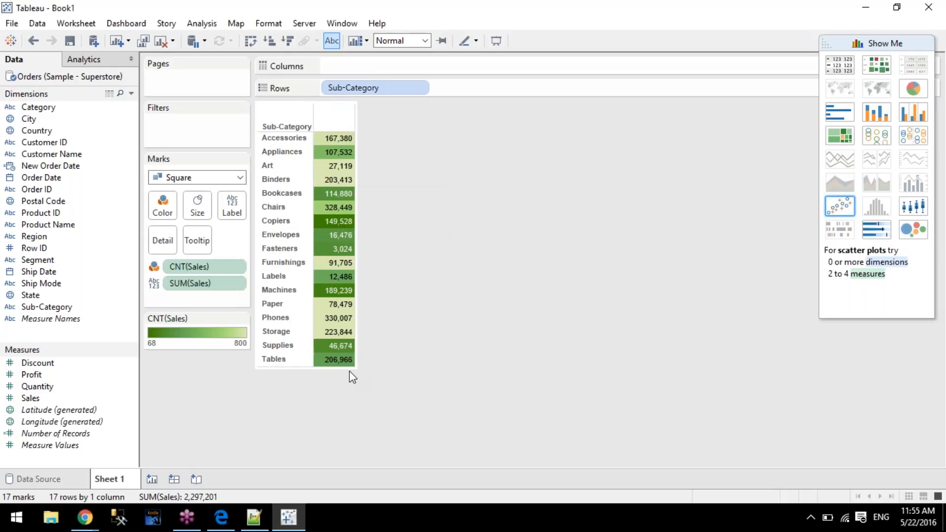
Convert the highlight table back to a text table and remove the Count of Sales measure, keeping only the Sum of Sales.
{"action": "left_click", "coordinate": [840, 66]}
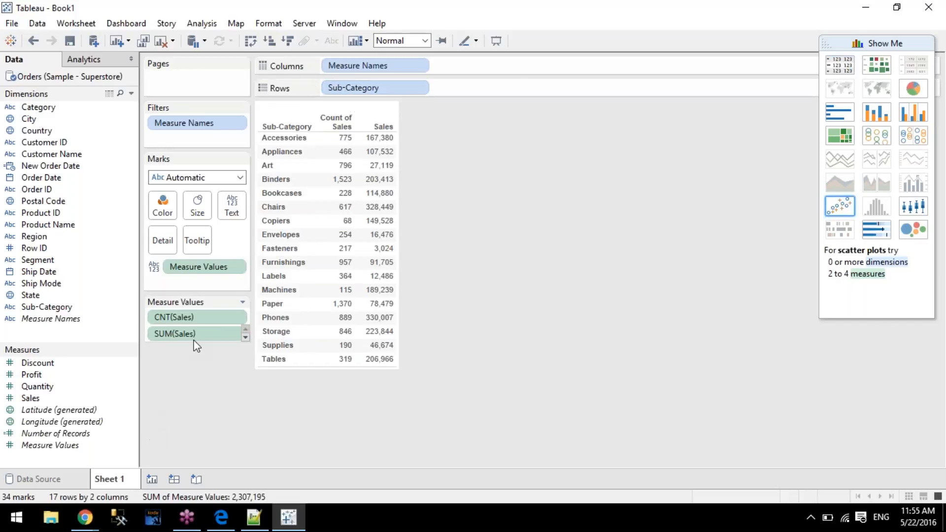
{"action": "left_click_drag", "start_coordinate": [177, 316], "coordinate": [194, 391]}
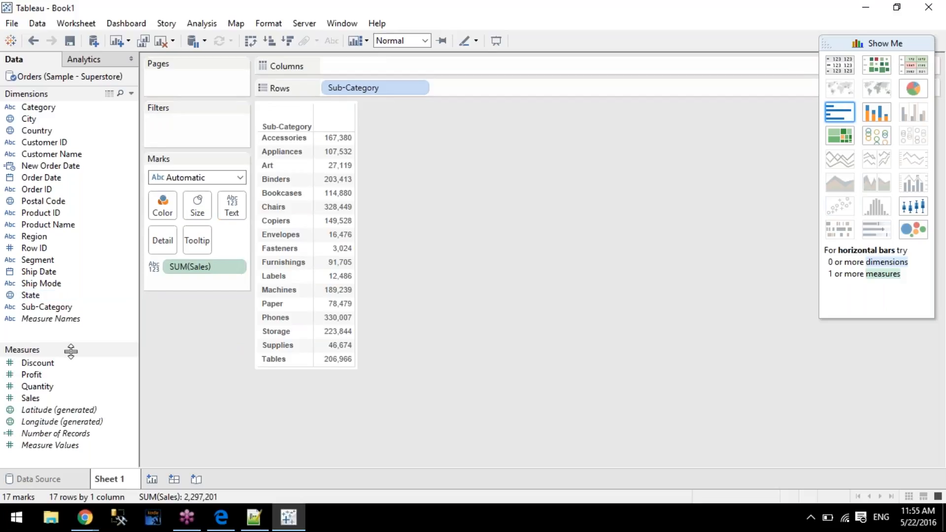
Try coloring the text table's values by Sales aggregated as Count, and remove that field from Color.
{"action": "left_click_drag", "start_coordinate": [31, 398], "coordinate": [155, 203]}
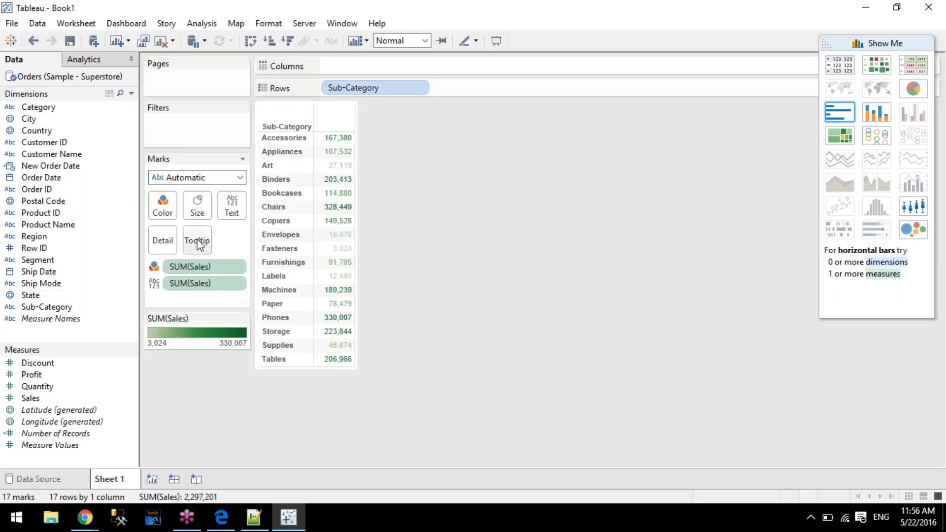
{"action": "left_click", "coordinate": [238, 266]}
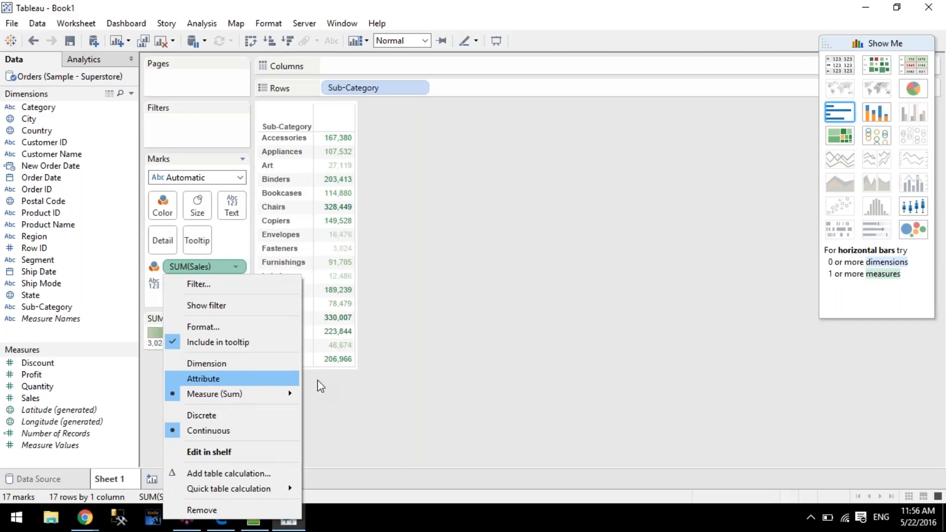
{"action": "mouse_move", "coordinate": [285, 392]}
{"action": "left_click", "coordinate": [331, 392]}
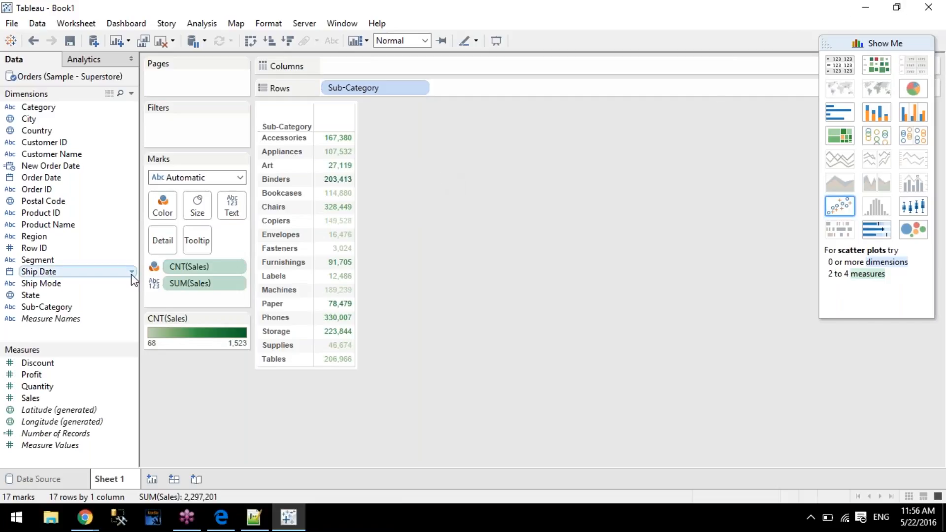
{"action": "left_click_drag", "start_coordinate": [181, 267], "coordinate": [118, 270]}
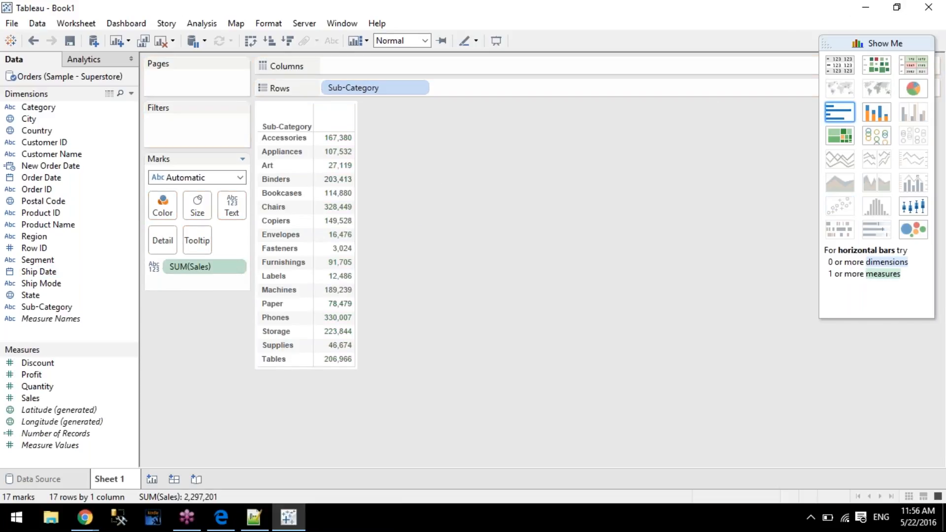
Convert the Sales by Sub-Category text table to a highlight table and inspect the Paper value's tooltip.
{"action": "left_click", "coordinate": [913, 64]}
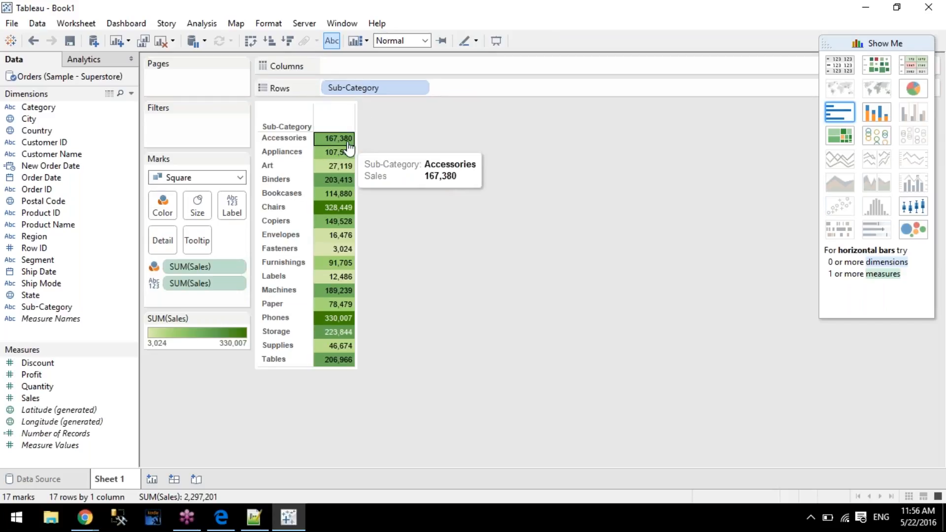
{"action": "mouse_move", "coordinate": [345, 298]}
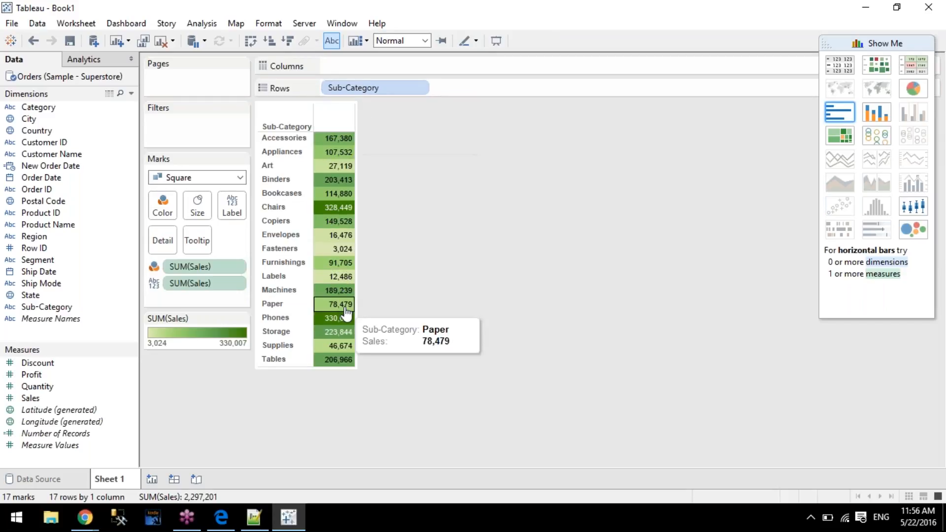